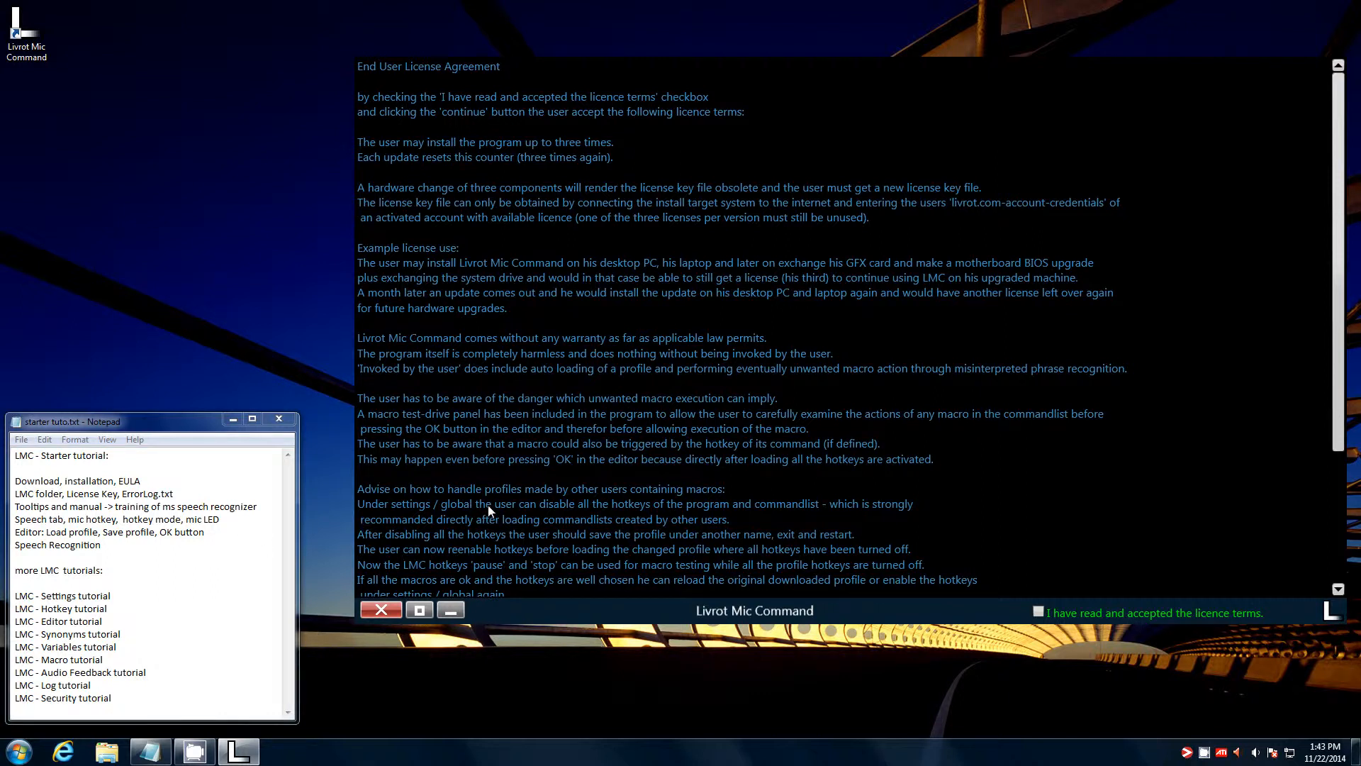
- Accept the licence terms and answer that no license file backup exists
click(1038, 612)
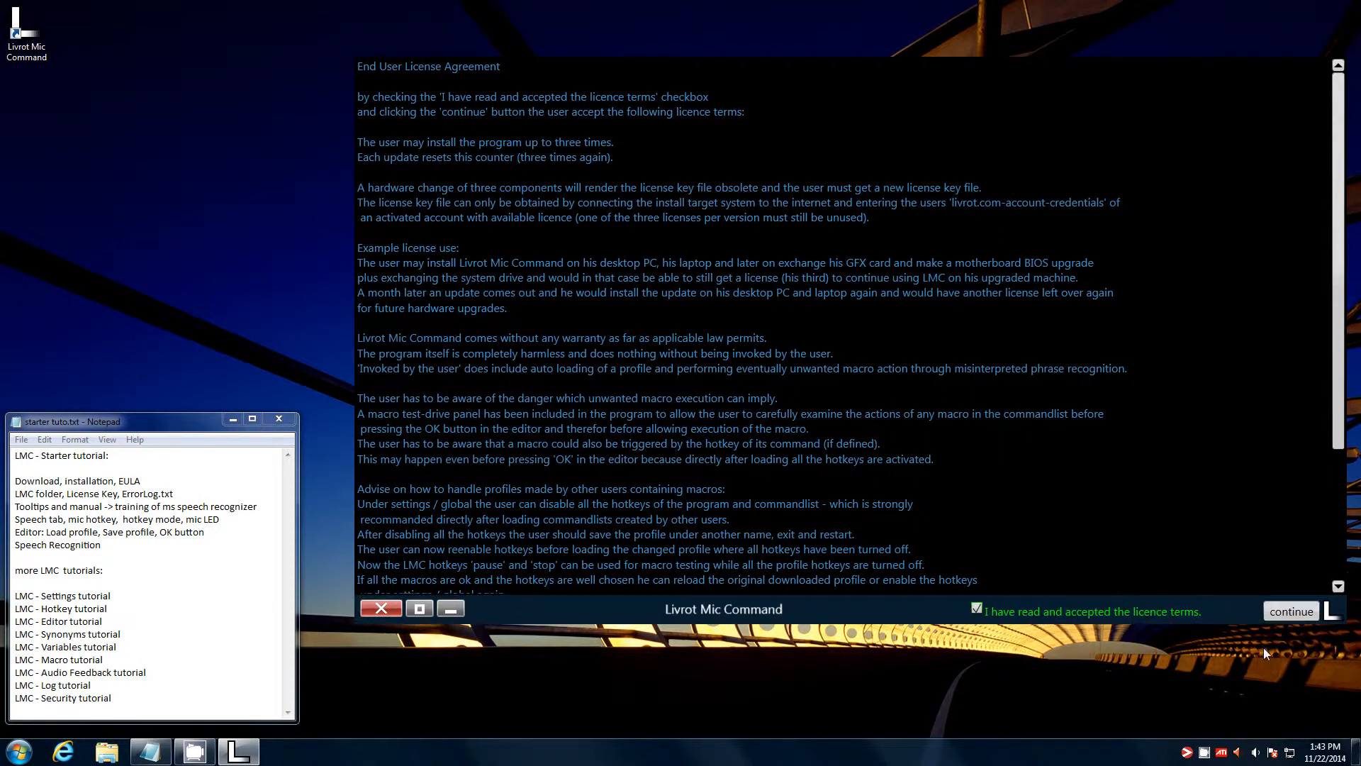
click(1291, 612)
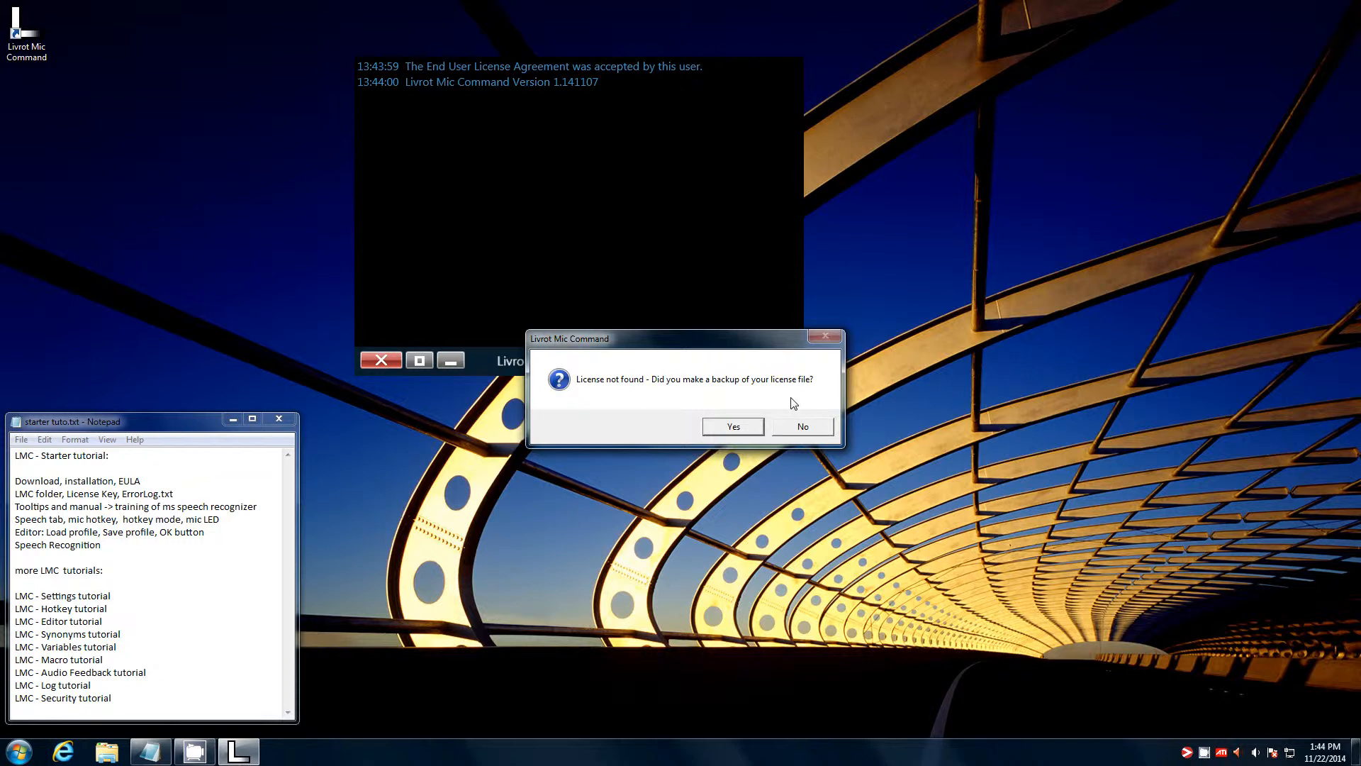
click(803, 427)
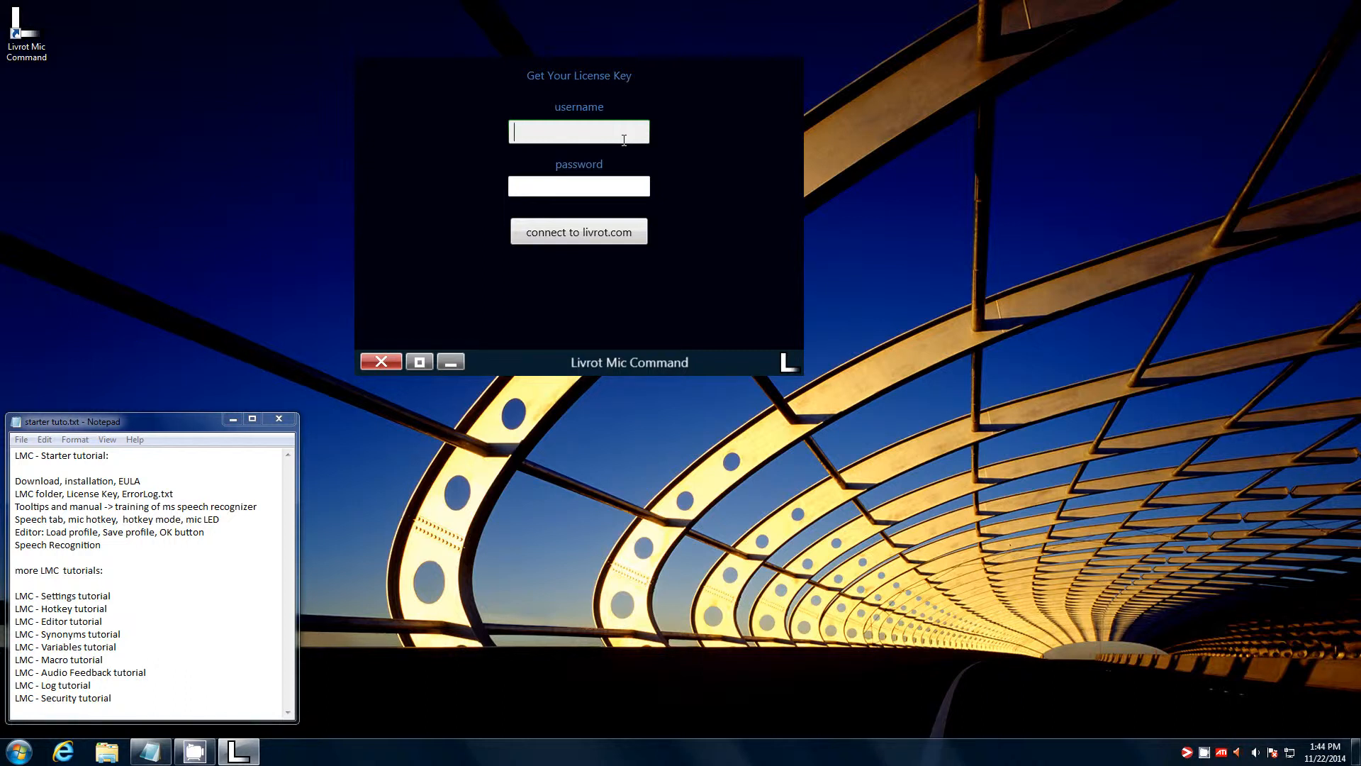
- Sign in to livrot.com with the account username and password, then decline the license folder backup
text(qwer)
click(578, 183)
text(qwer)
click(587, 241)
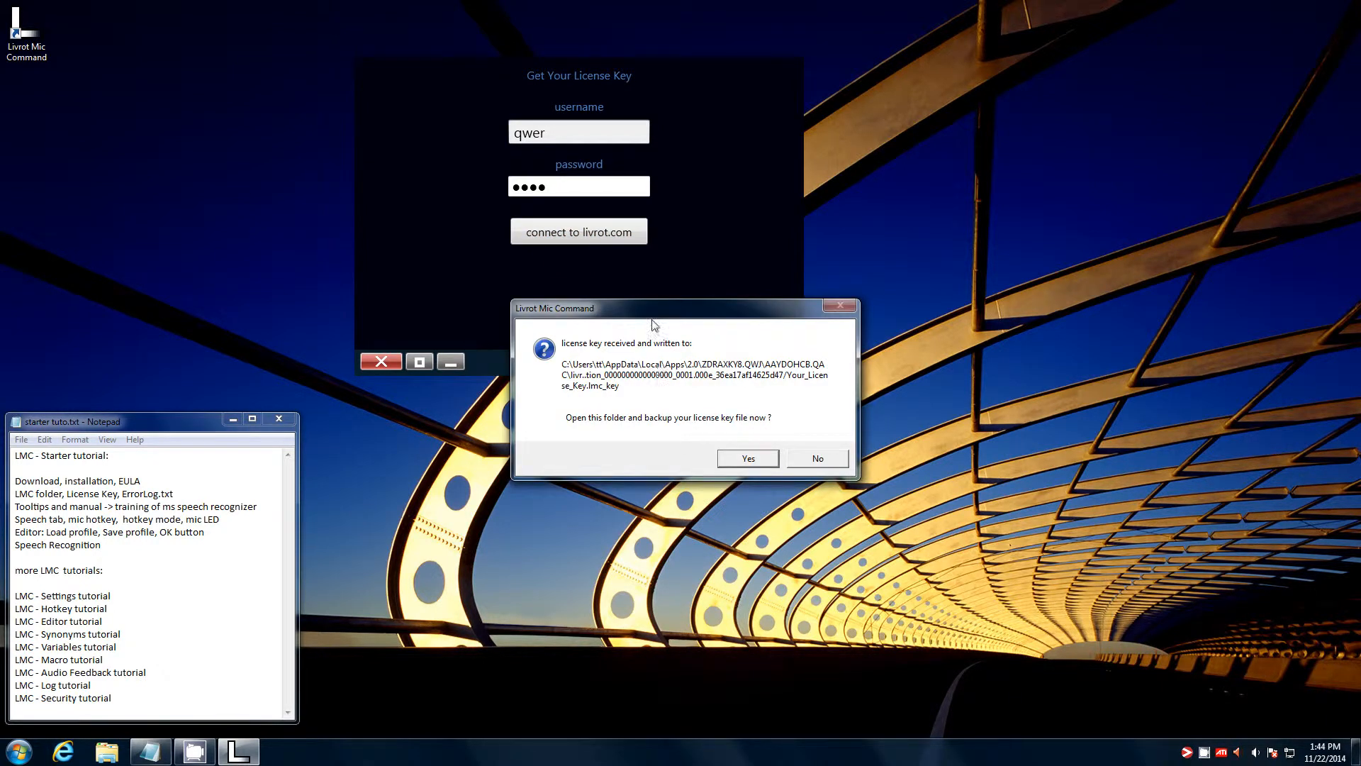
drag(653, 323, 606, 404)
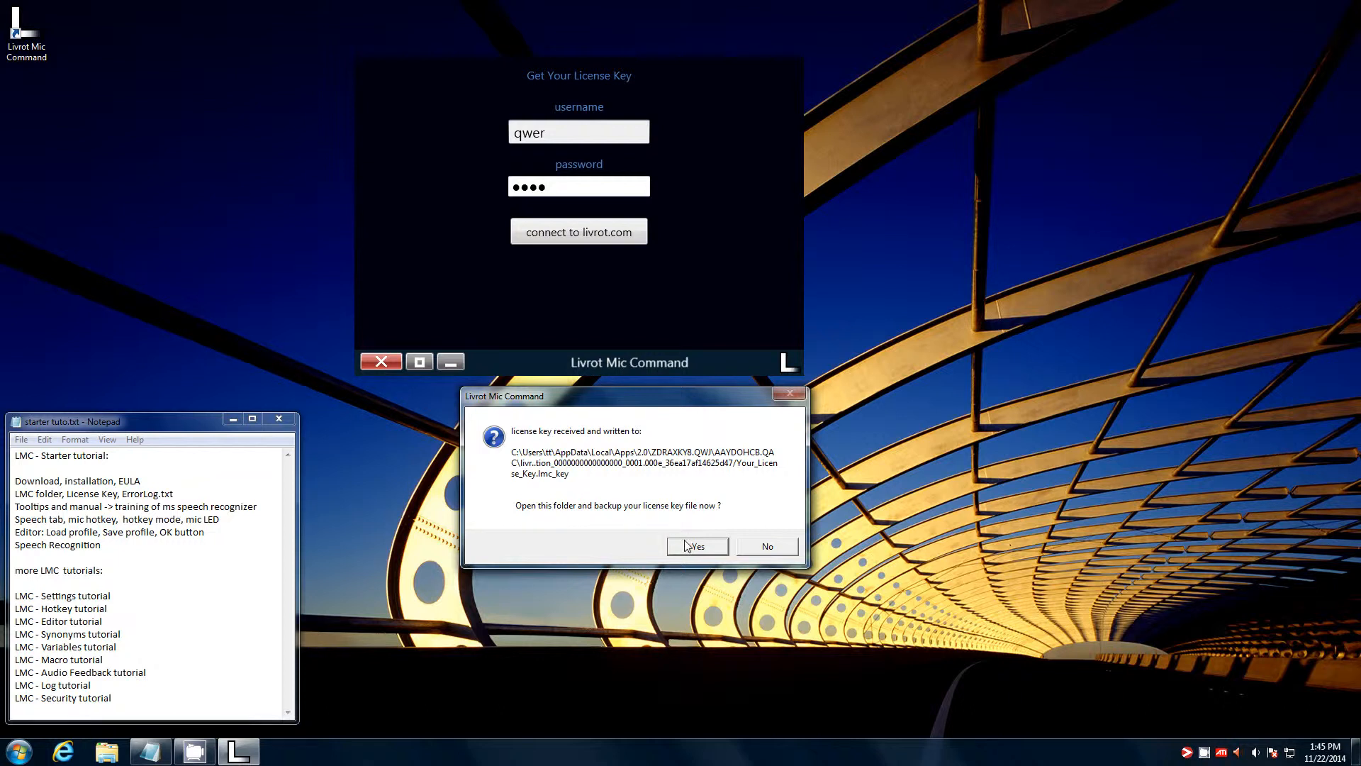
click(763, 545)
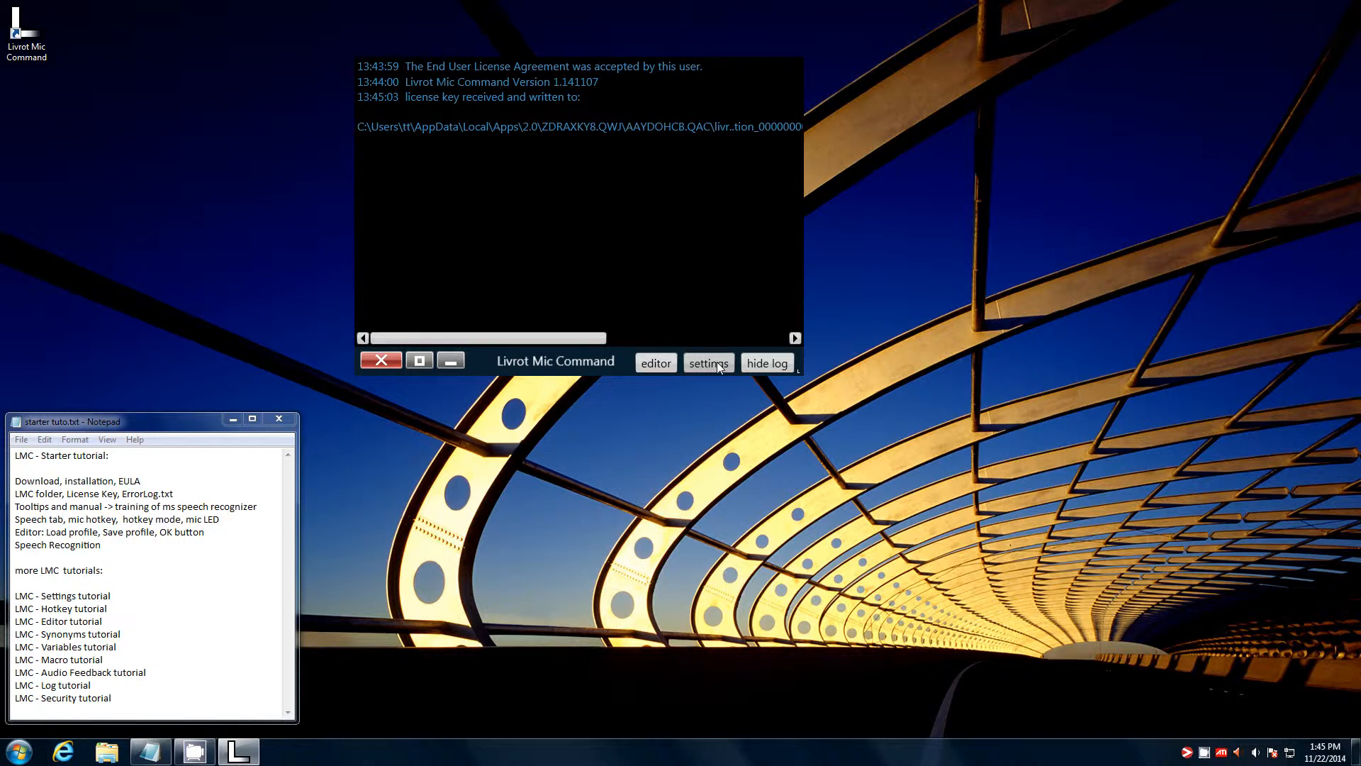
- Browse the log settings and LMC folder, cancel the folder dialog, and close Livrot Mic Command
click(709, 363)
click(1048, 19)
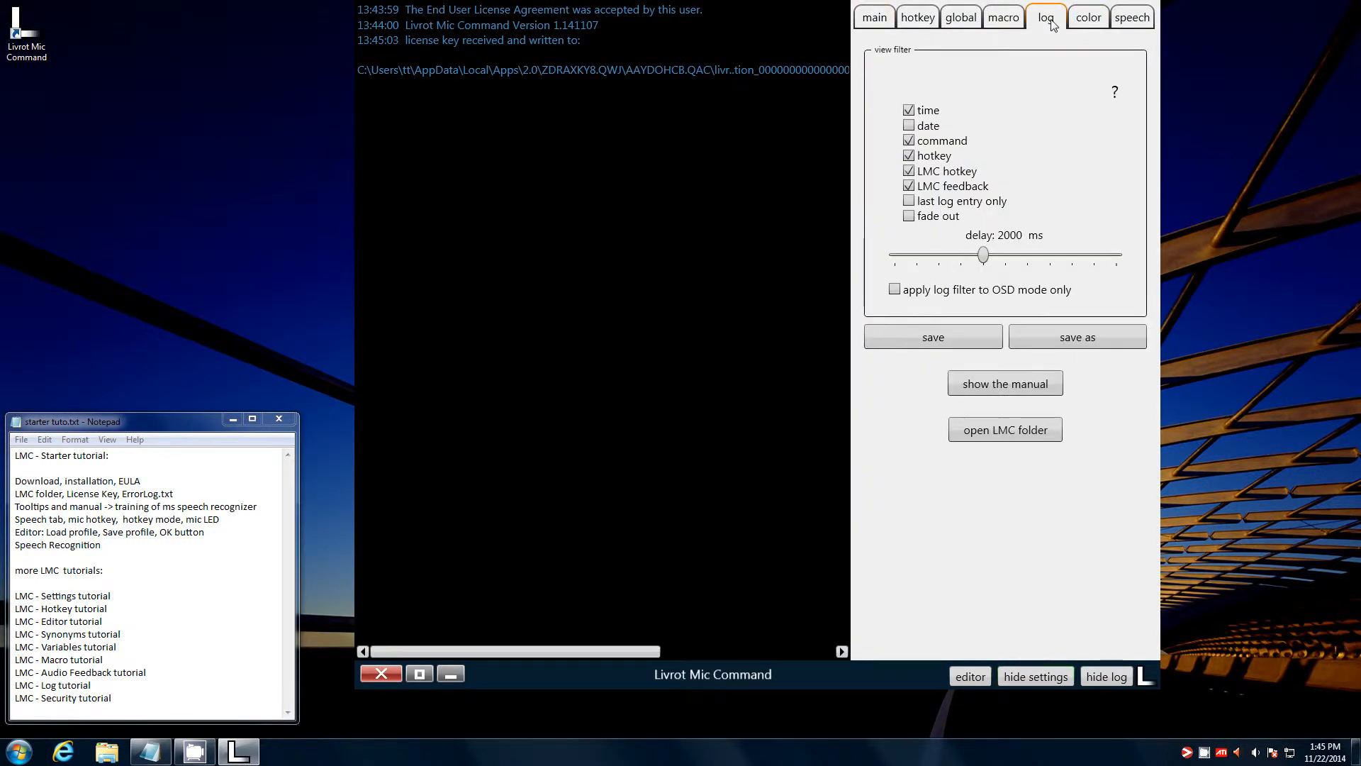
click(1011, 428)
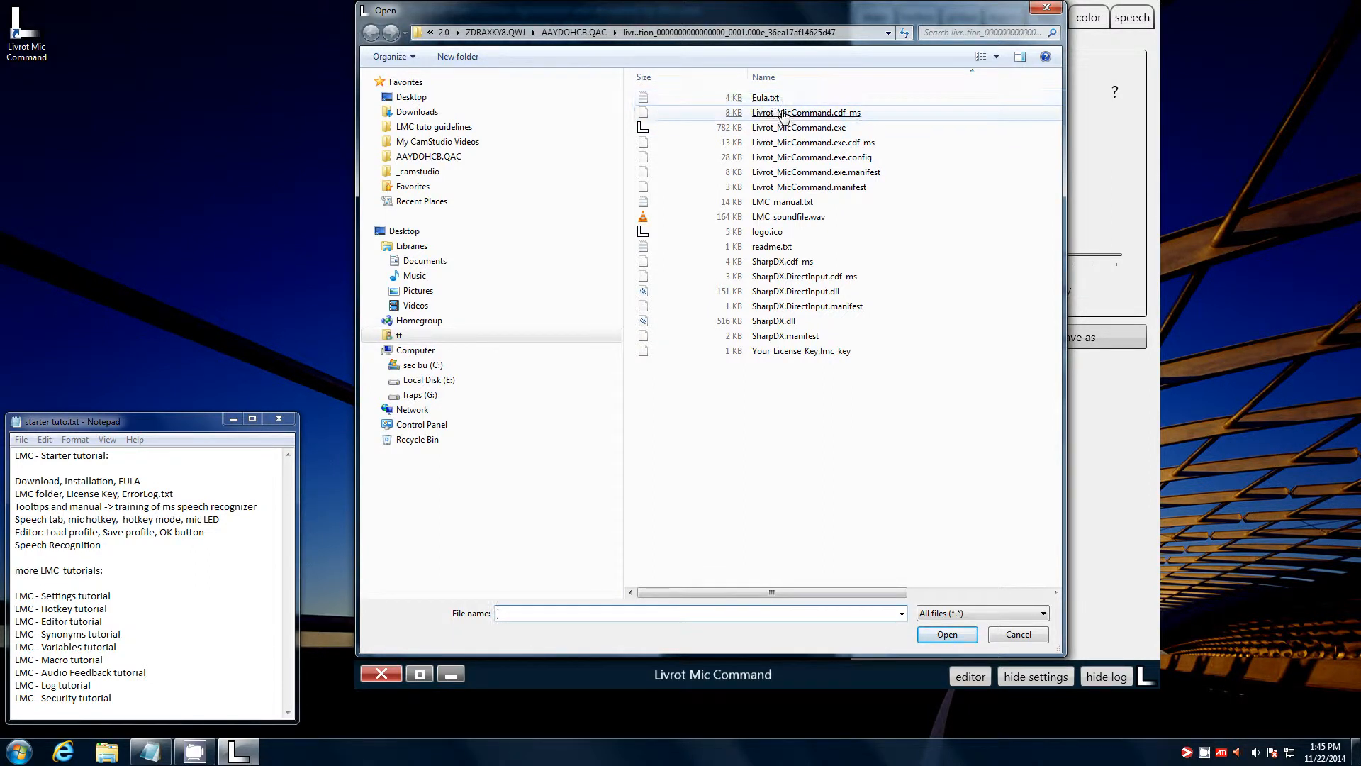
click(1018, 634)
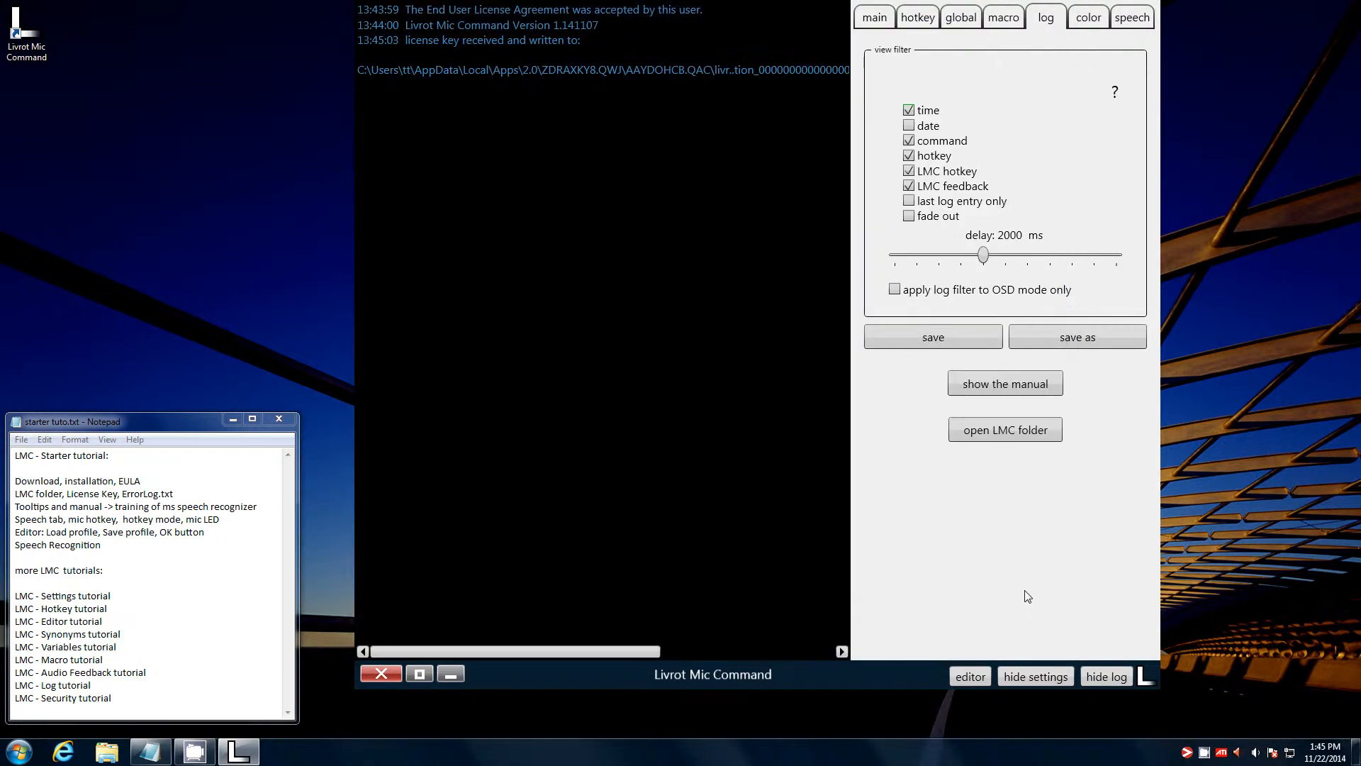
click(389, 680)
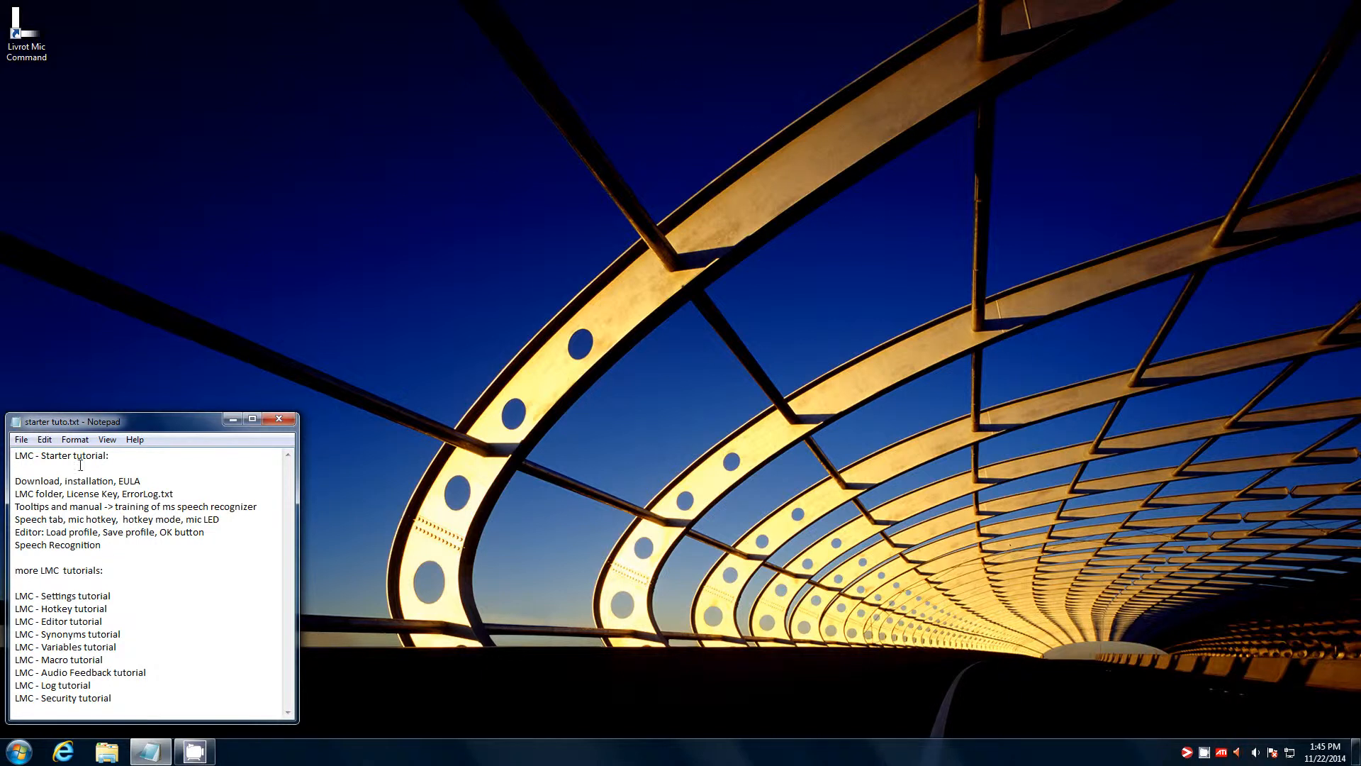
- Start an InPrivate browsing session, search for livrot, and open livrot.com
click(58, 757)
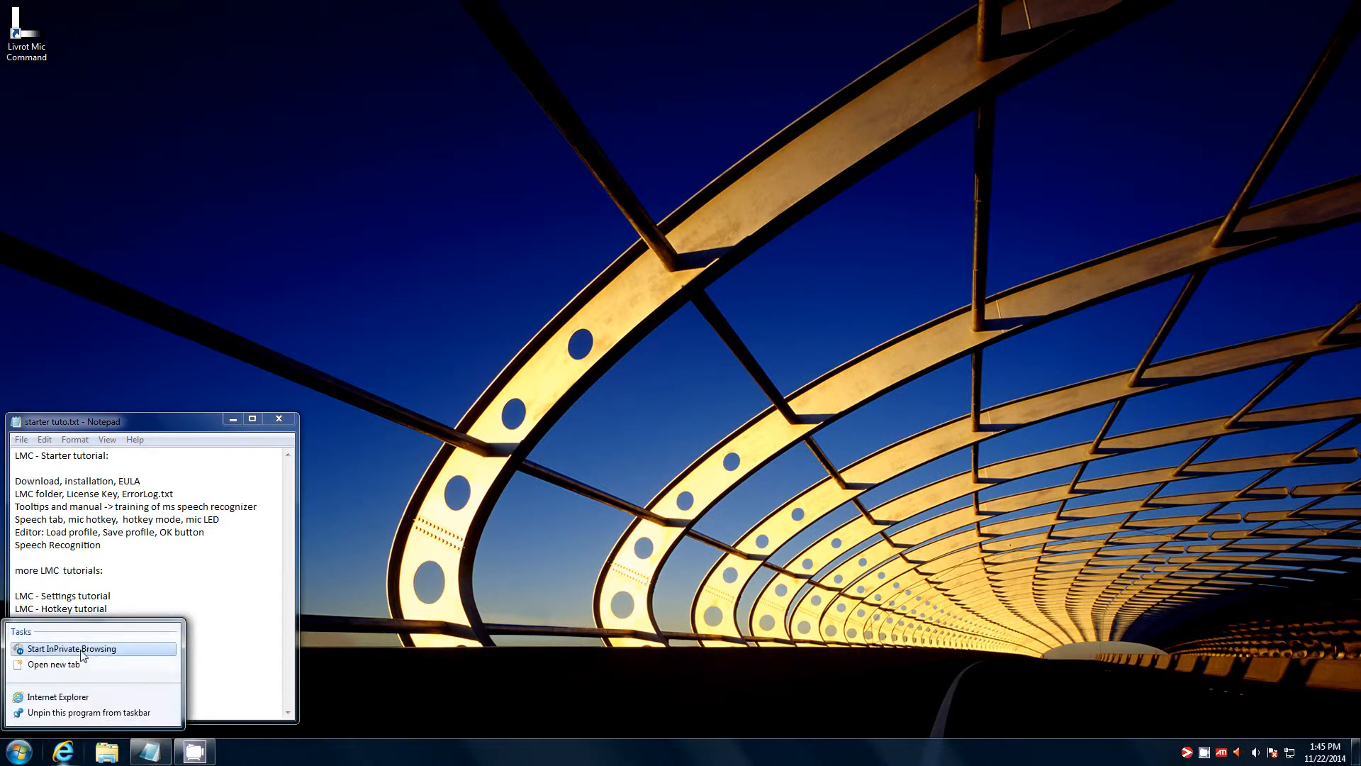
click(82, 651)
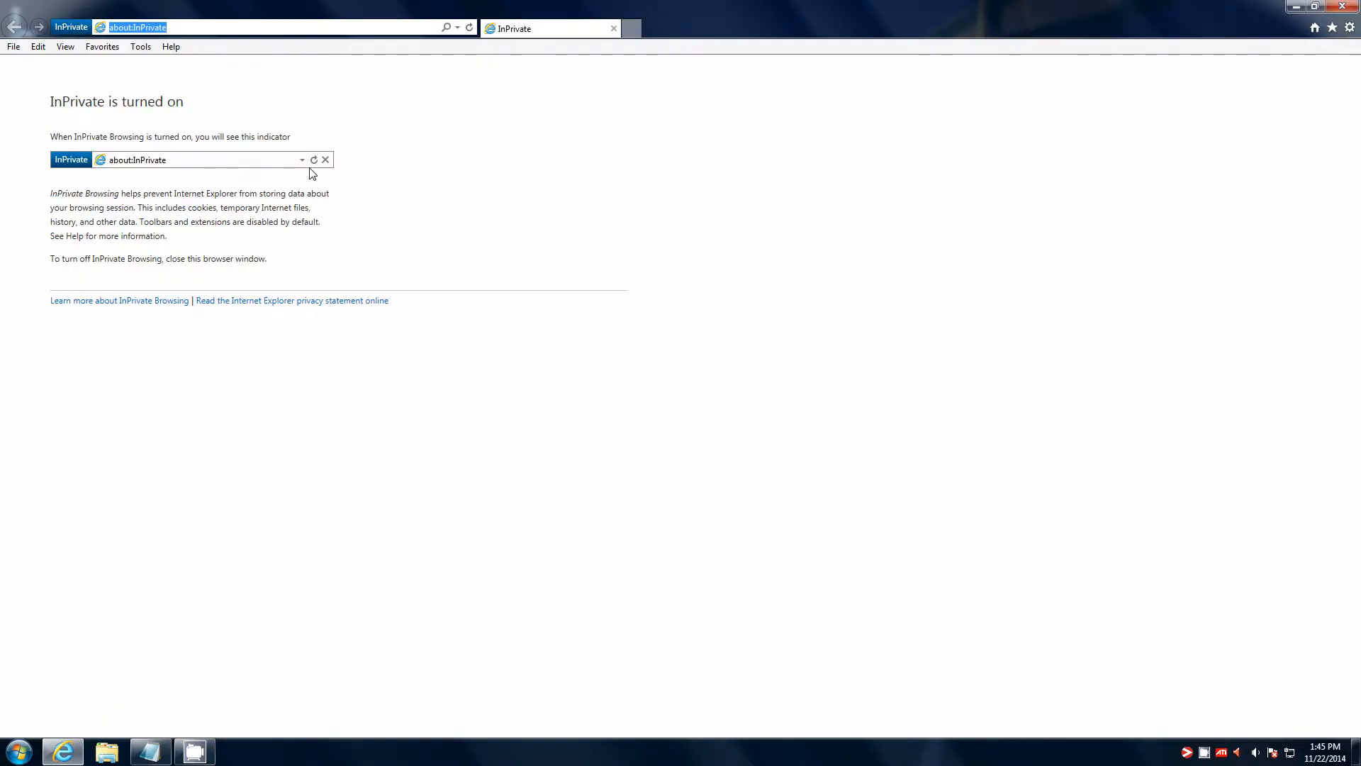
text(livrot)
key(Return)
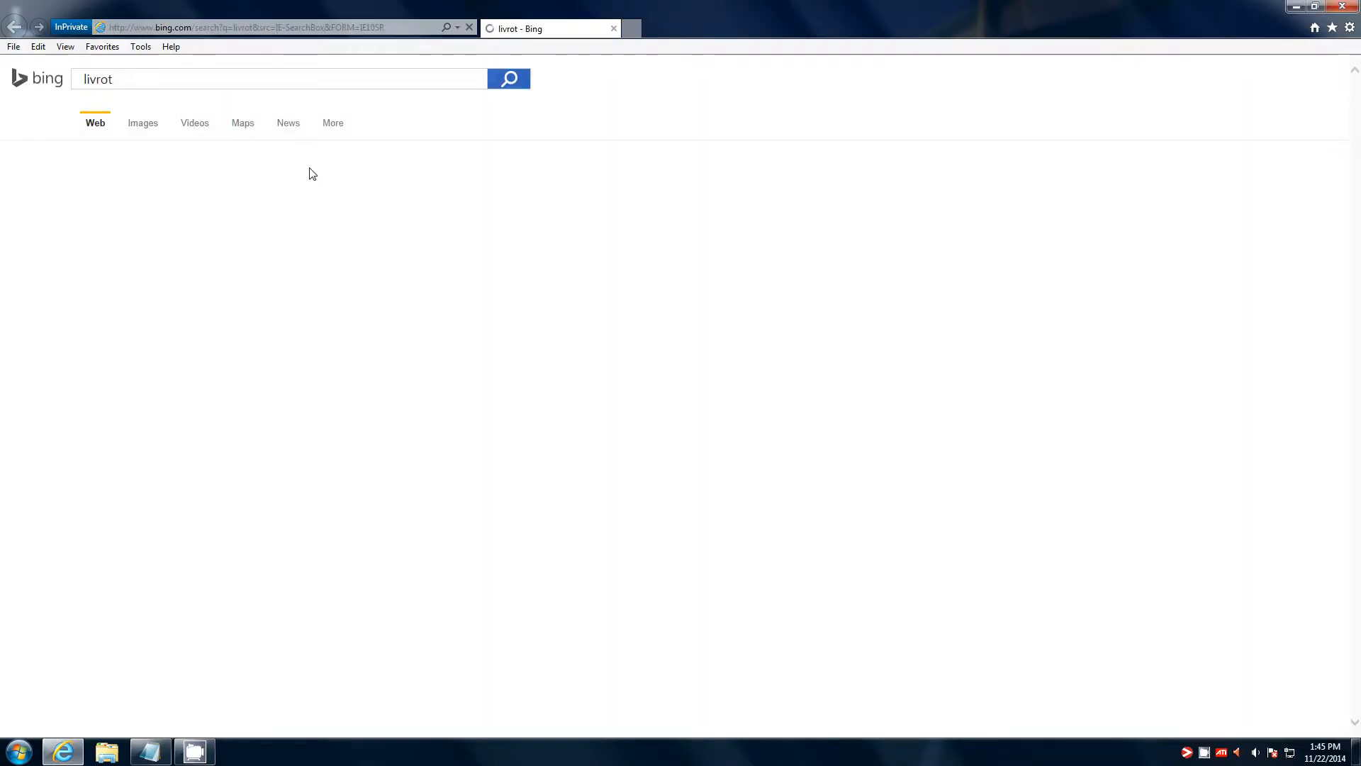
click(186, 271)
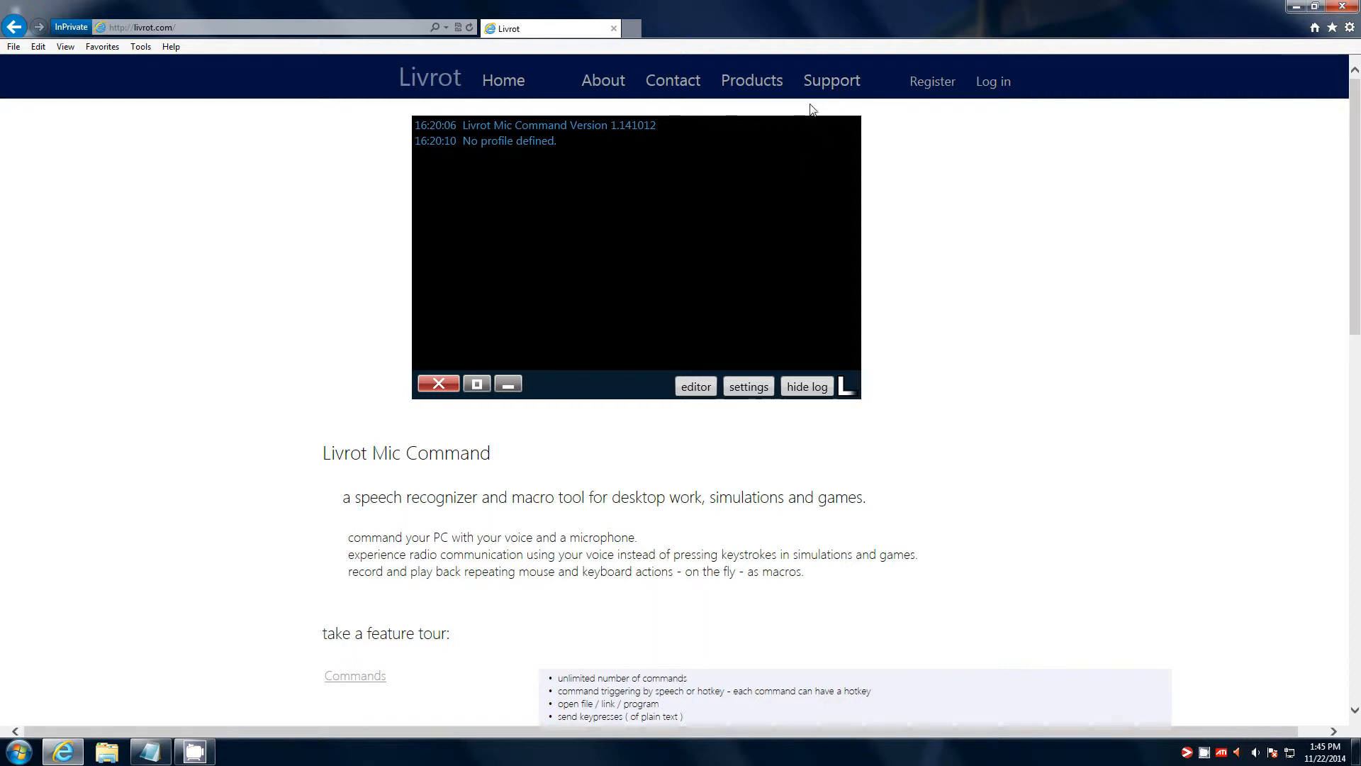
- Download and save the Livrot Mic Command V1.141113 freeware zip
scroll(753, 507, down, 1)
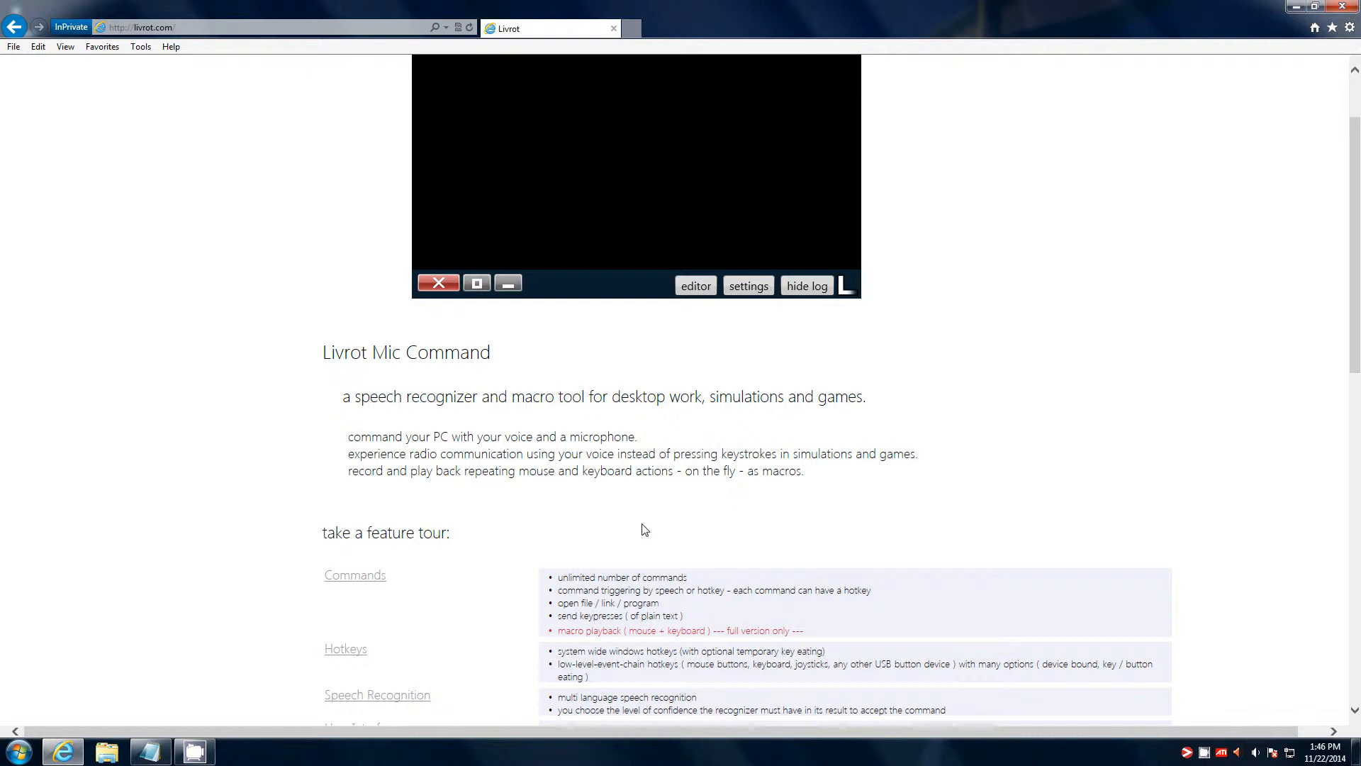
scroll(644, 530, down, 1)
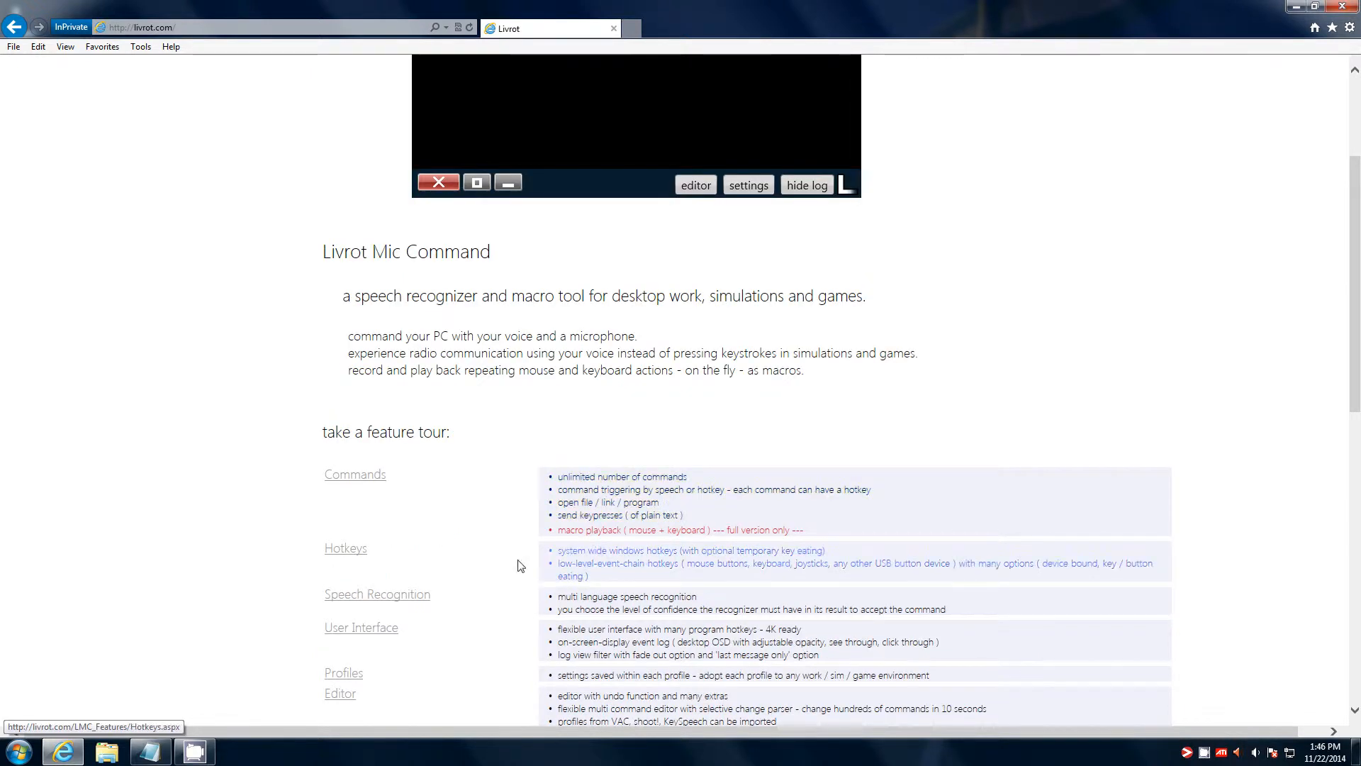
scroll(426, 548, down, 2)
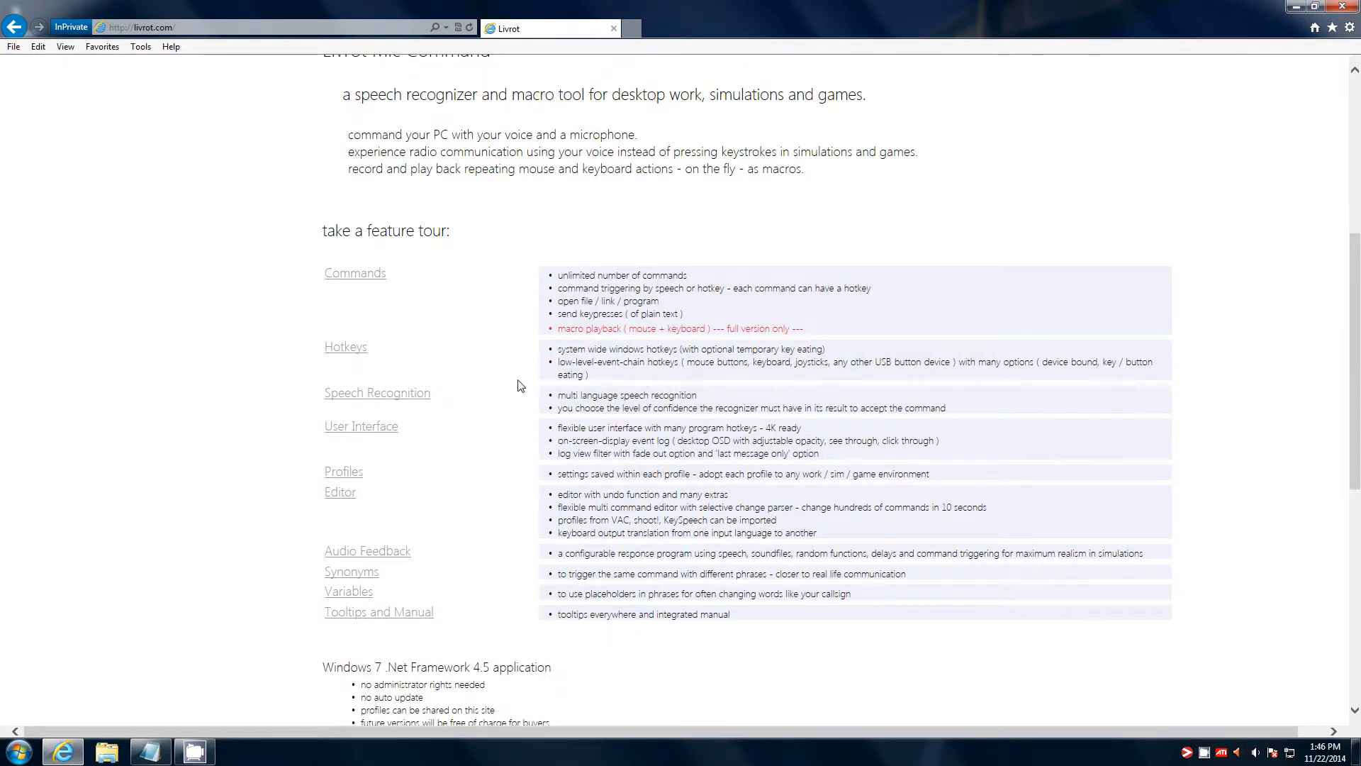
scroll(533, 519, down, 2)
click(707, 588)
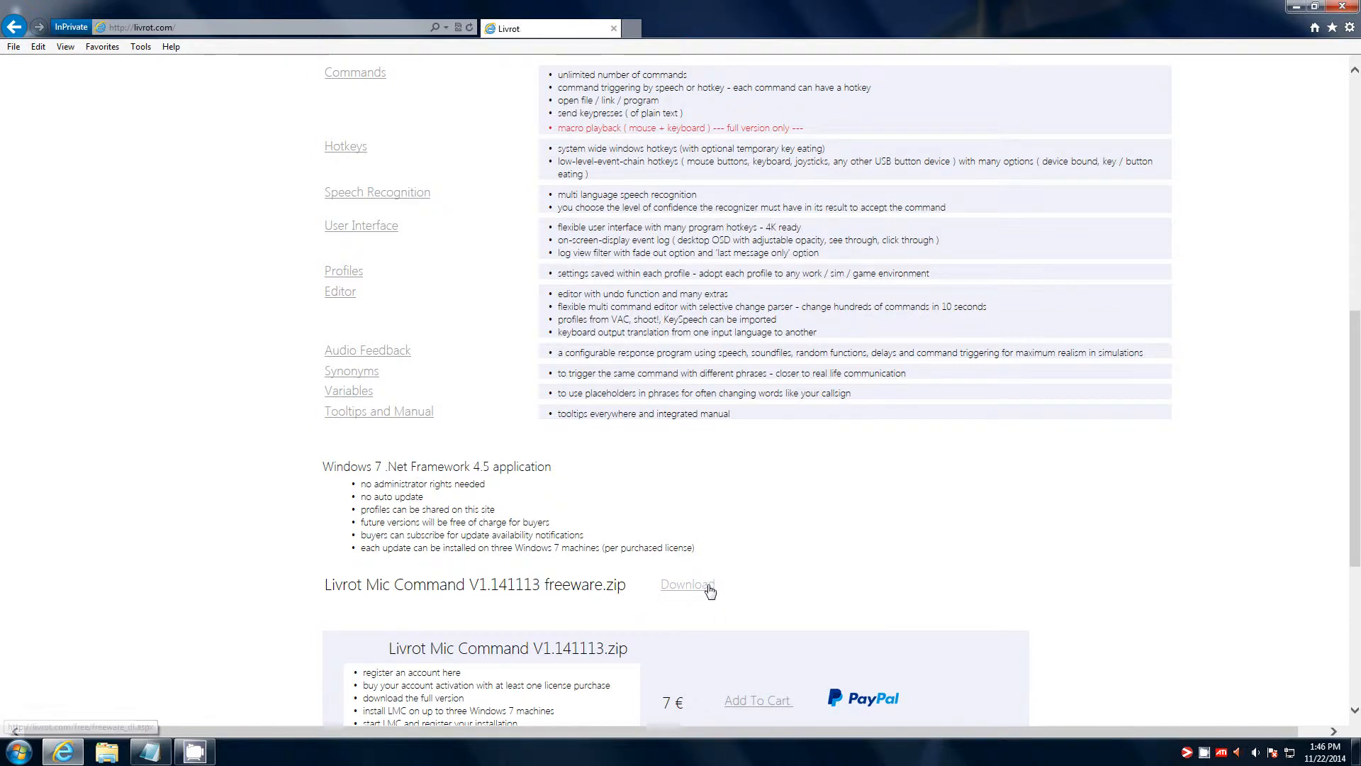
click(905, 723)
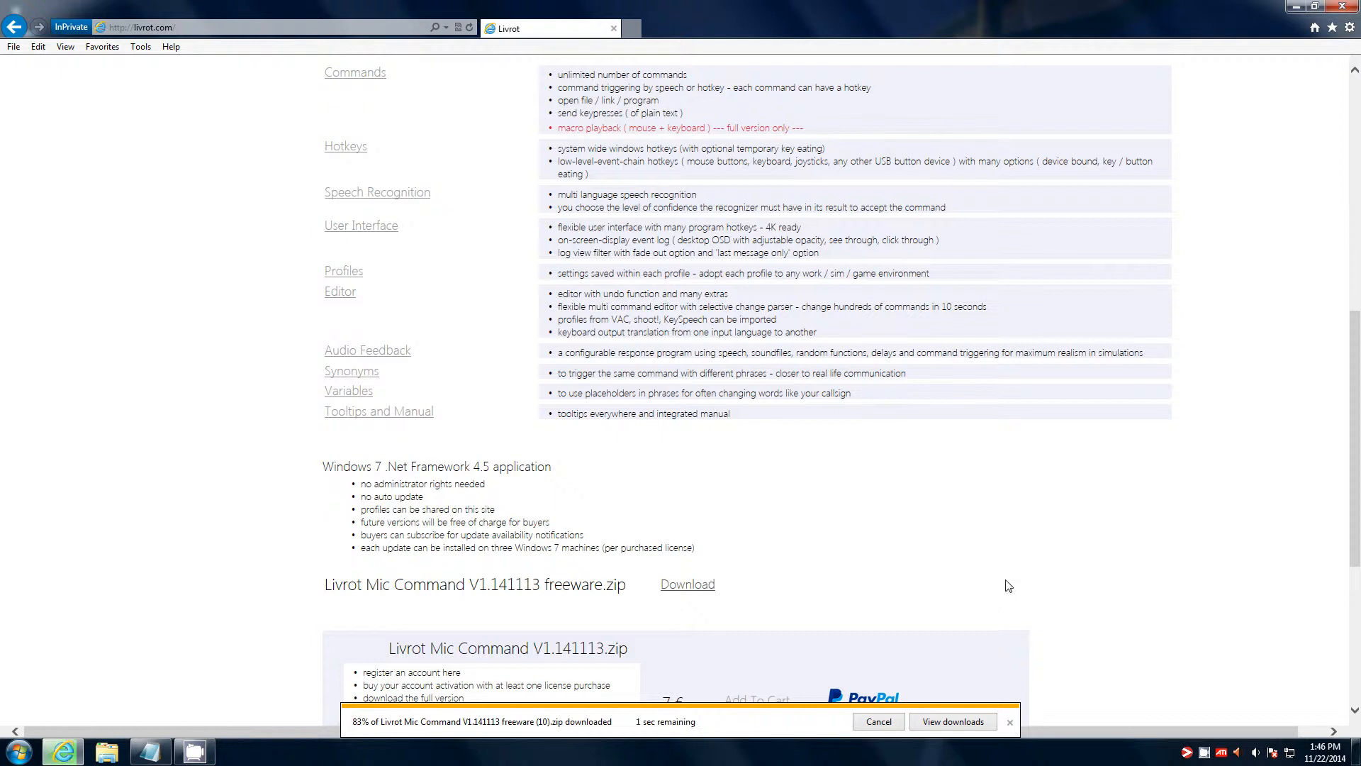
- Open the downloaded zip and run its setup.exe despite the security warning
click(953, 722)
click(1221, 375)
double_click(212, 122)
click(714, 395)
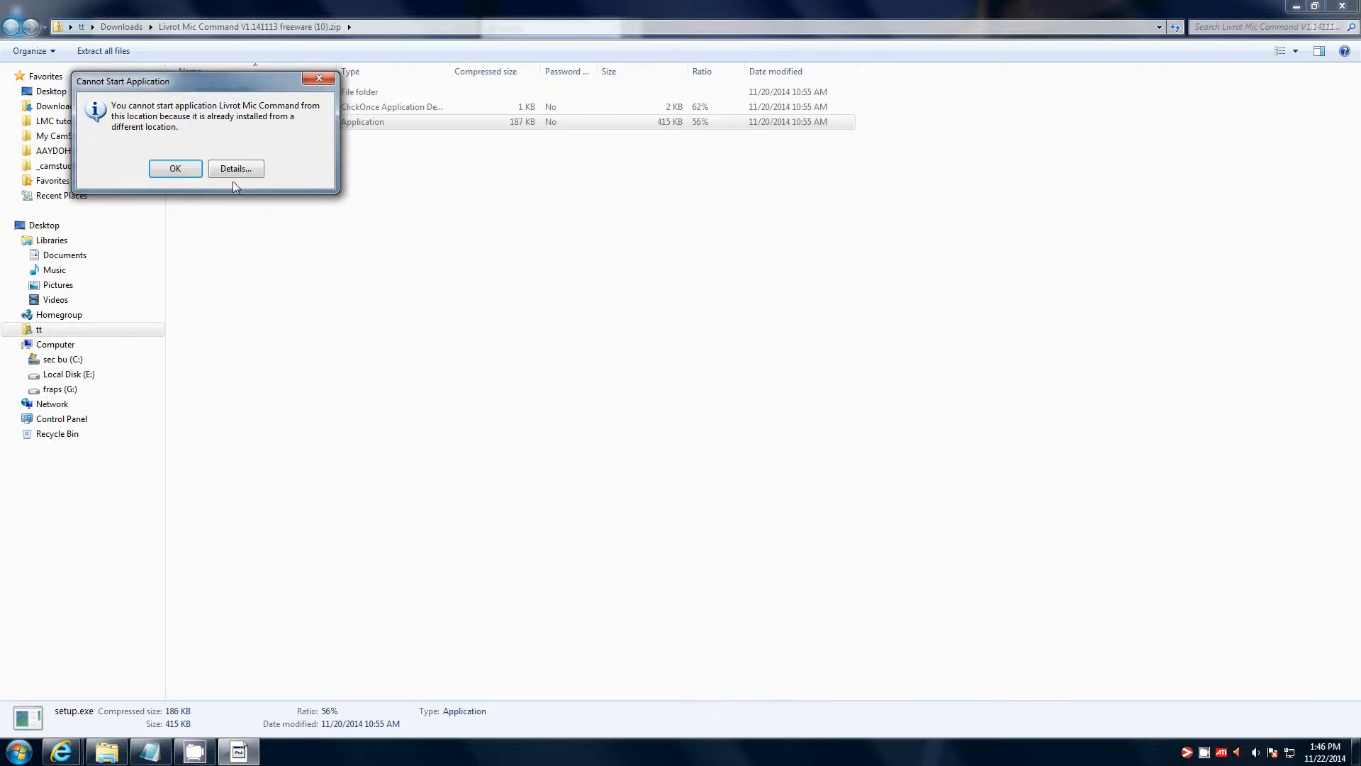
- Review the error details saying the program is installed elsewhere, then dismiss the error
click(231, 170)
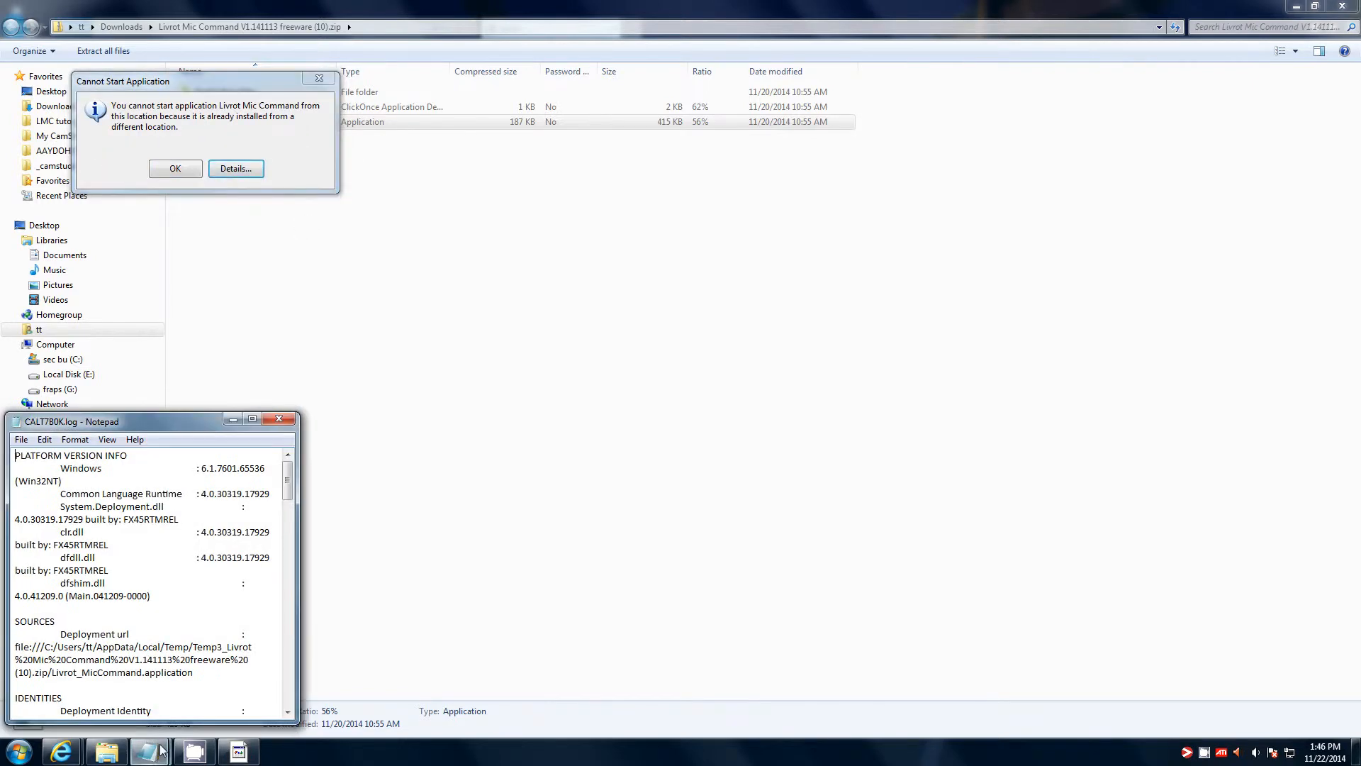
click(294, 276)
click(323, 78)
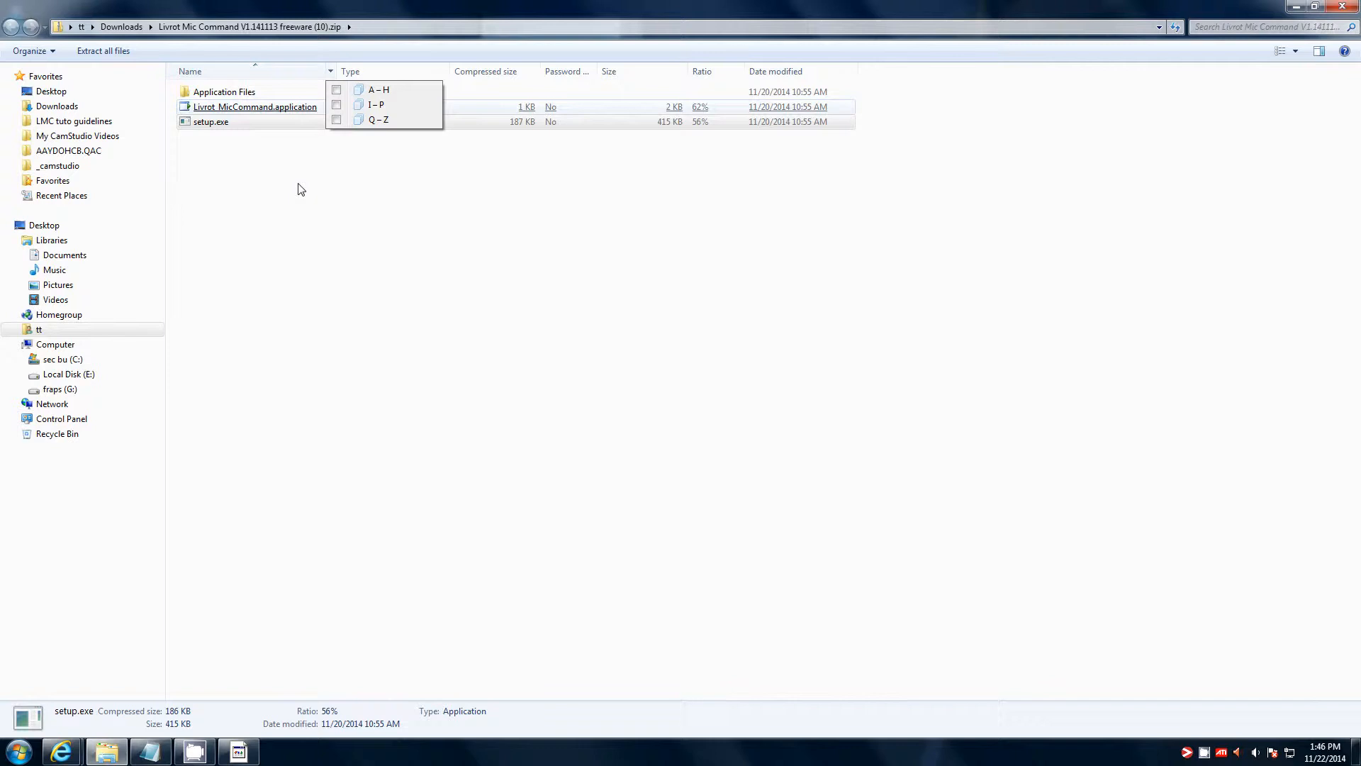
key(super)
- Uninstall Livrot Mic Command 1.14.1107.114 via Programs and Features, choosing to remove the application
click(216, 595)
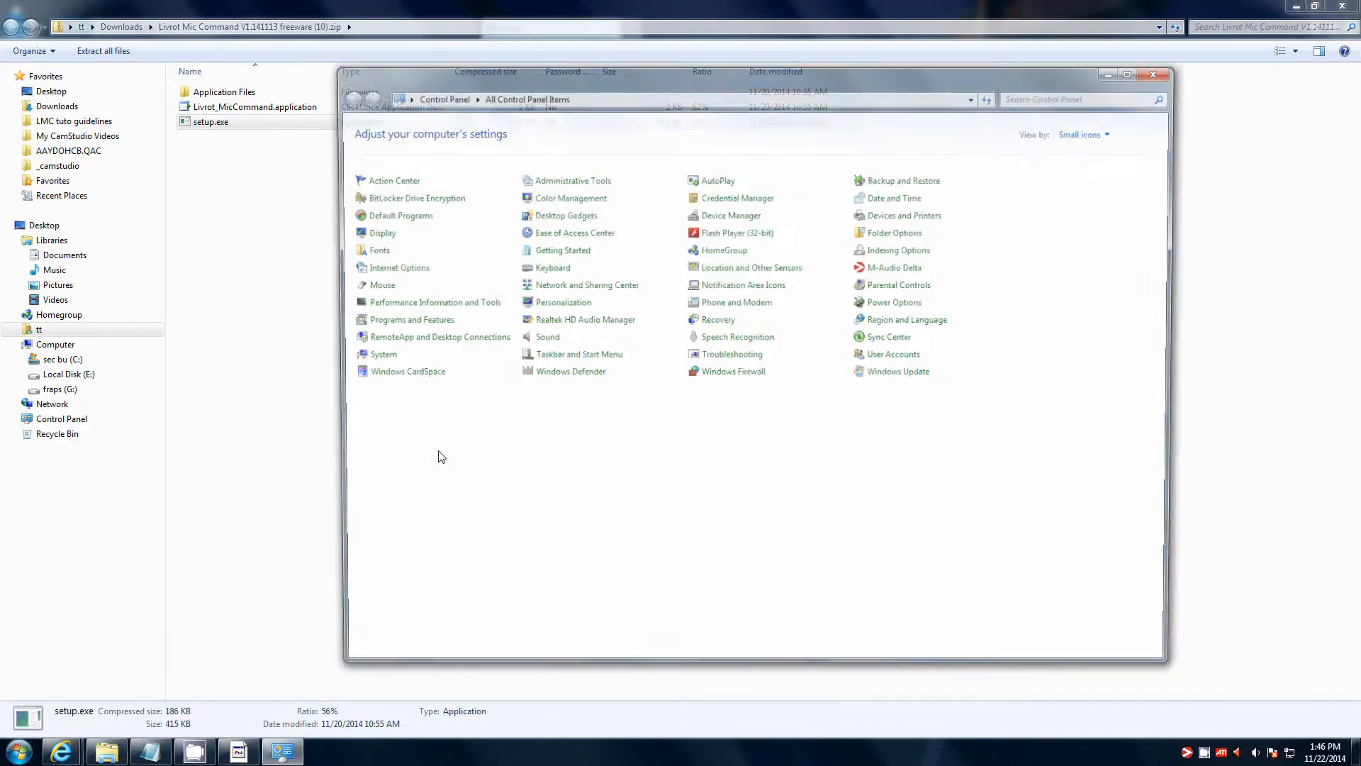
click(412, 323)
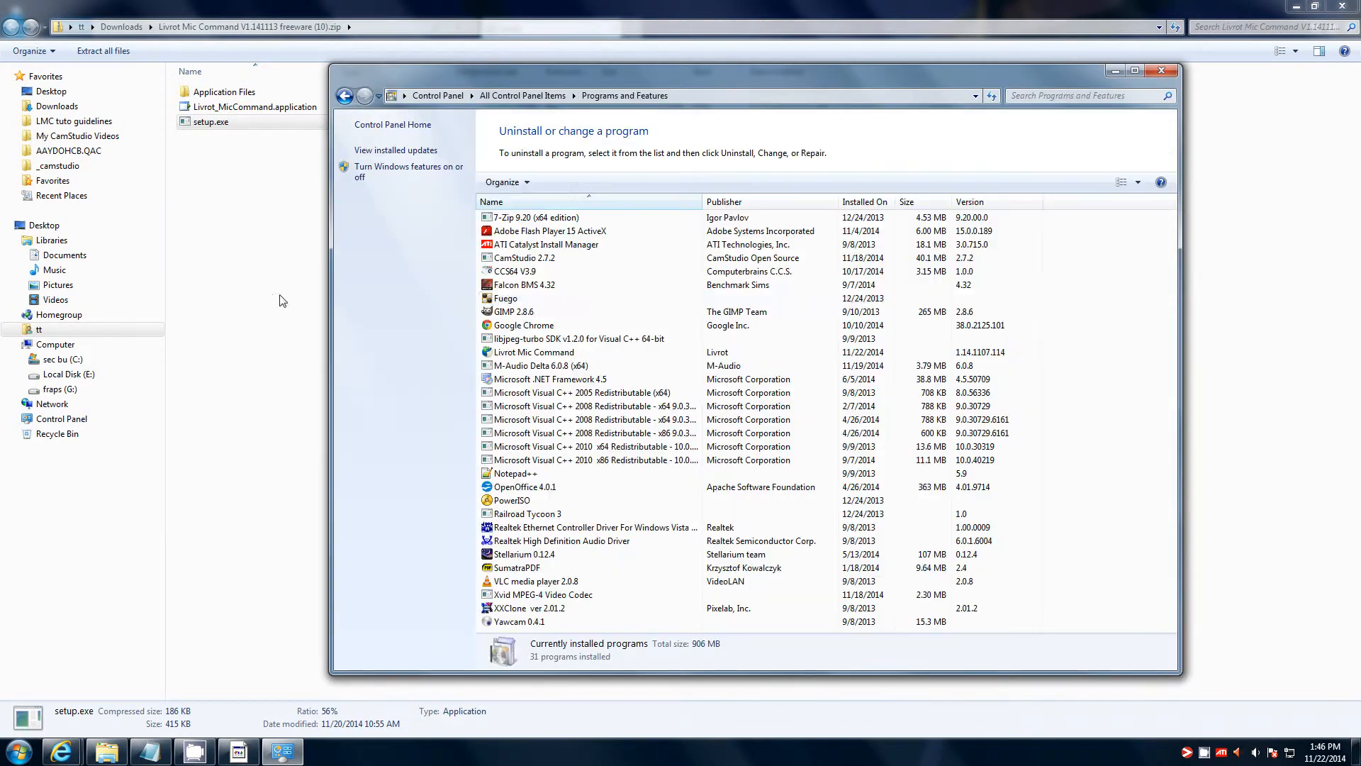
click(521, 354)
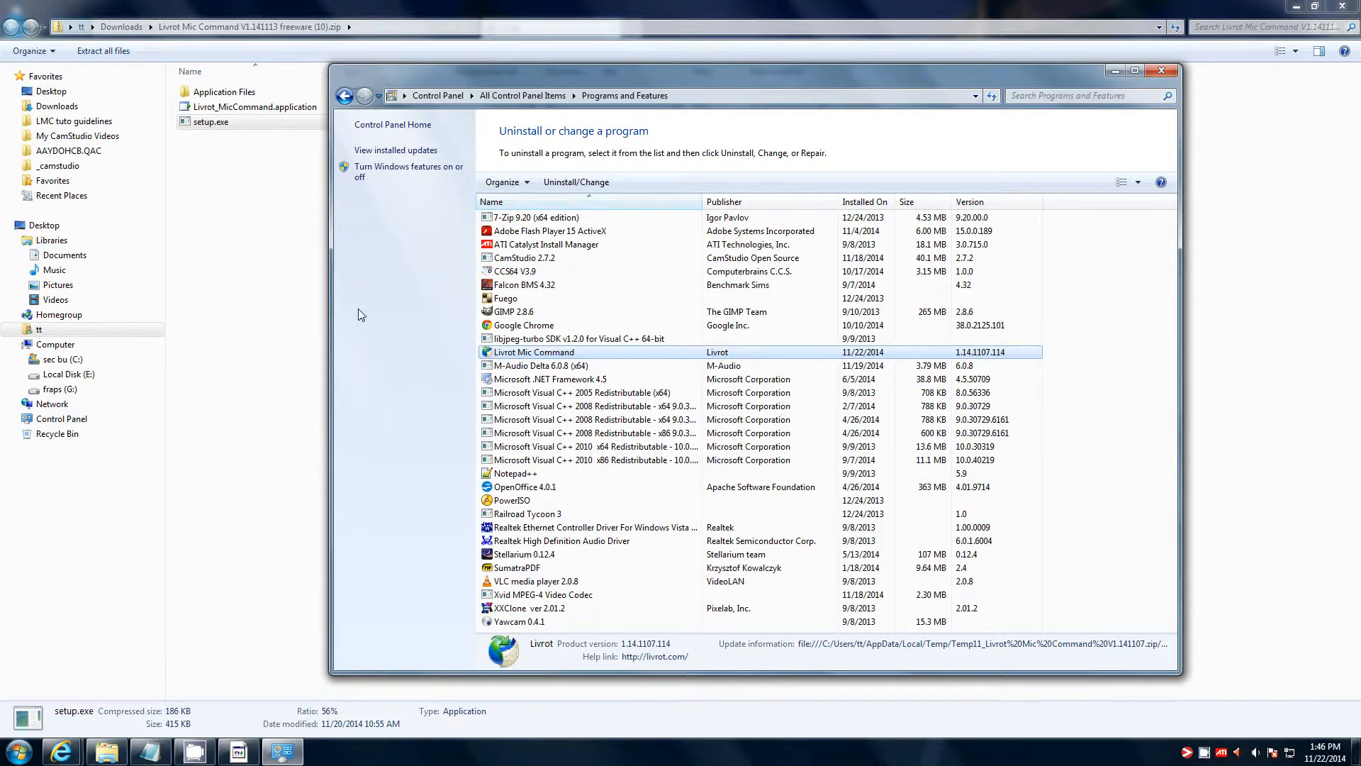
key(Return)
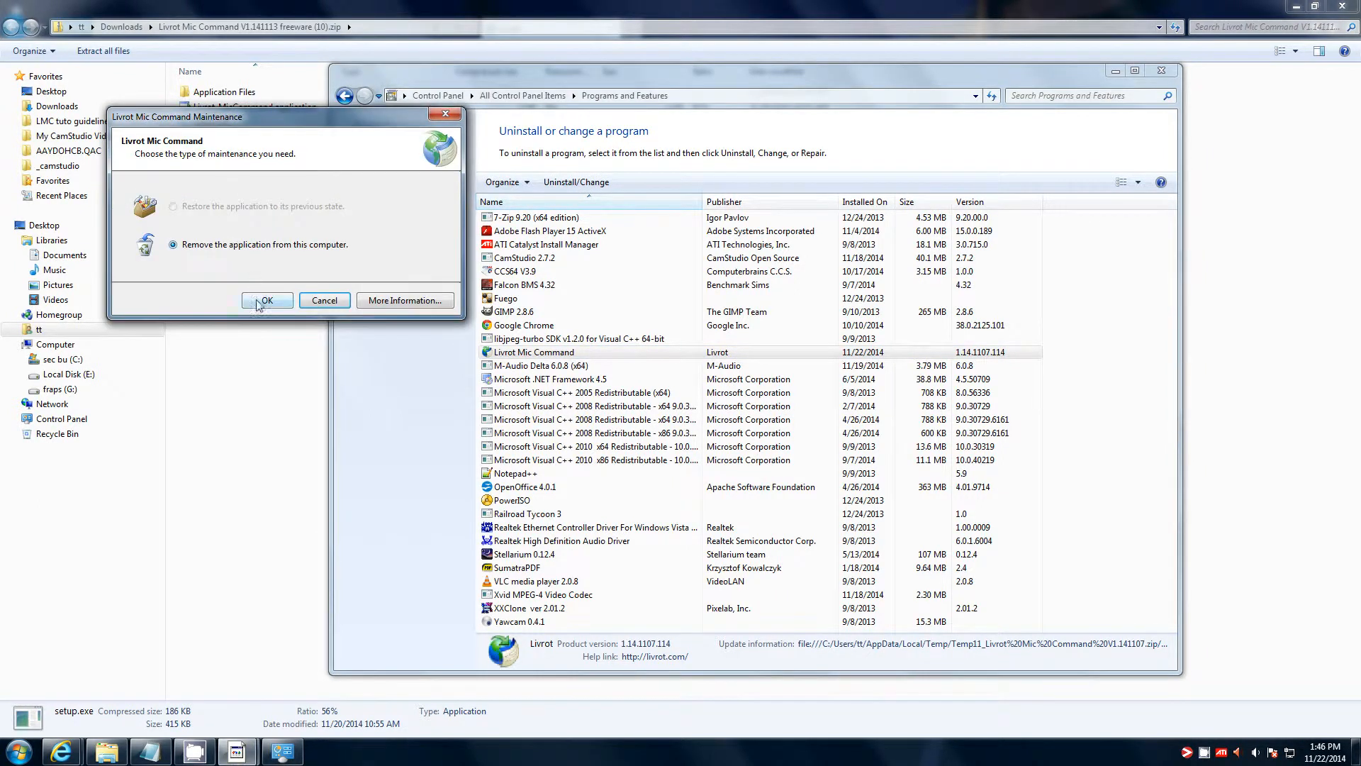
click(260, 302)
- Close Programs and Features and retry setup.exe, dismissing the cannot-start error and closing the zip
click(1161, 70)
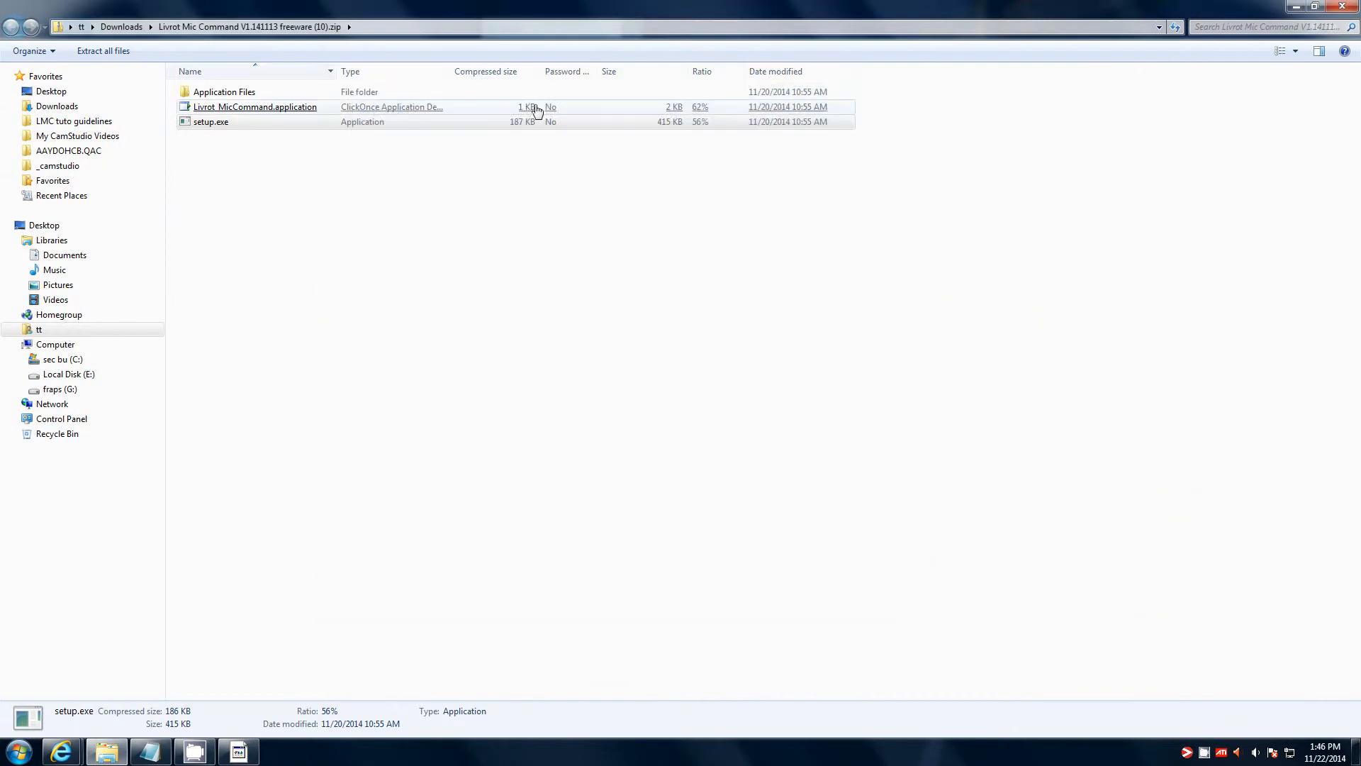
double_click(319, 123)
click(720, 394)
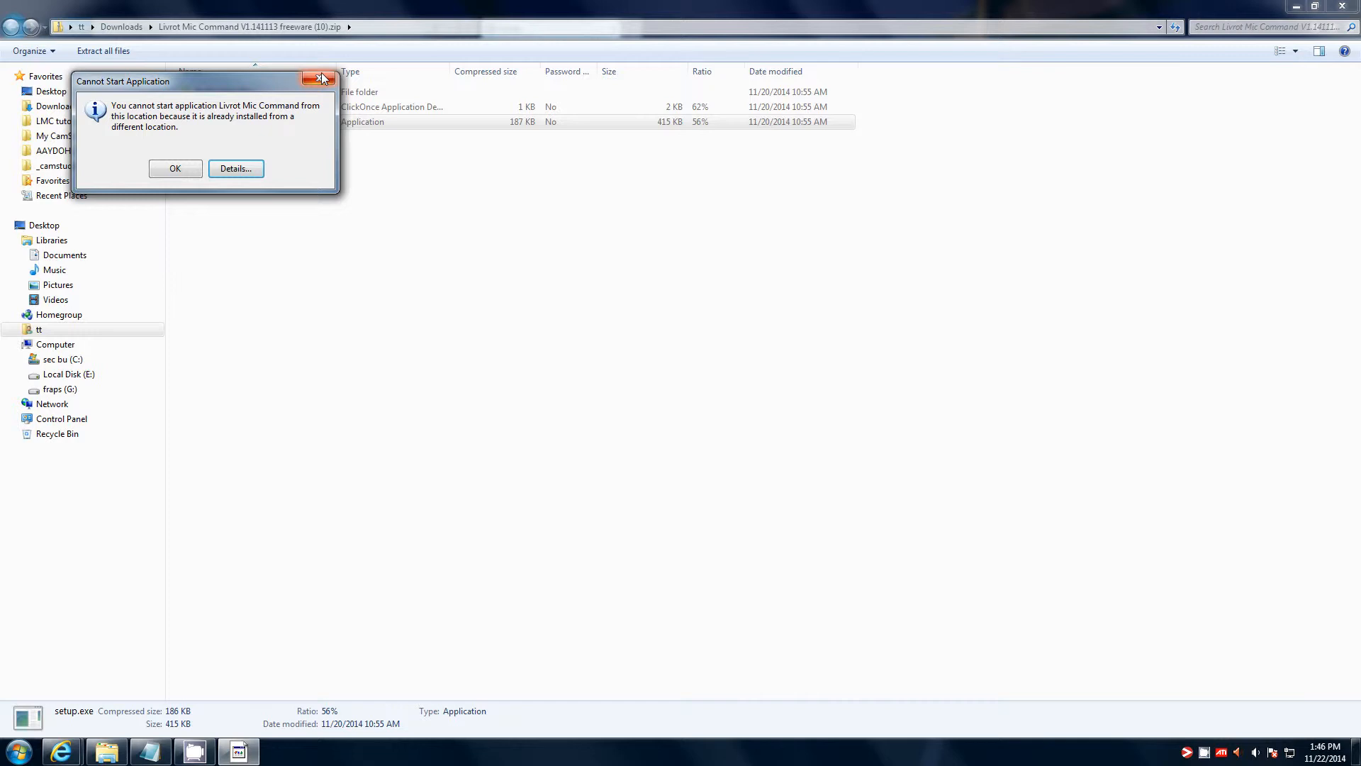
click(328, 79)
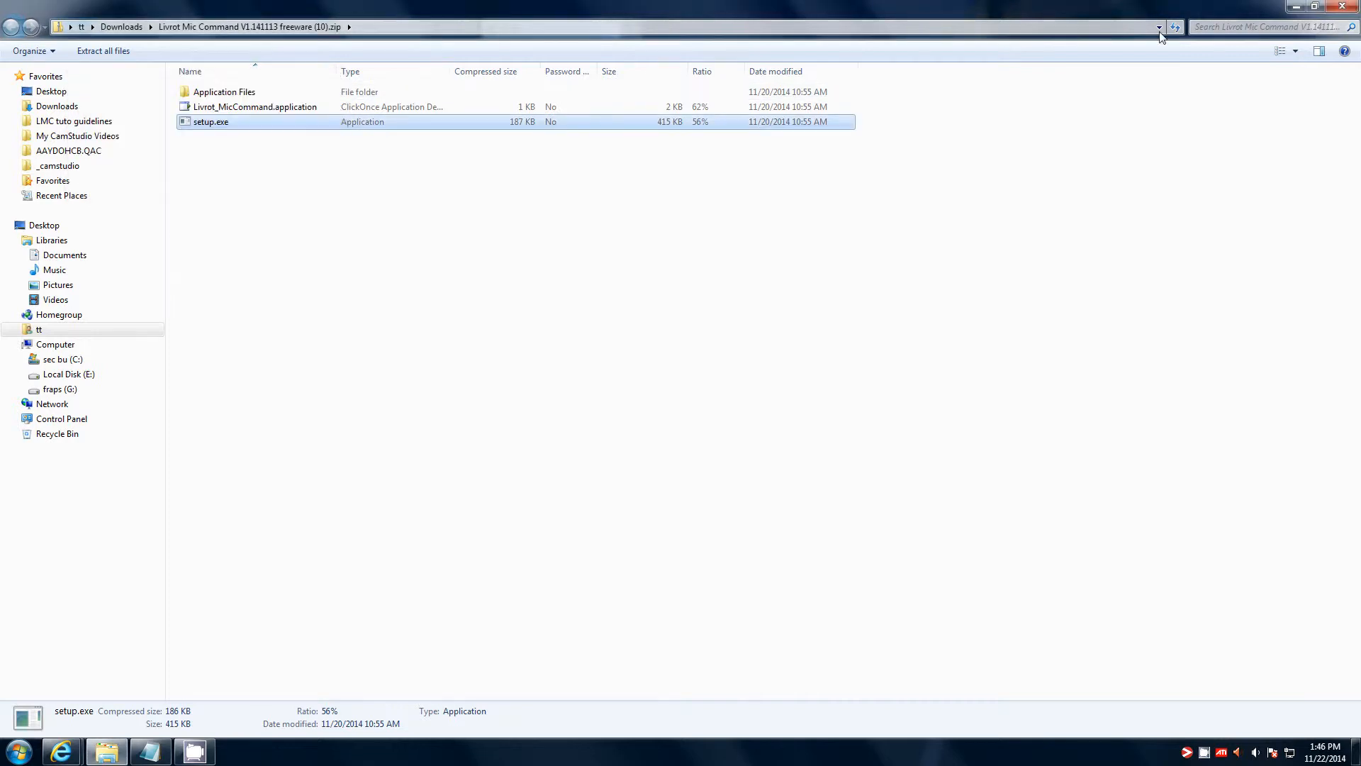
click(1342, 6)
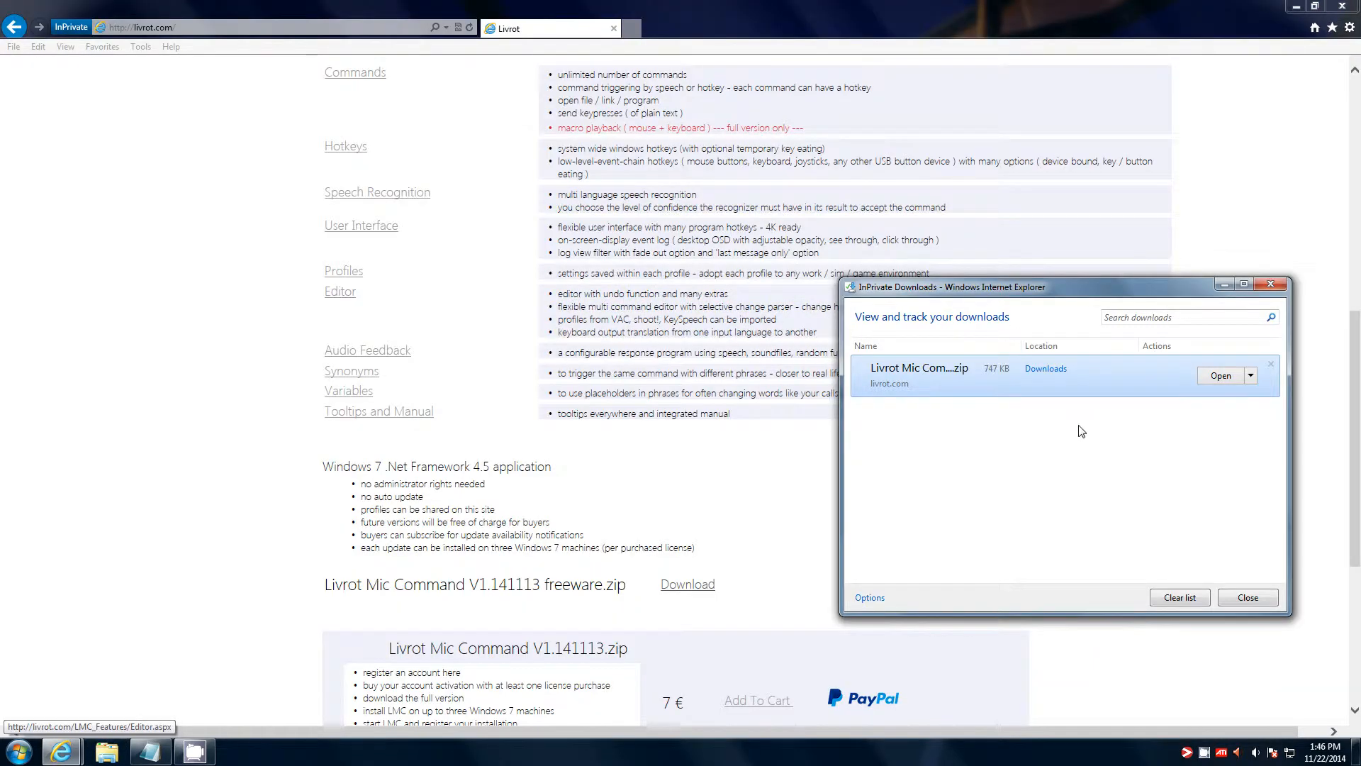
- Reopen the downloaded zip, run setup.exe again, and confirm installing Livrot Mic Command
click(1214, 373)
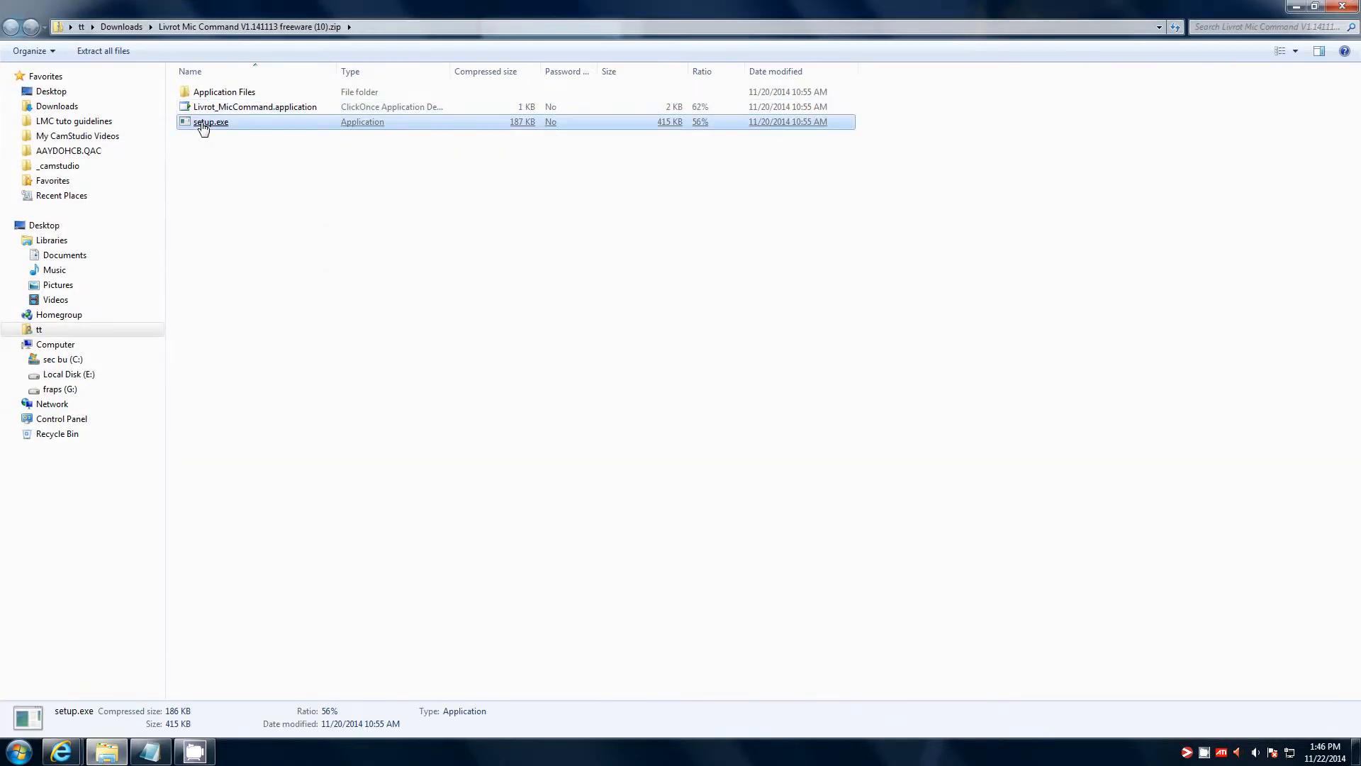
double_click(203, 125)
click(702, 394)
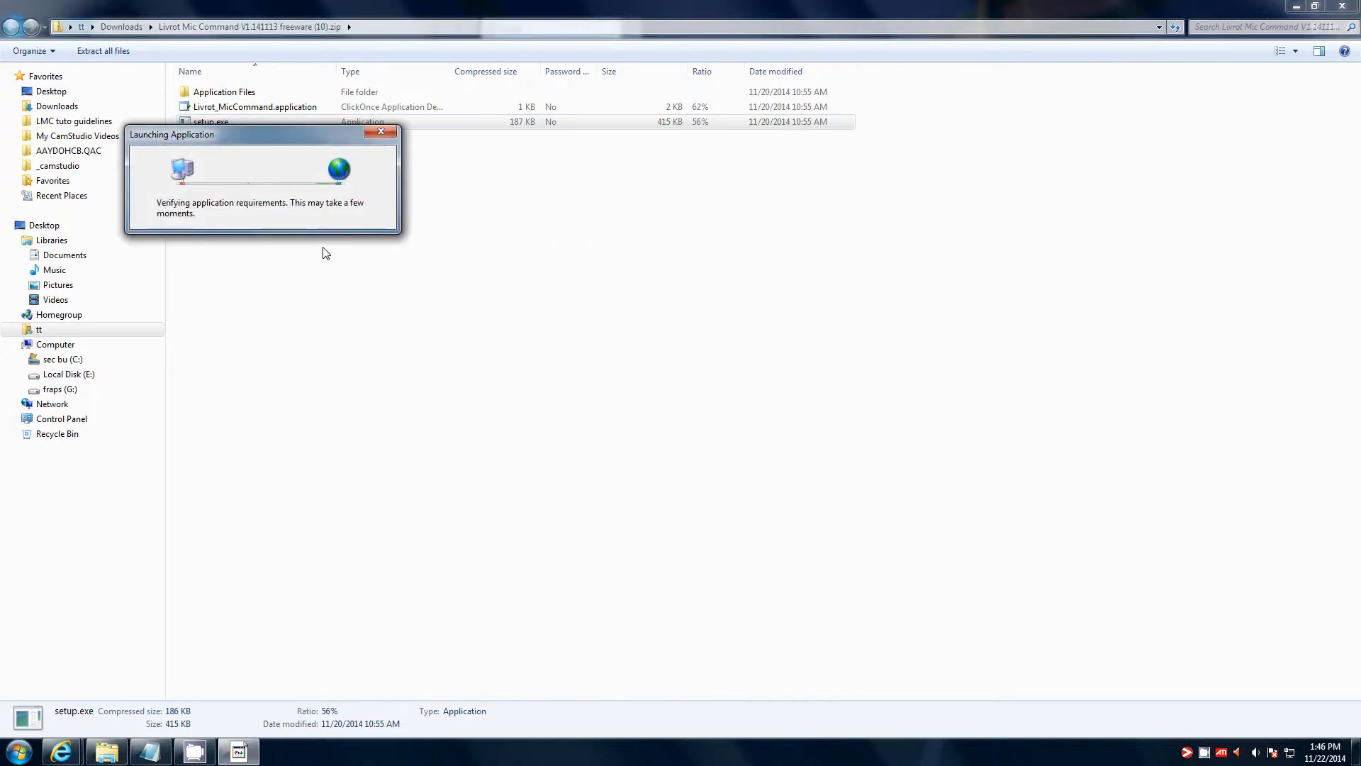
click(446, 338)
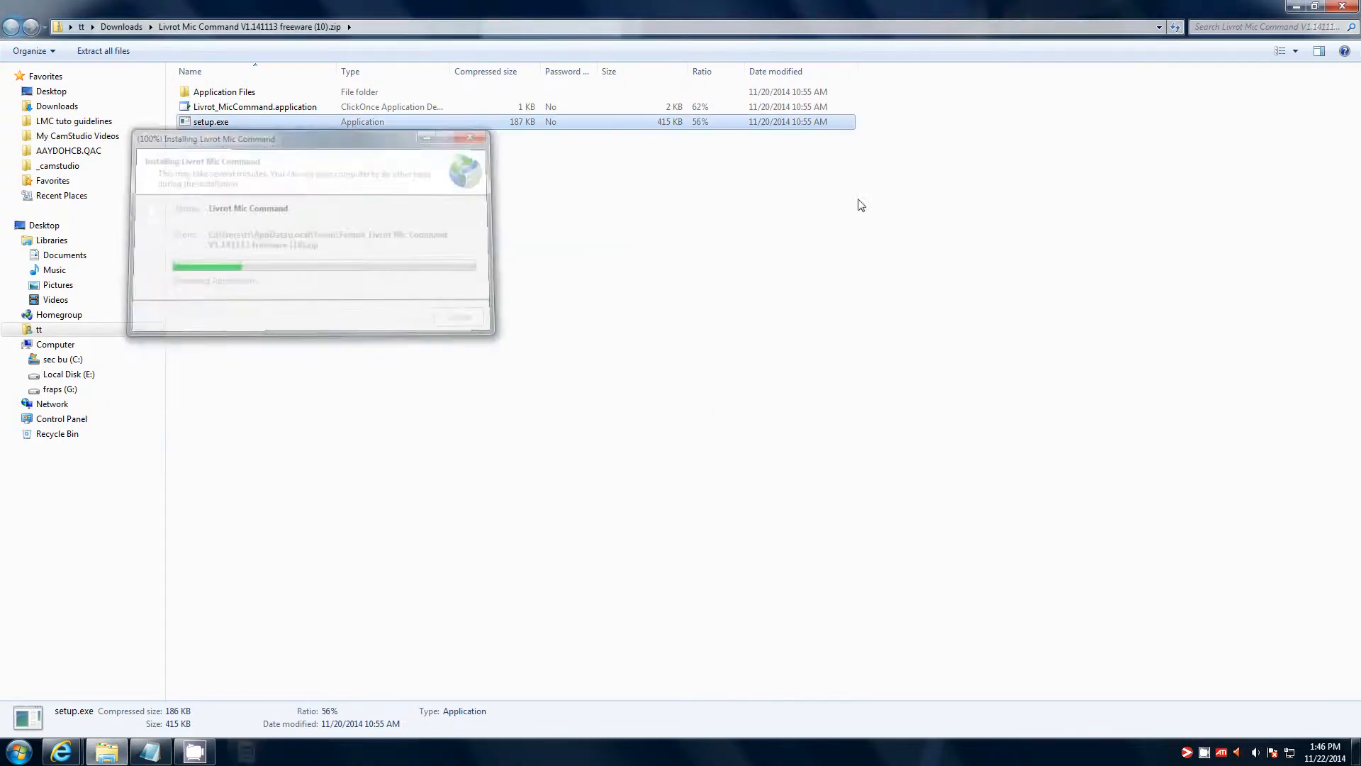
click(1342, 6)
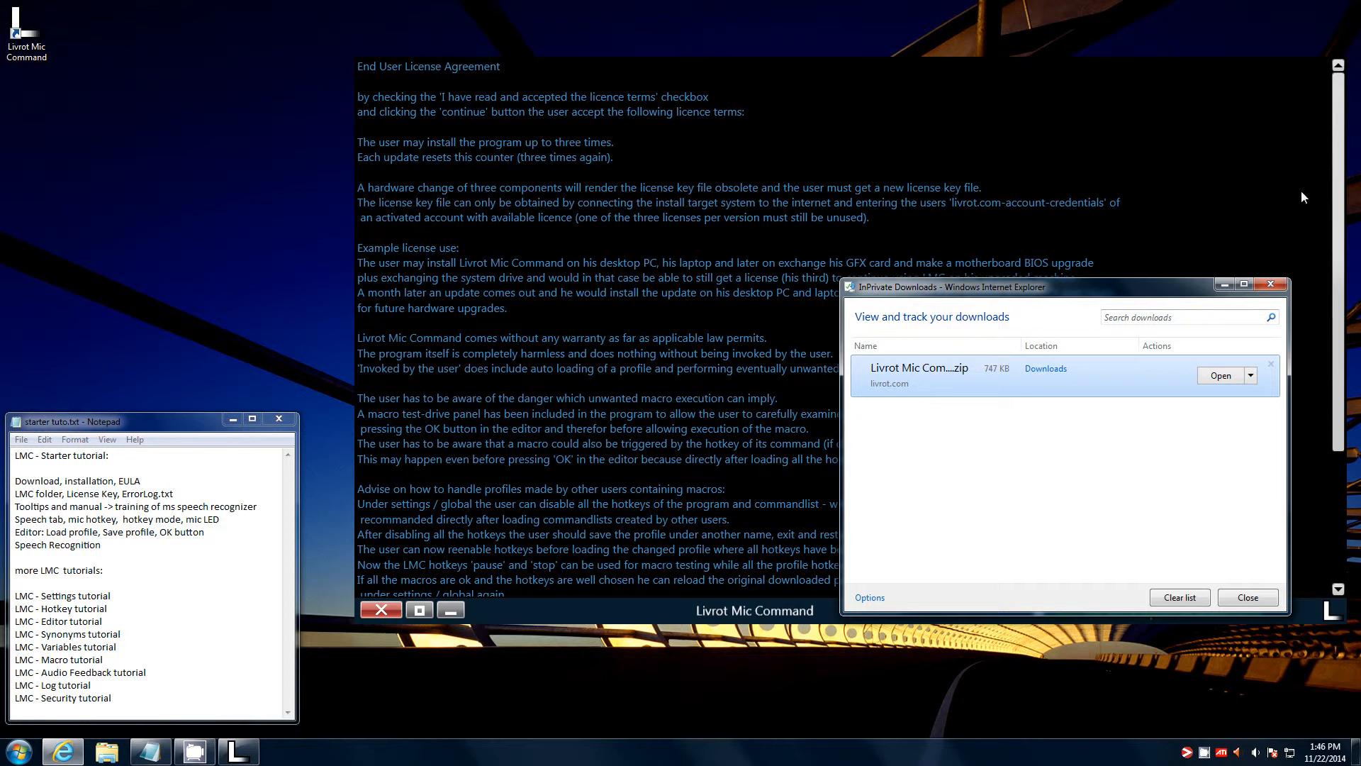
- Close the downloads window, accept the licence terms, and drag the log window to screen centre
click(1248, 598)
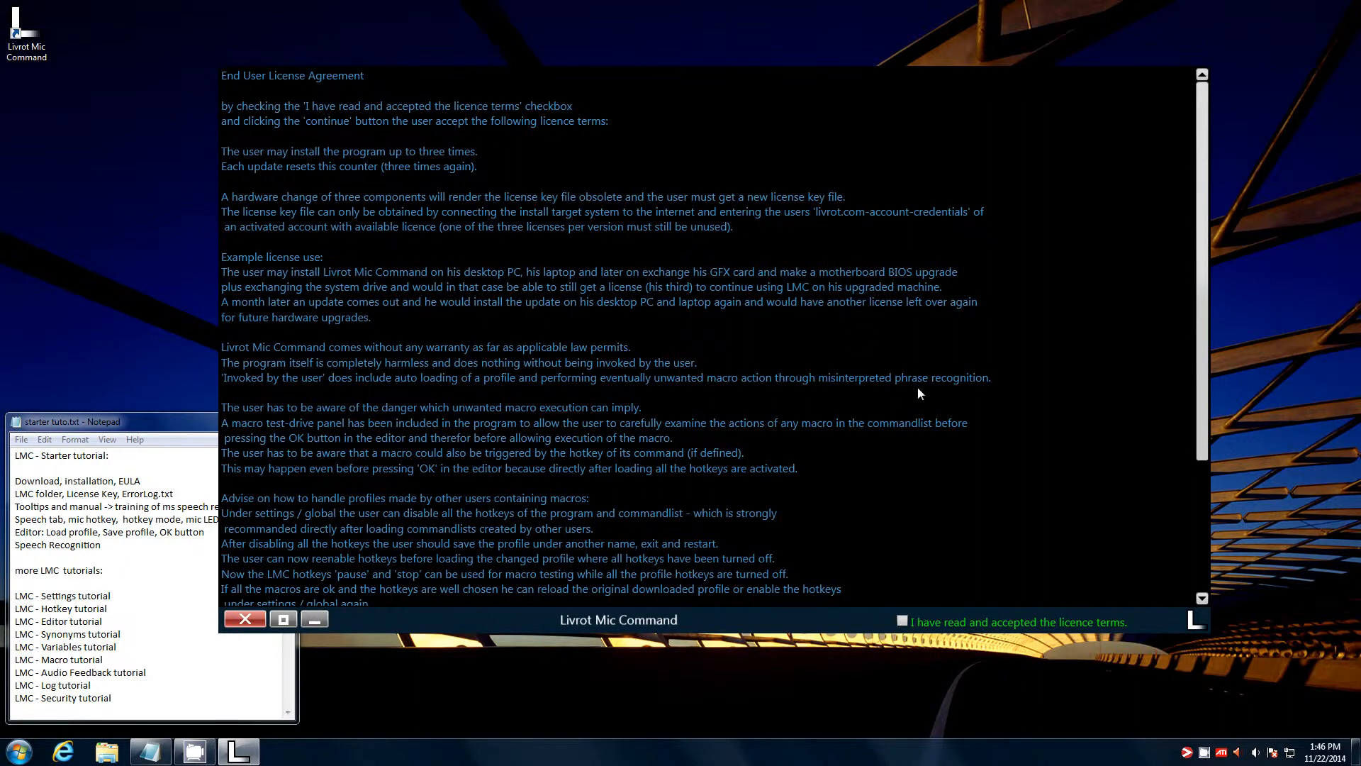
click(990, 621)
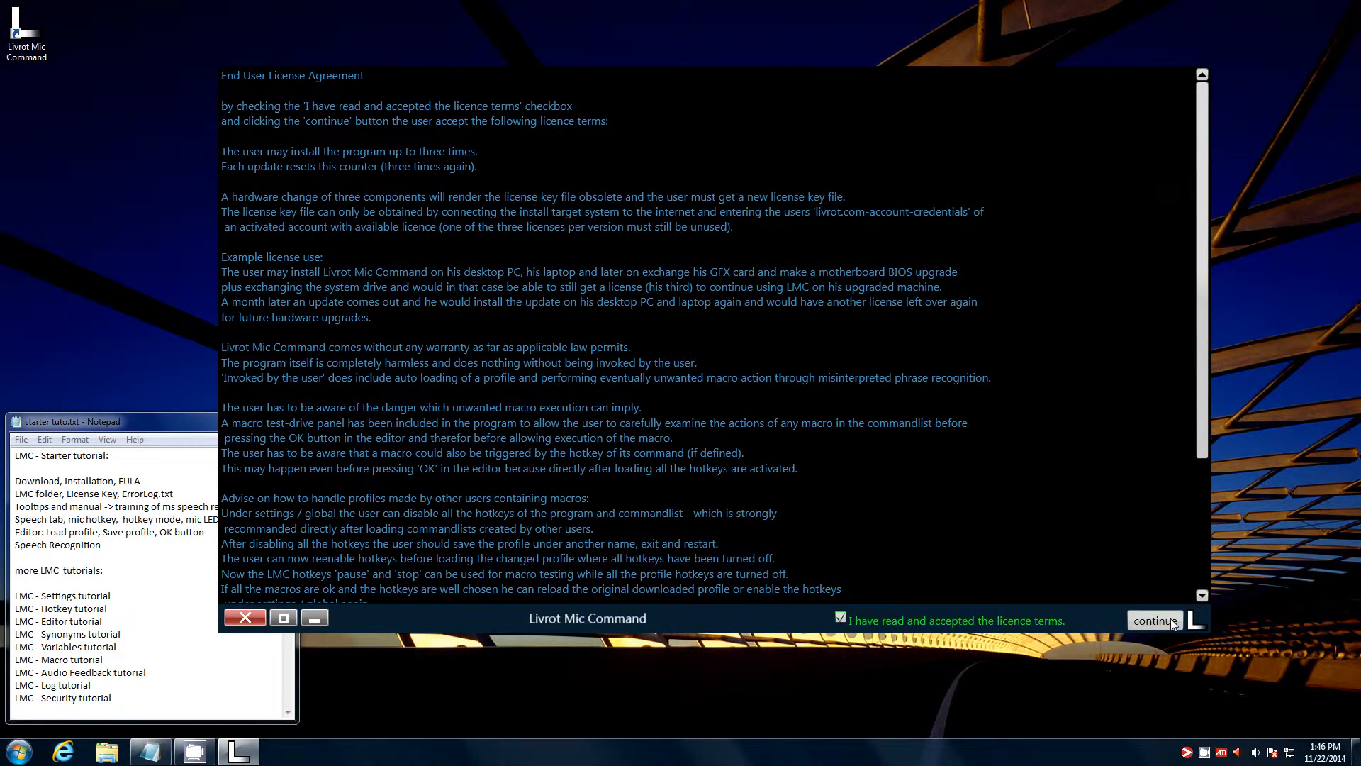
click(1172, 618)
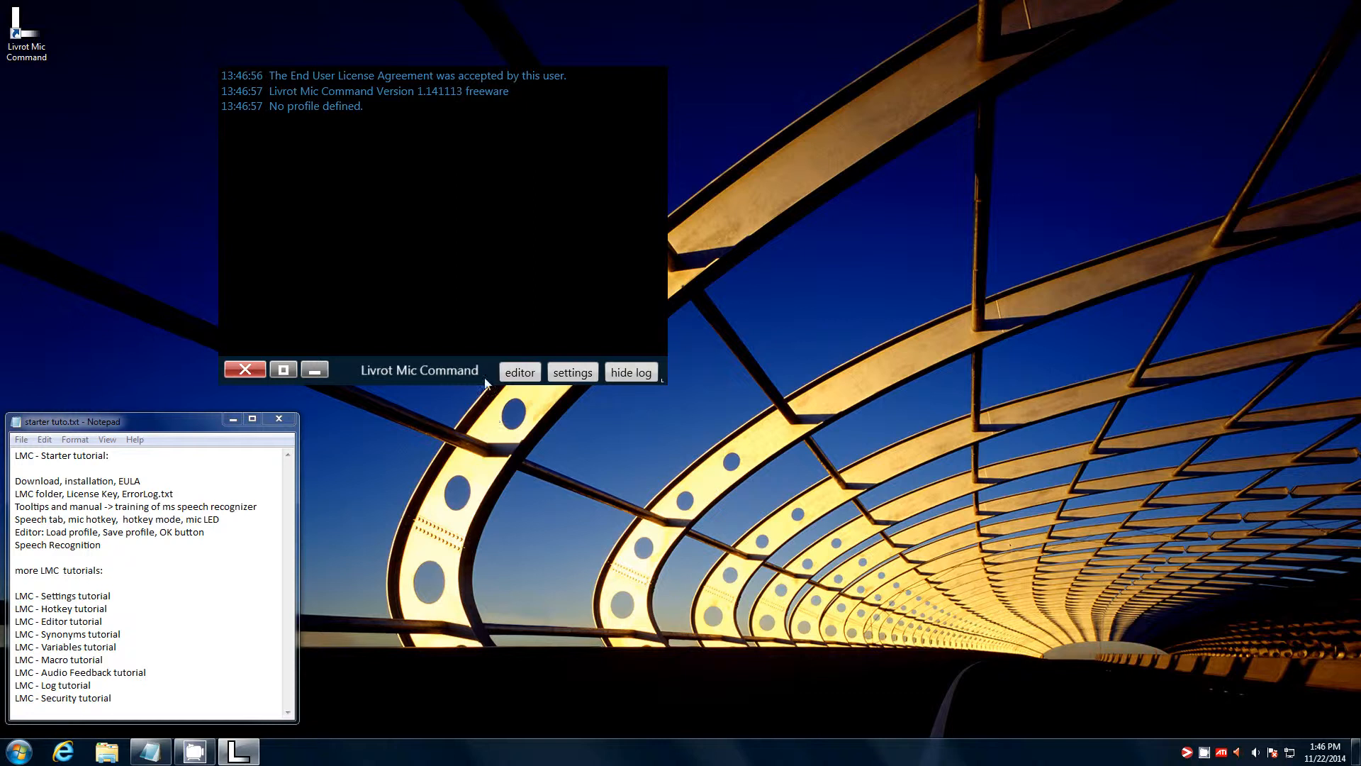
drag(467, 368, 625, 531)
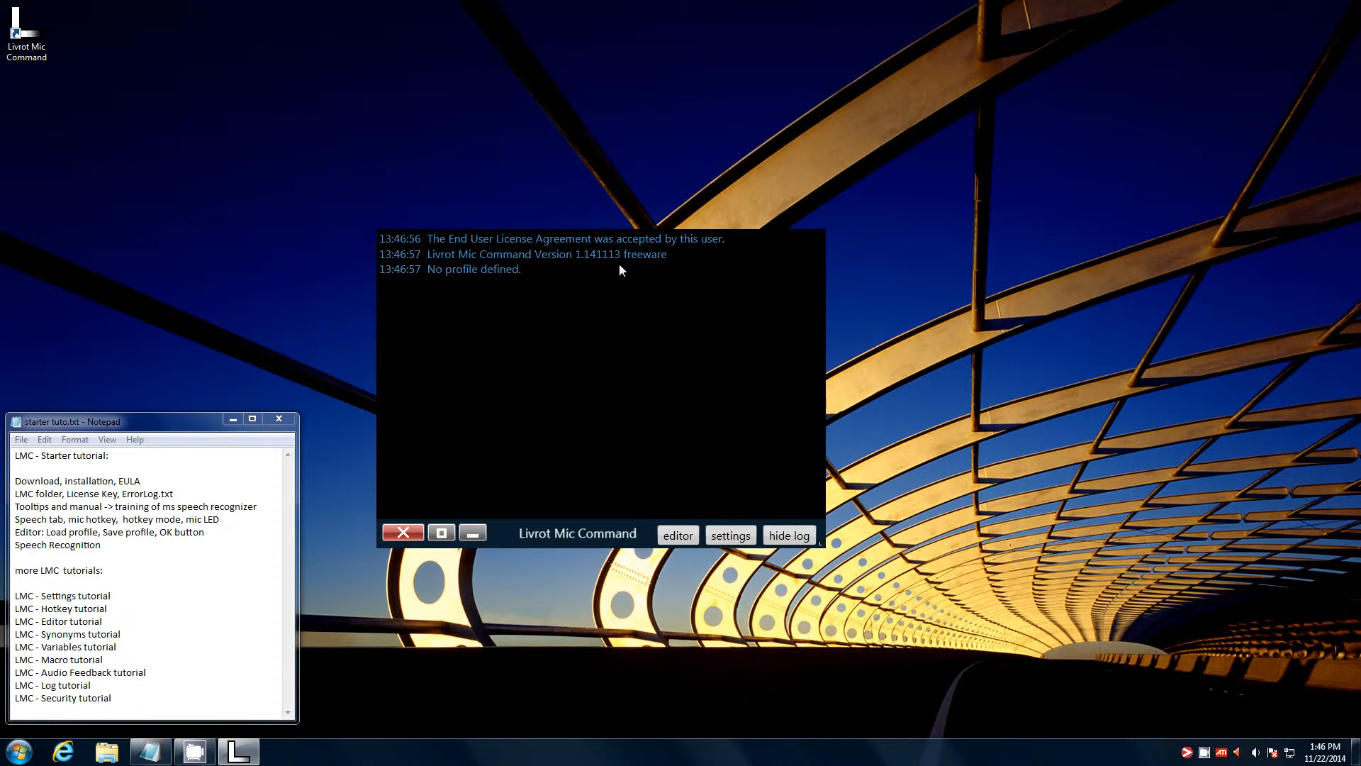
drag(549, 536, 589, 603)
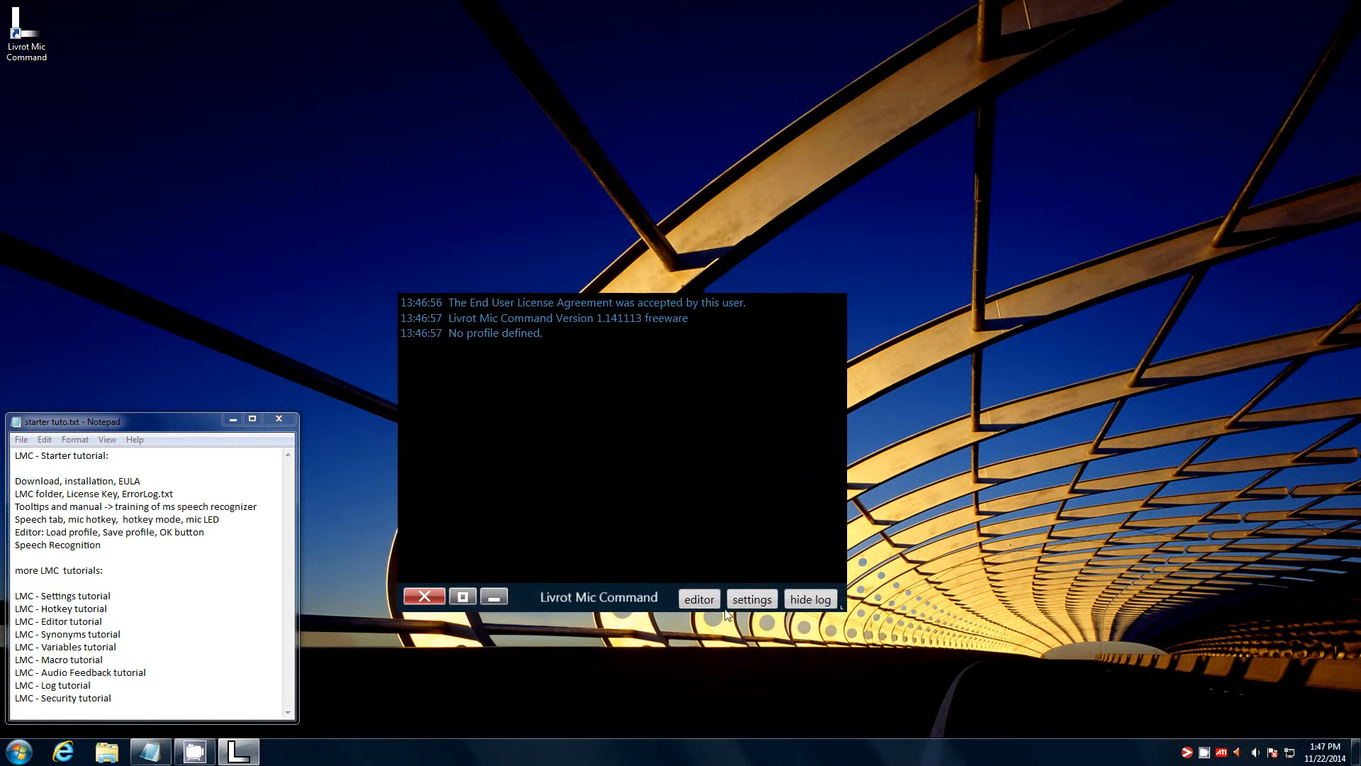
click(747, 601)
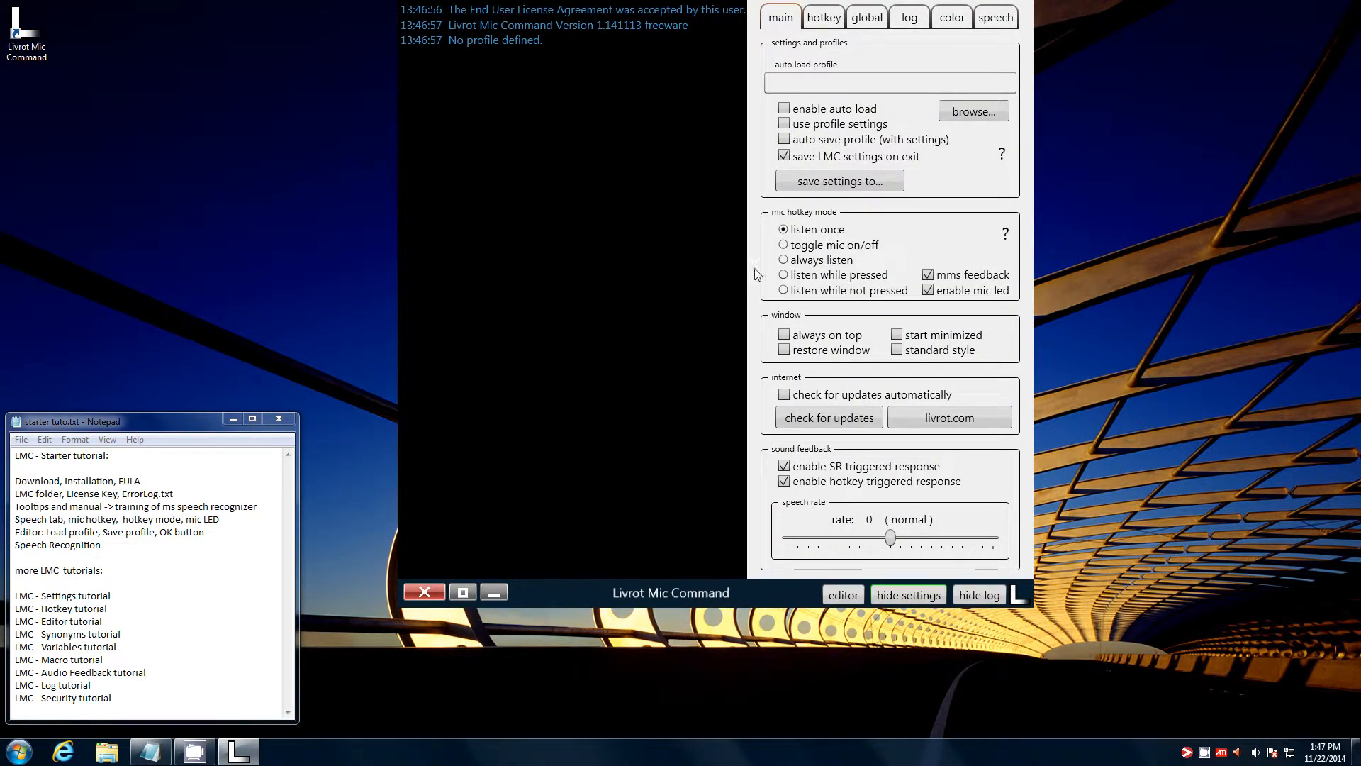
drag(755, 268, 926, 299)
drag(999, 347, 897, 376)
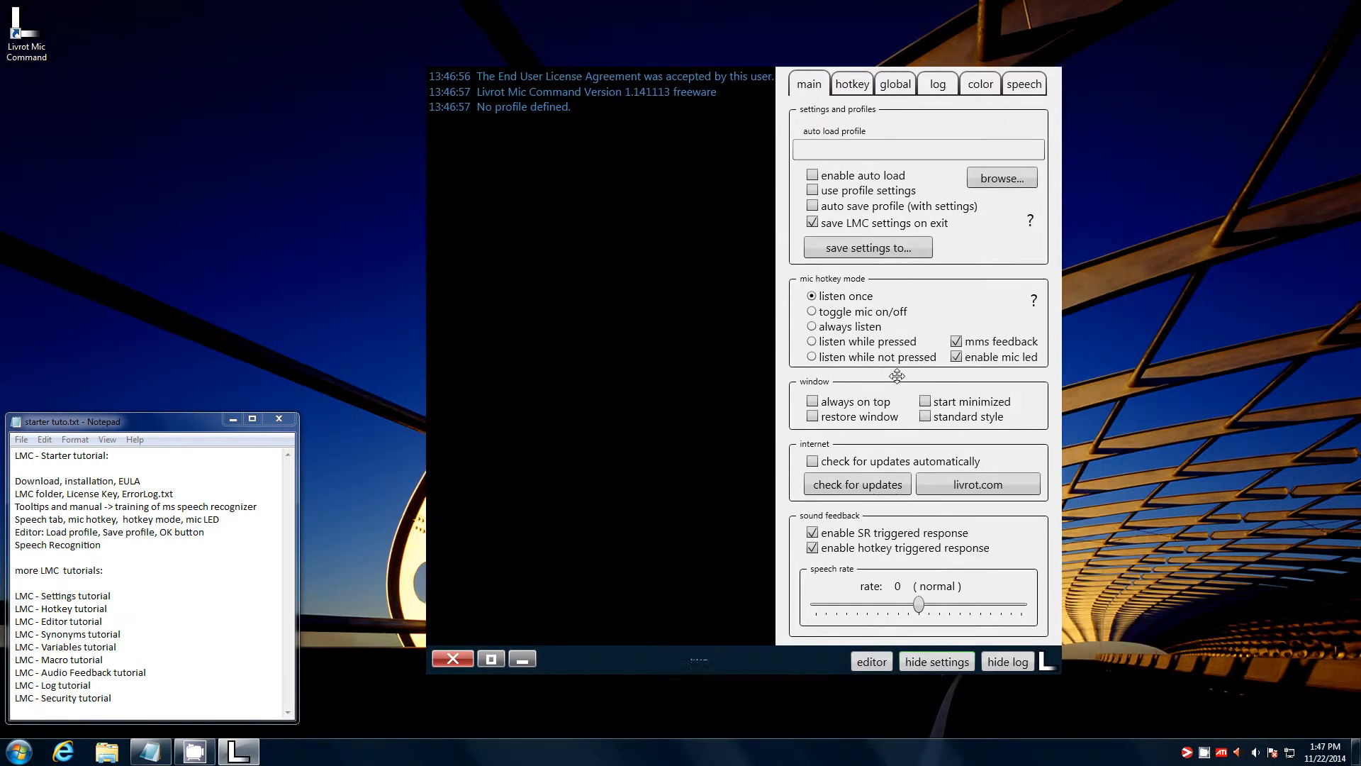
click(922, 661)
drag(842, 293, 831, 343)
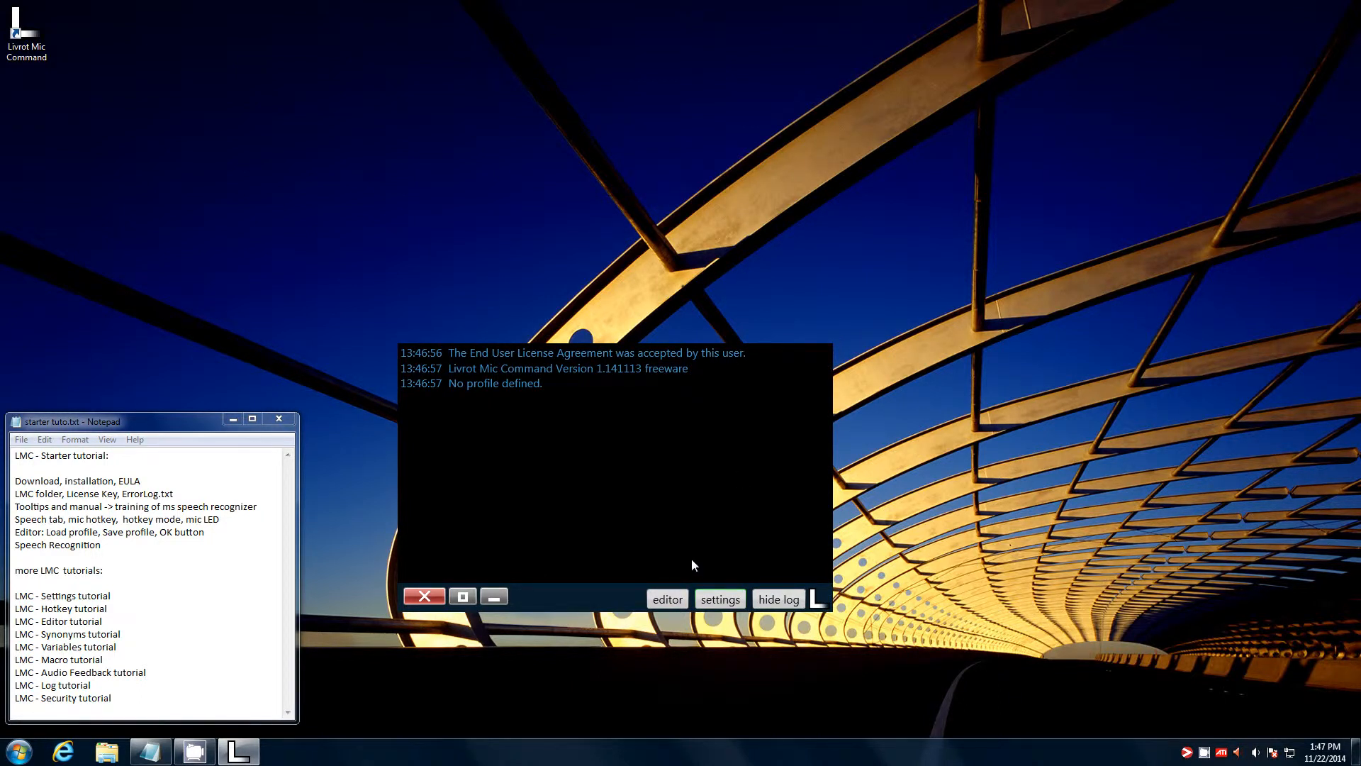
- Show the manual from the log settings, widen the window, and scroll to section 3 on engine training
click(716, 595)
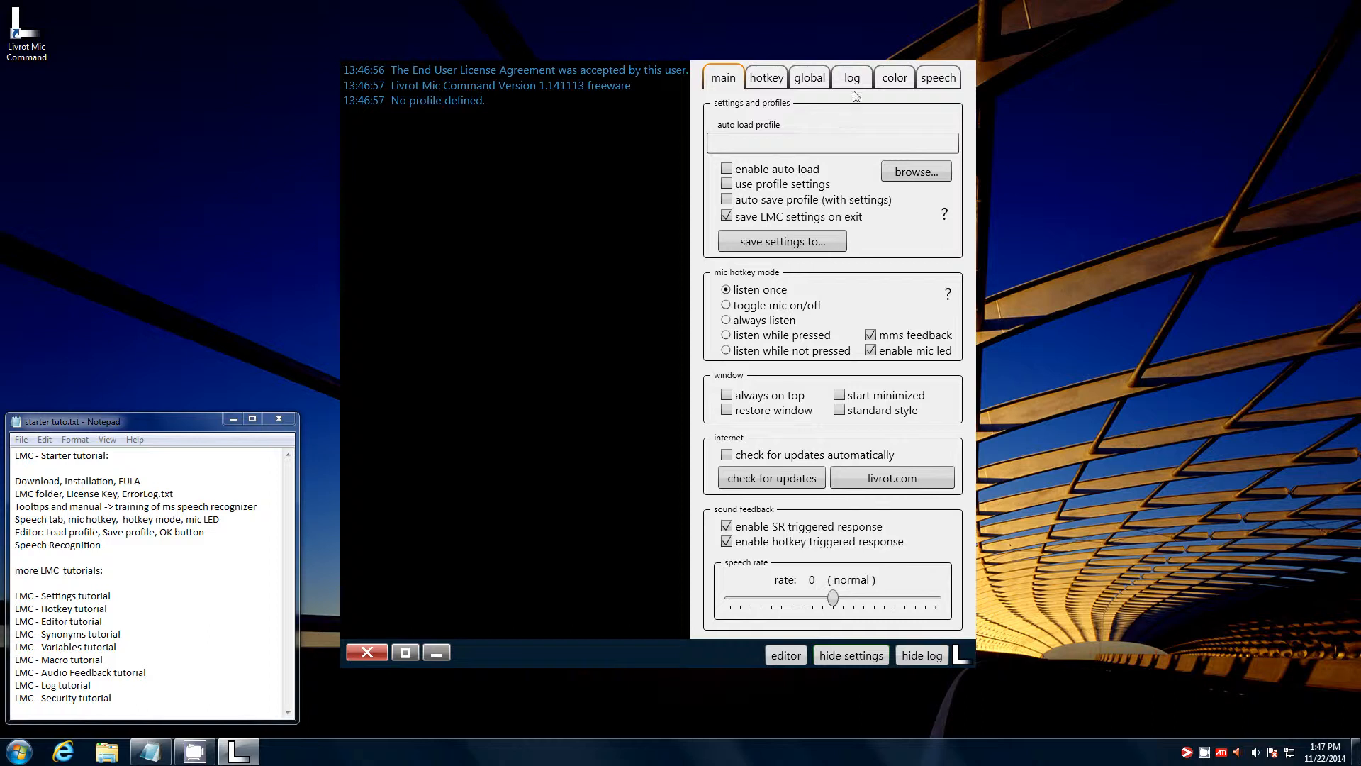
click(853, 78)
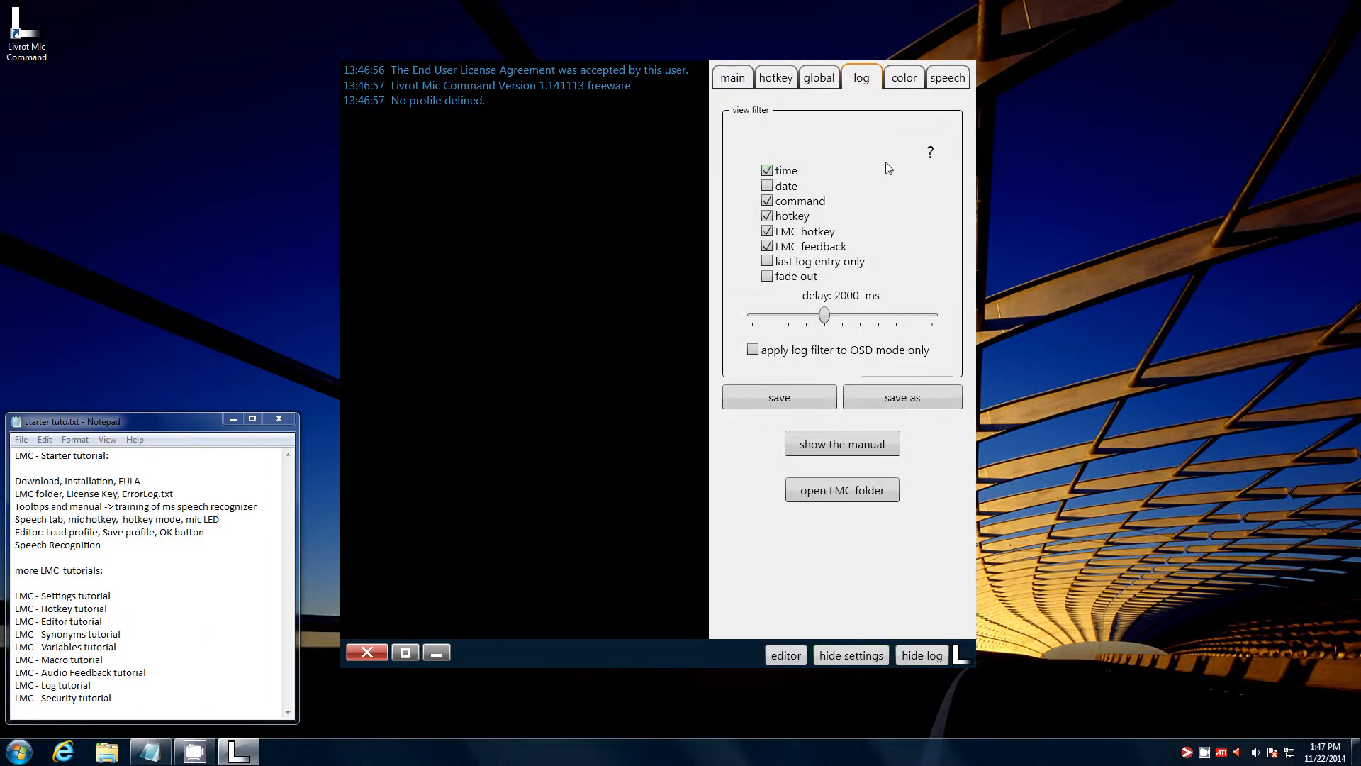
click(876, 449)
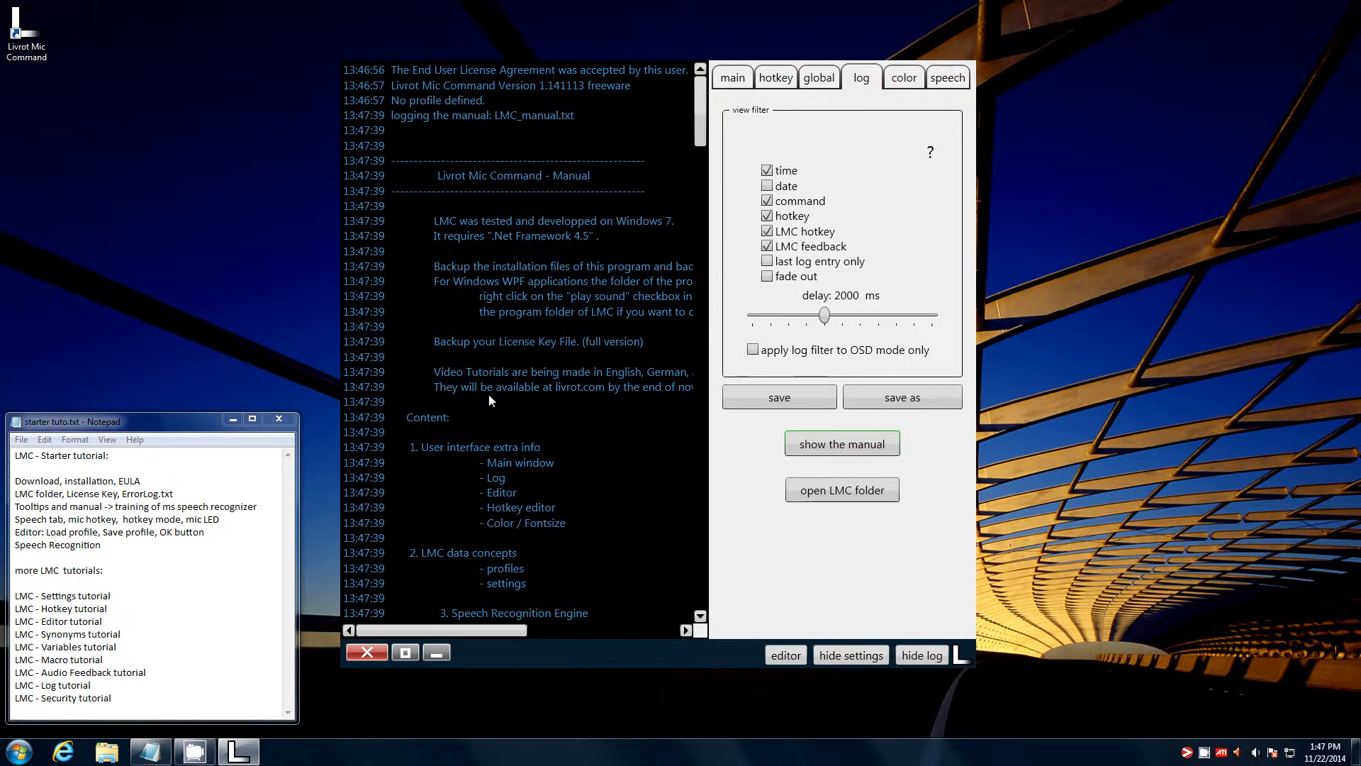
drag(974, 665, 1270, 665)
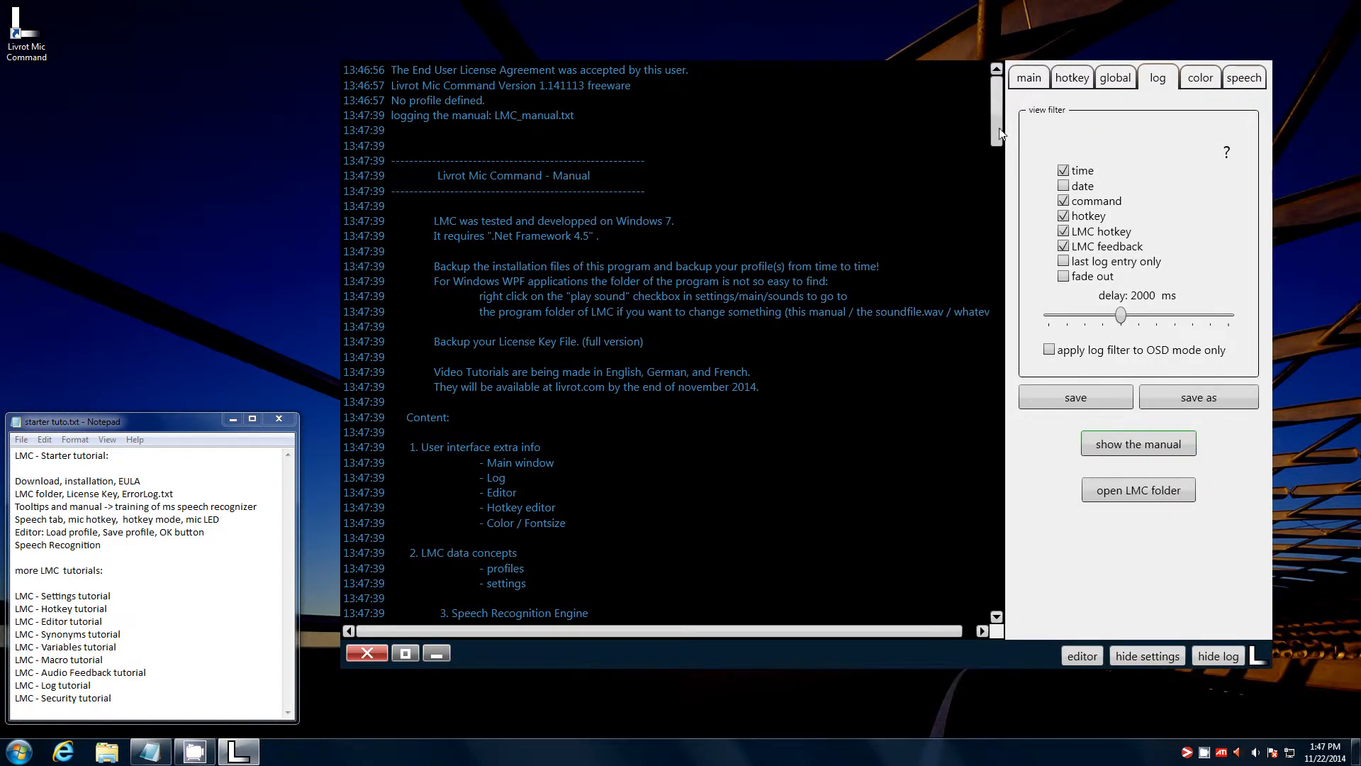
drag(1002, 133, 1059, 469)
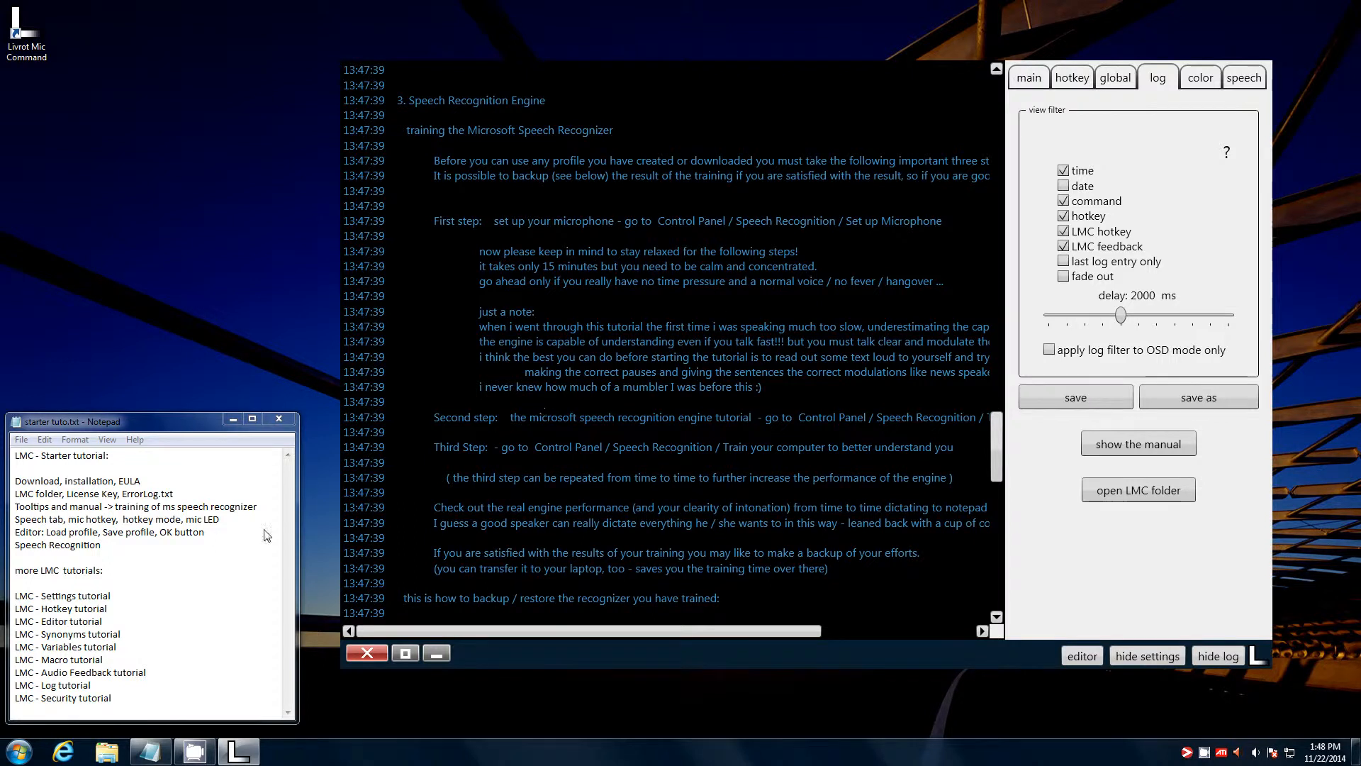
click(21, 759)
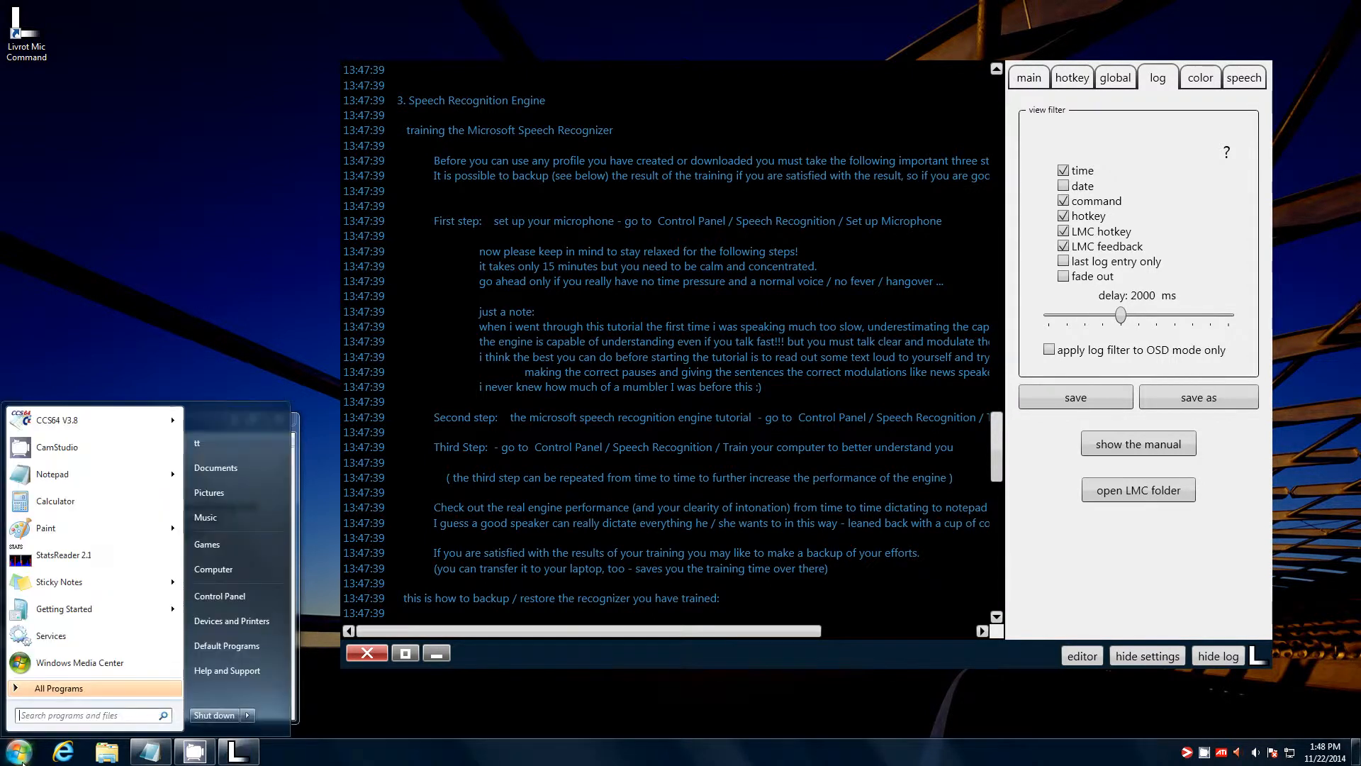
click(237, 598)
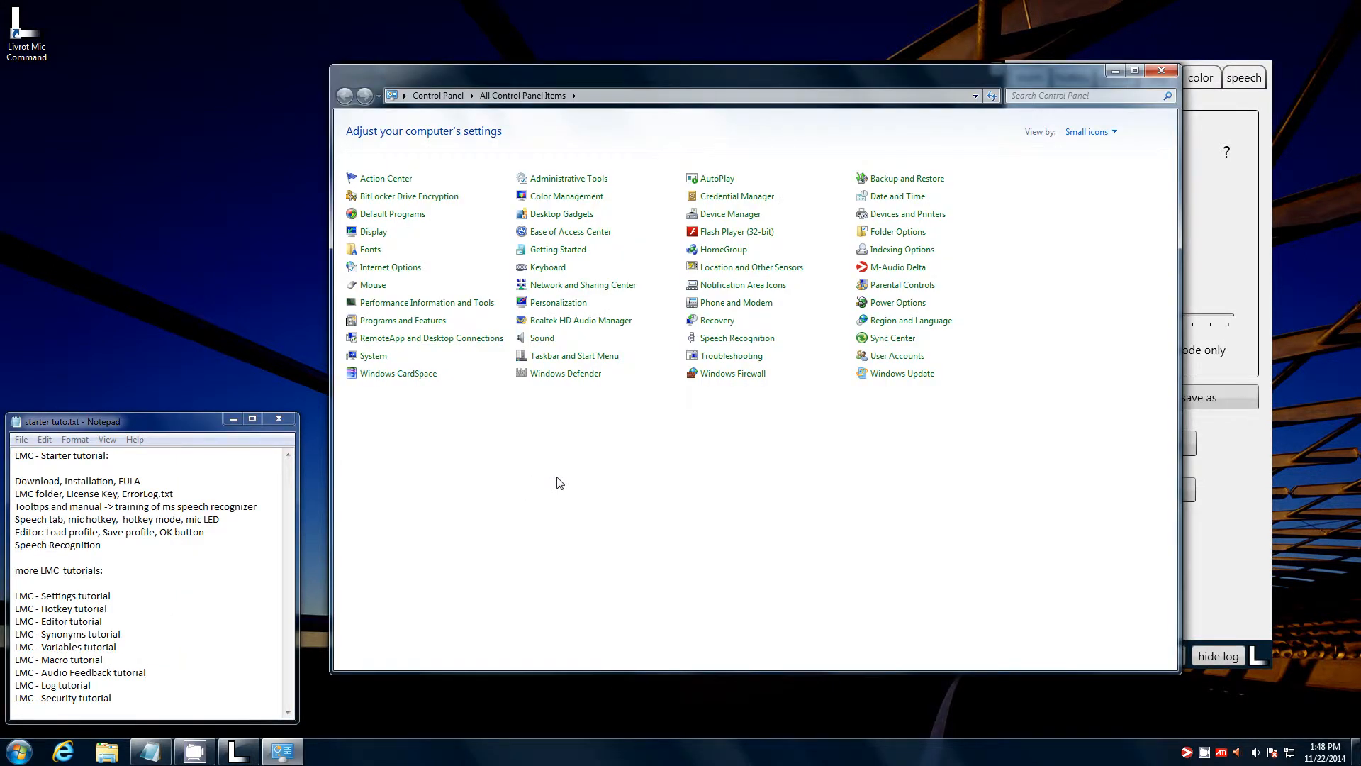
click(725, 340)
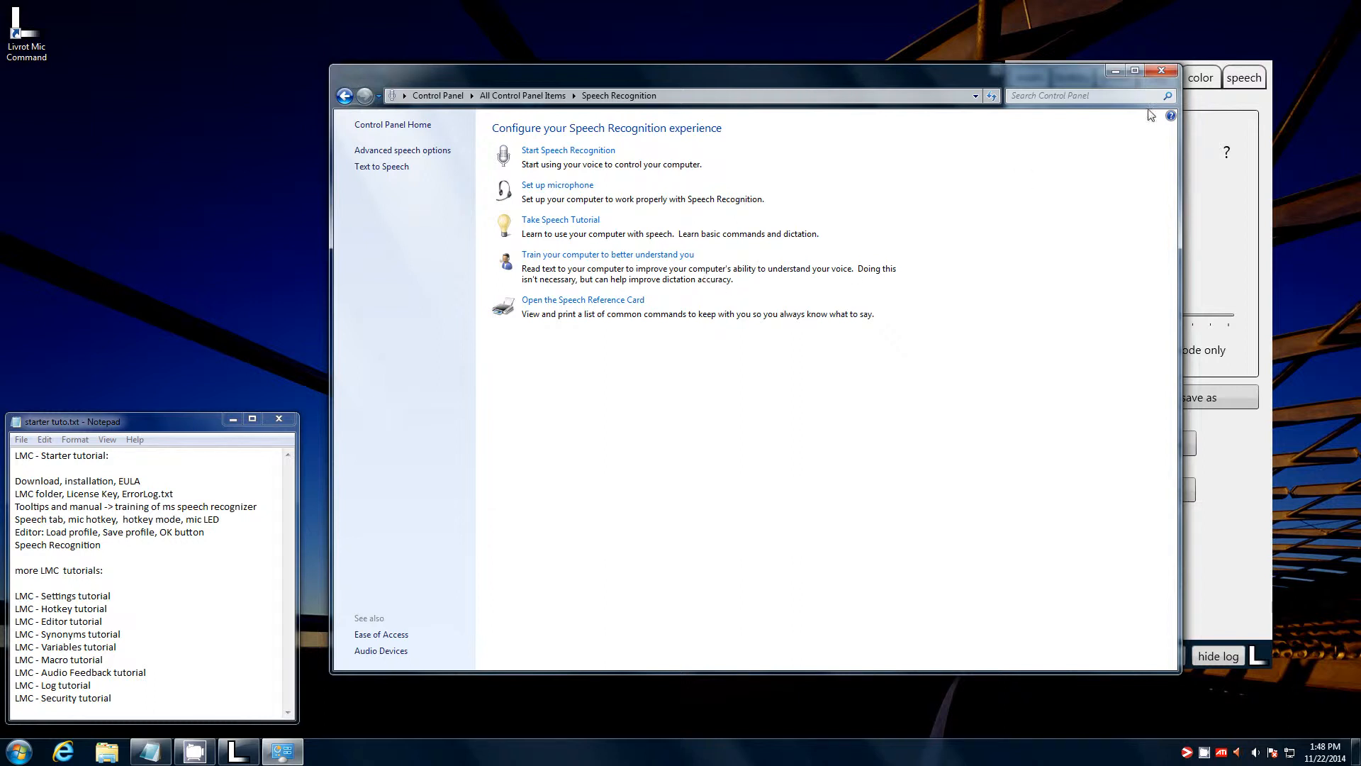
click(1163, 72)
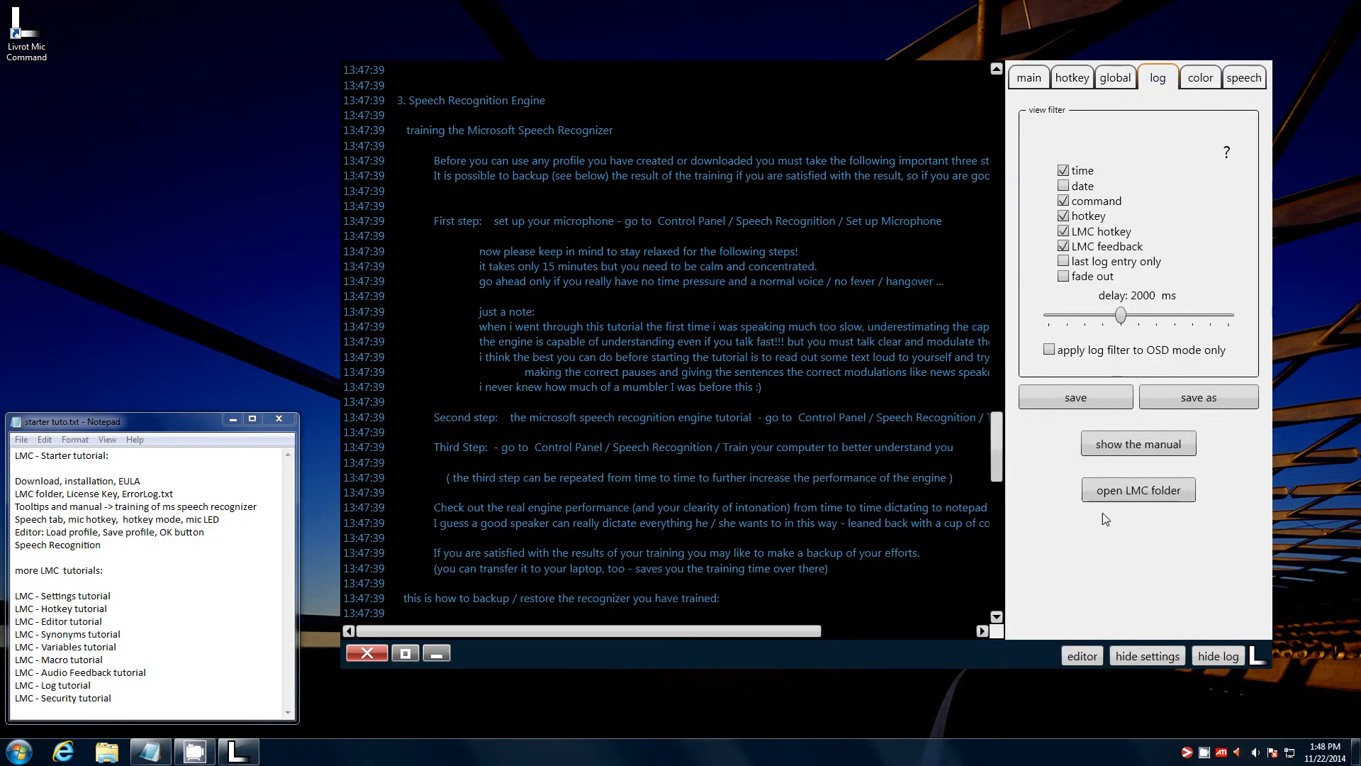
- Nudge the log display delay and open Speech Recognizer Settings listing en-US and en-GB engines
drag(994, 649, 876, 661)
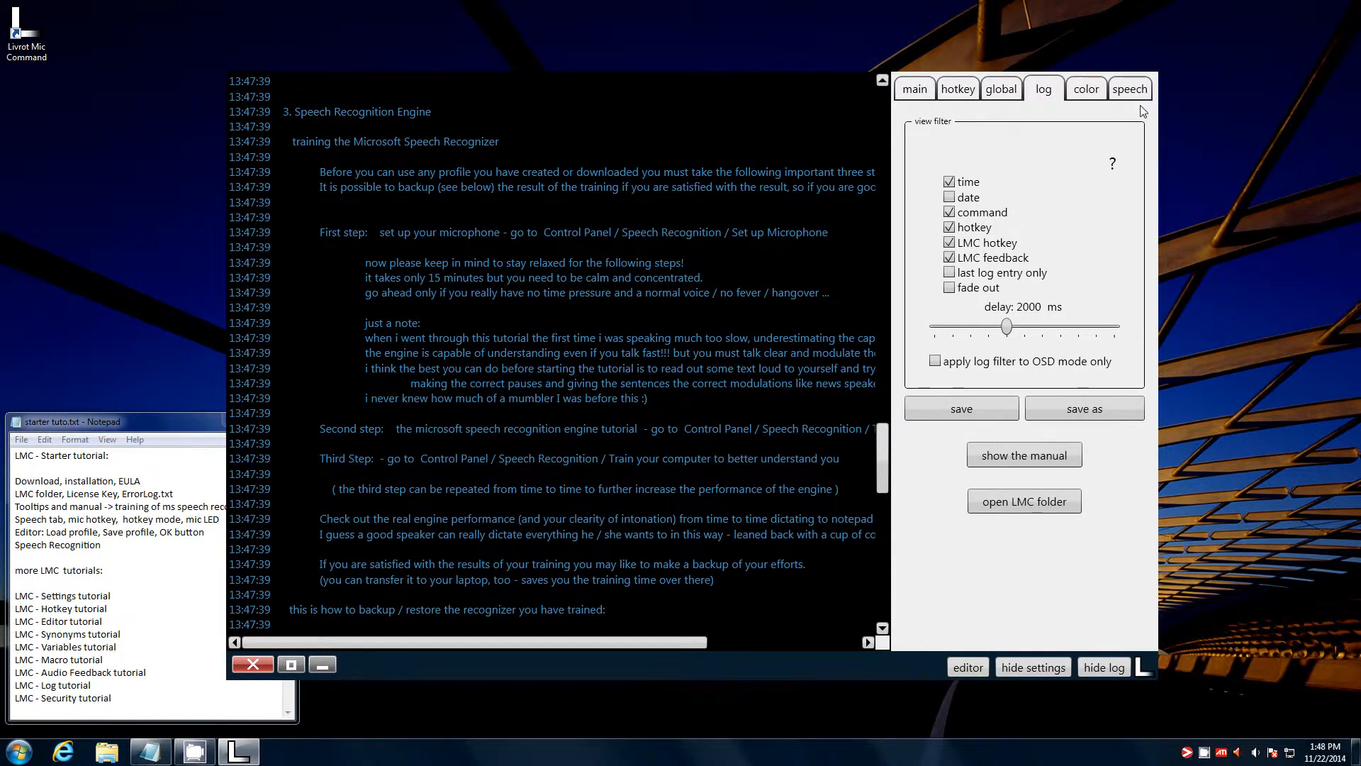
mouse_move(1112, 171)
drag(1007, 327, 1009, 331)
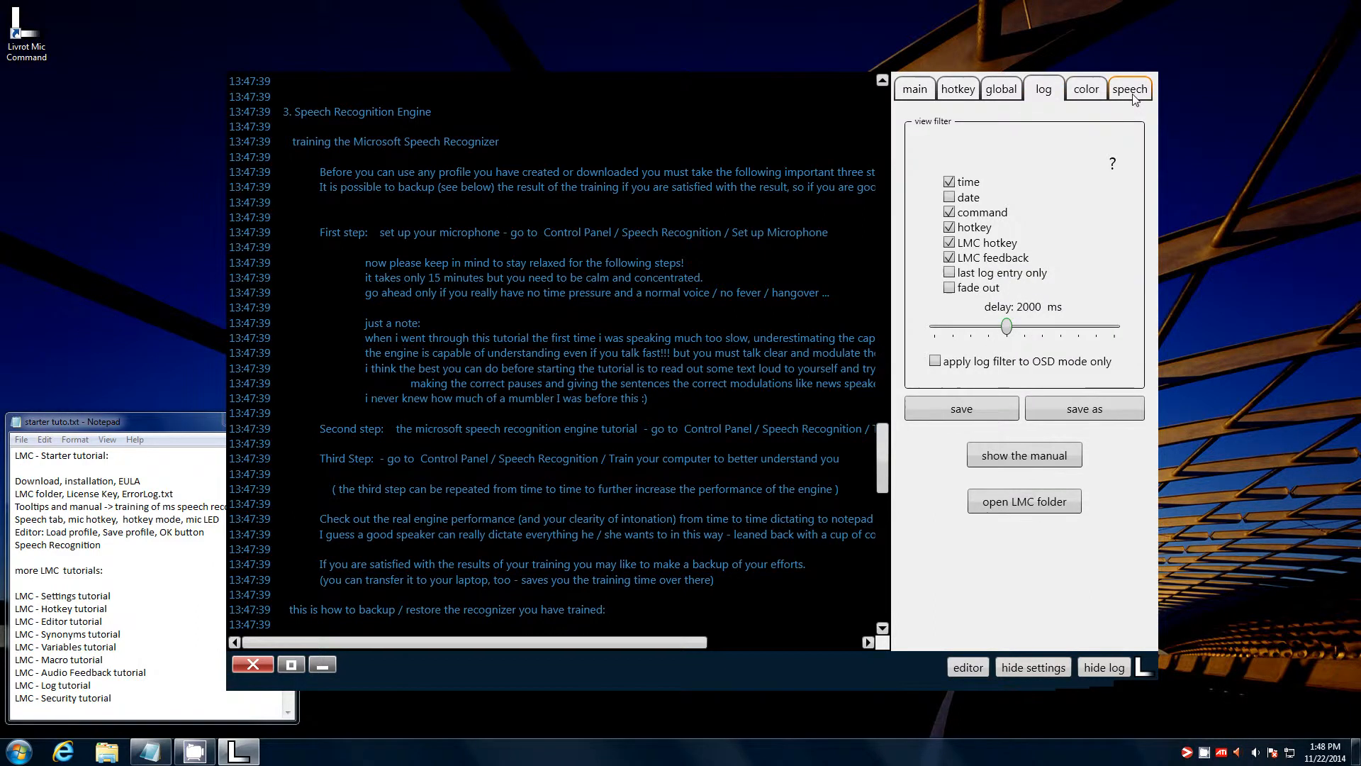
click(1131, 90)
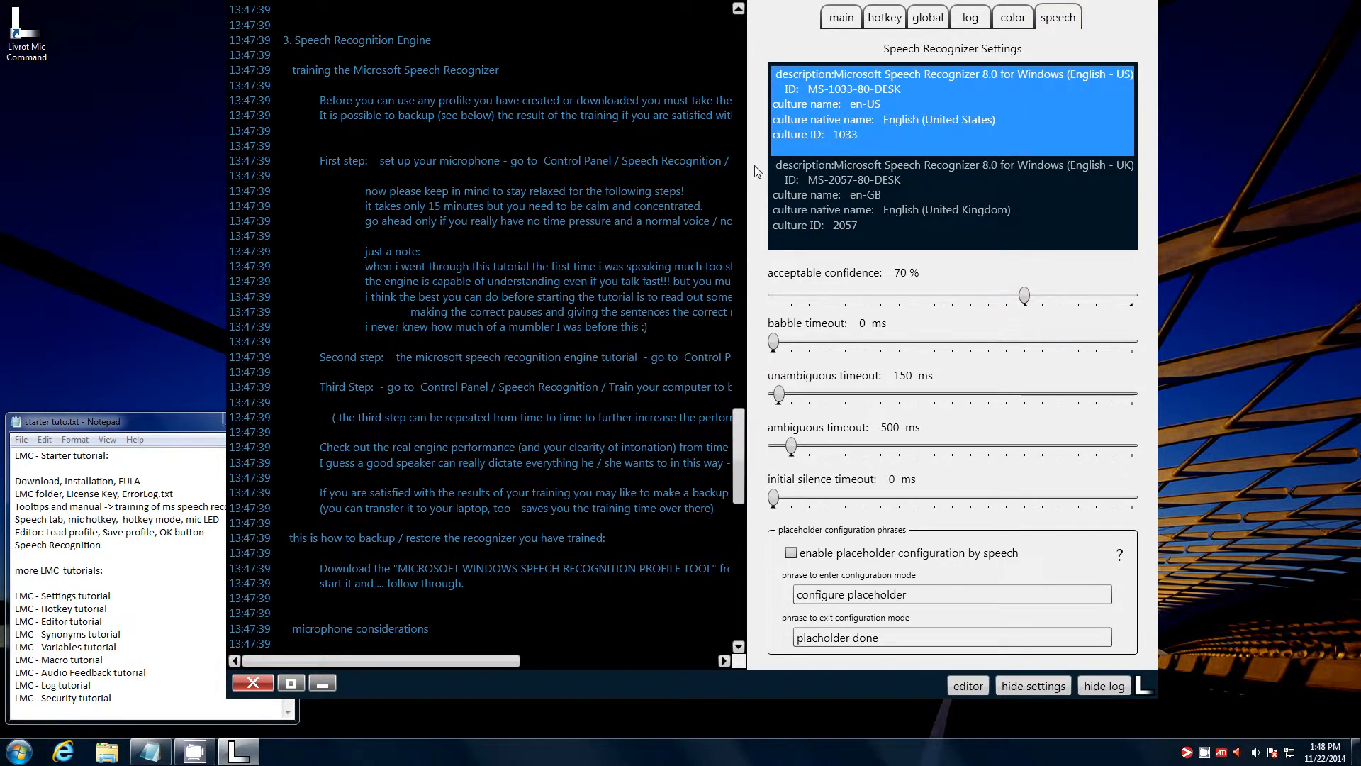
drag(761, 258, 753, 300)
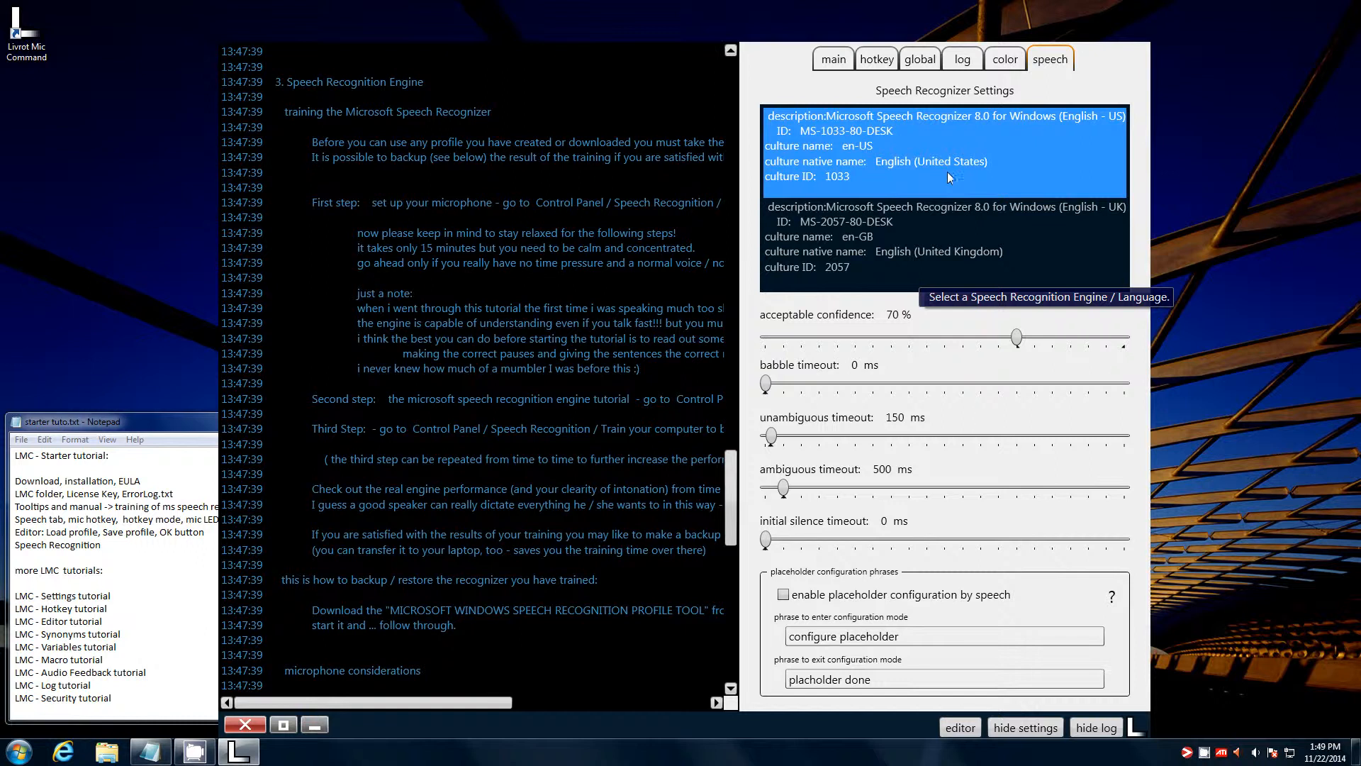
click(973, 269)
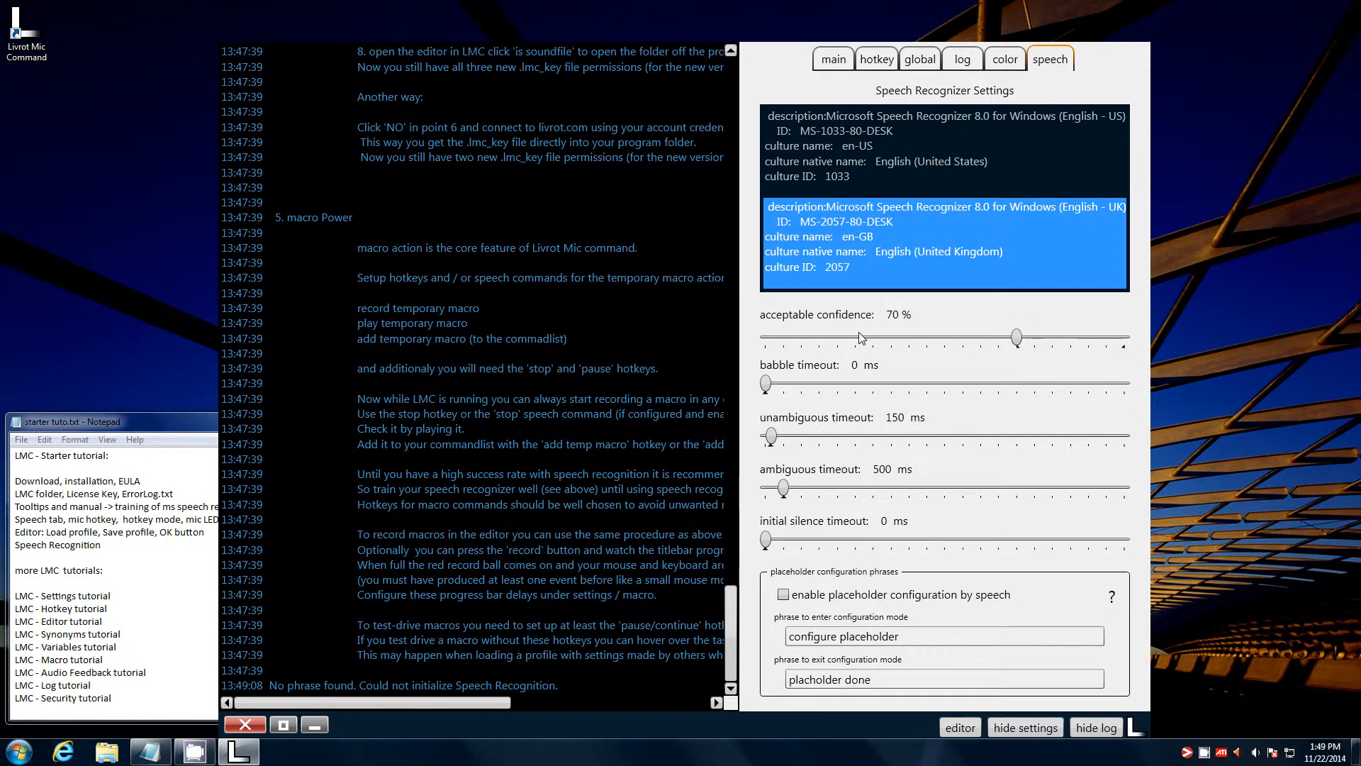
mouse_move(858, 333)
mouse_move(1018, 339)
mouse_down()
mouse_move(1094, 343)
mouse_move(1018, 341)
mouse_up()
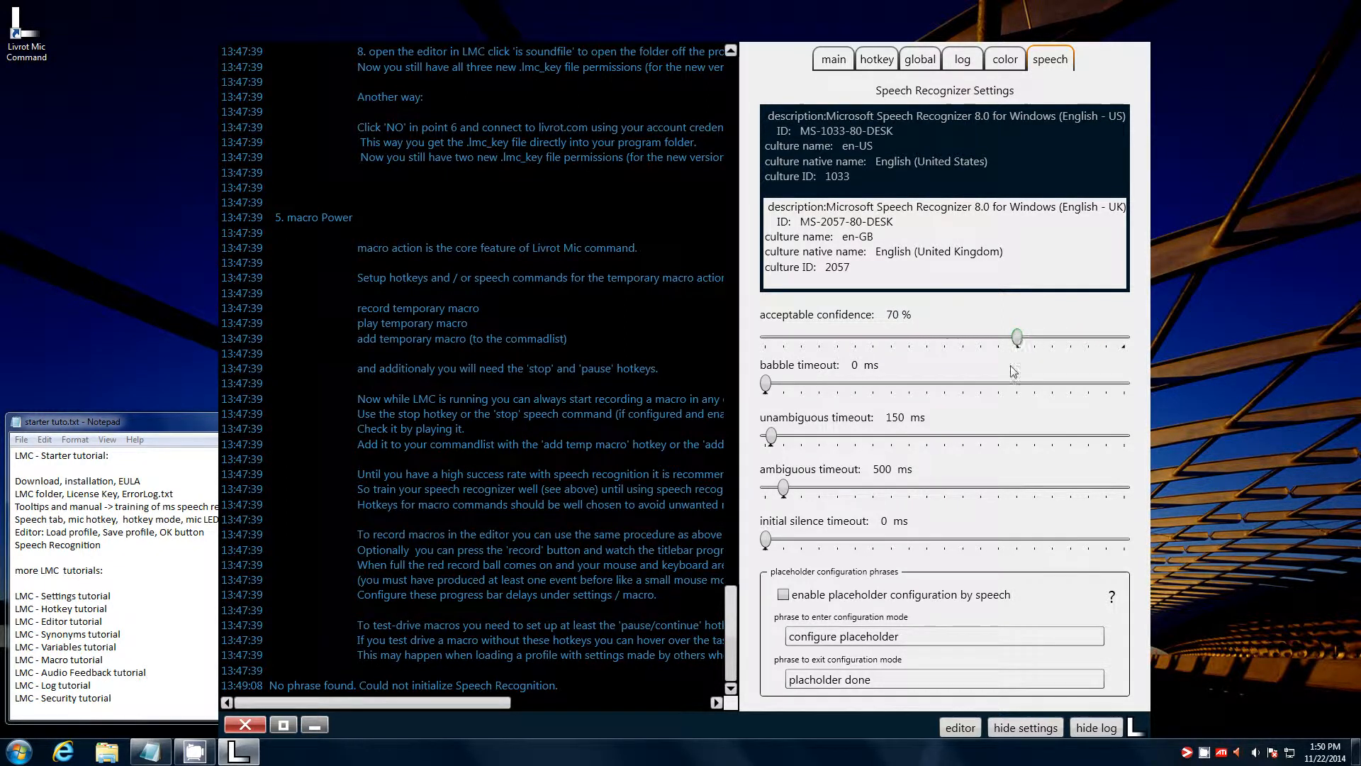
drag(885, 728, 981, 696)
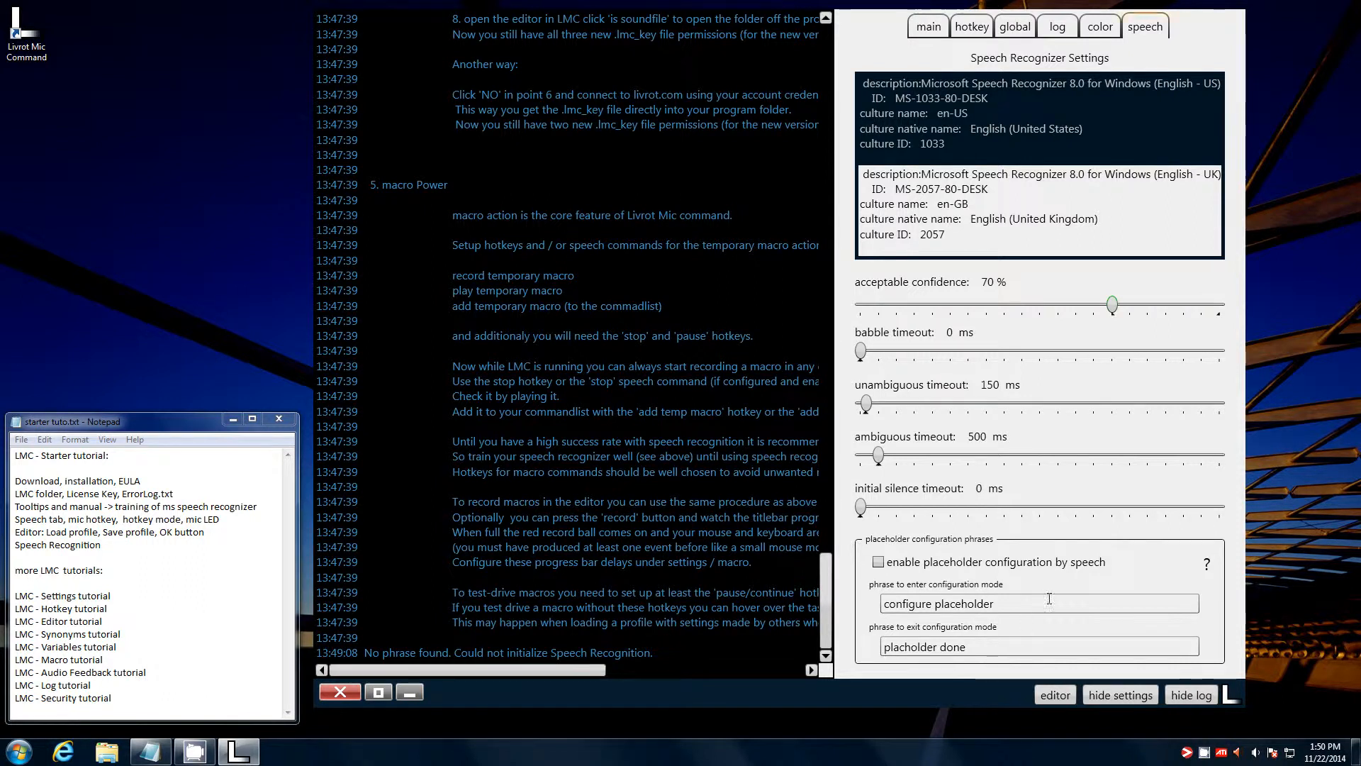
- Switch back to the English (United States) recognizer, hide settings, and resize and reposition the log window
click(1004, 119)
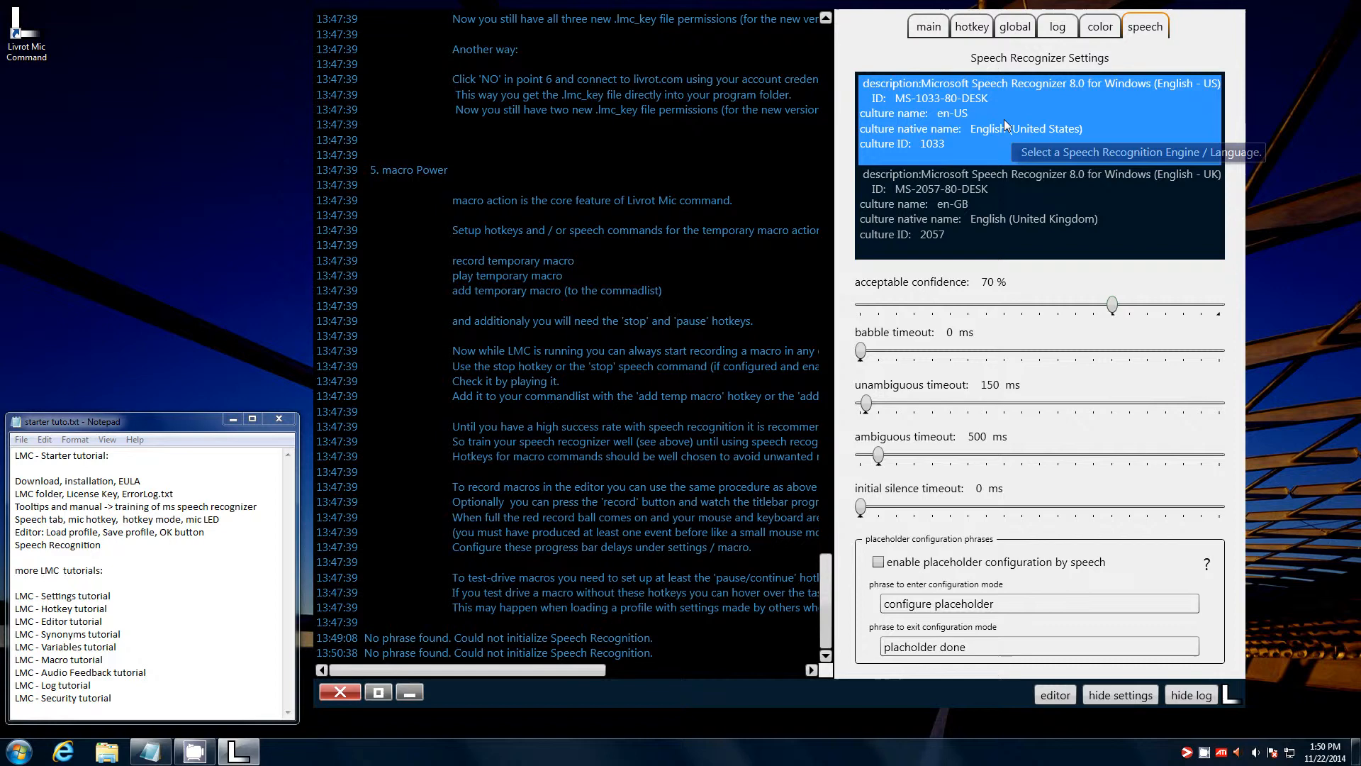
click(1137, 700)
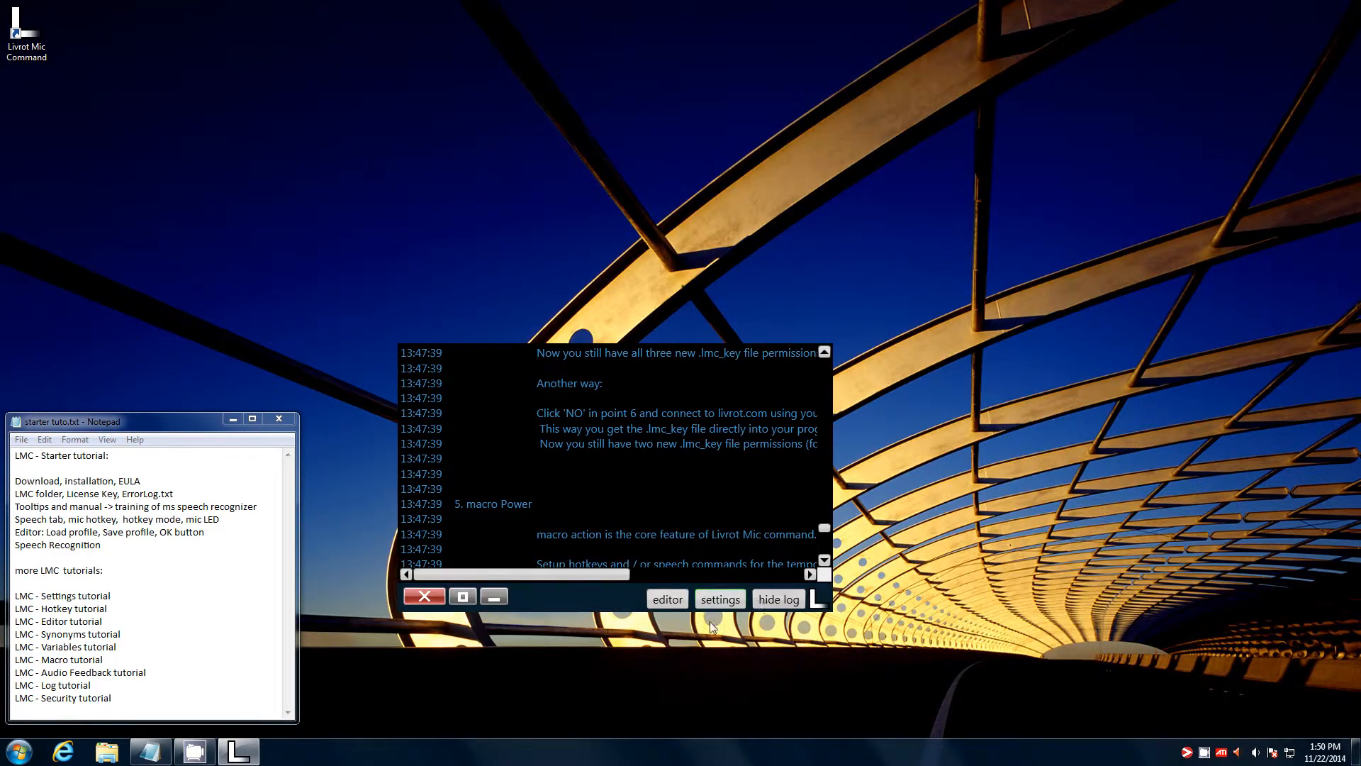
double_click(619, 597)
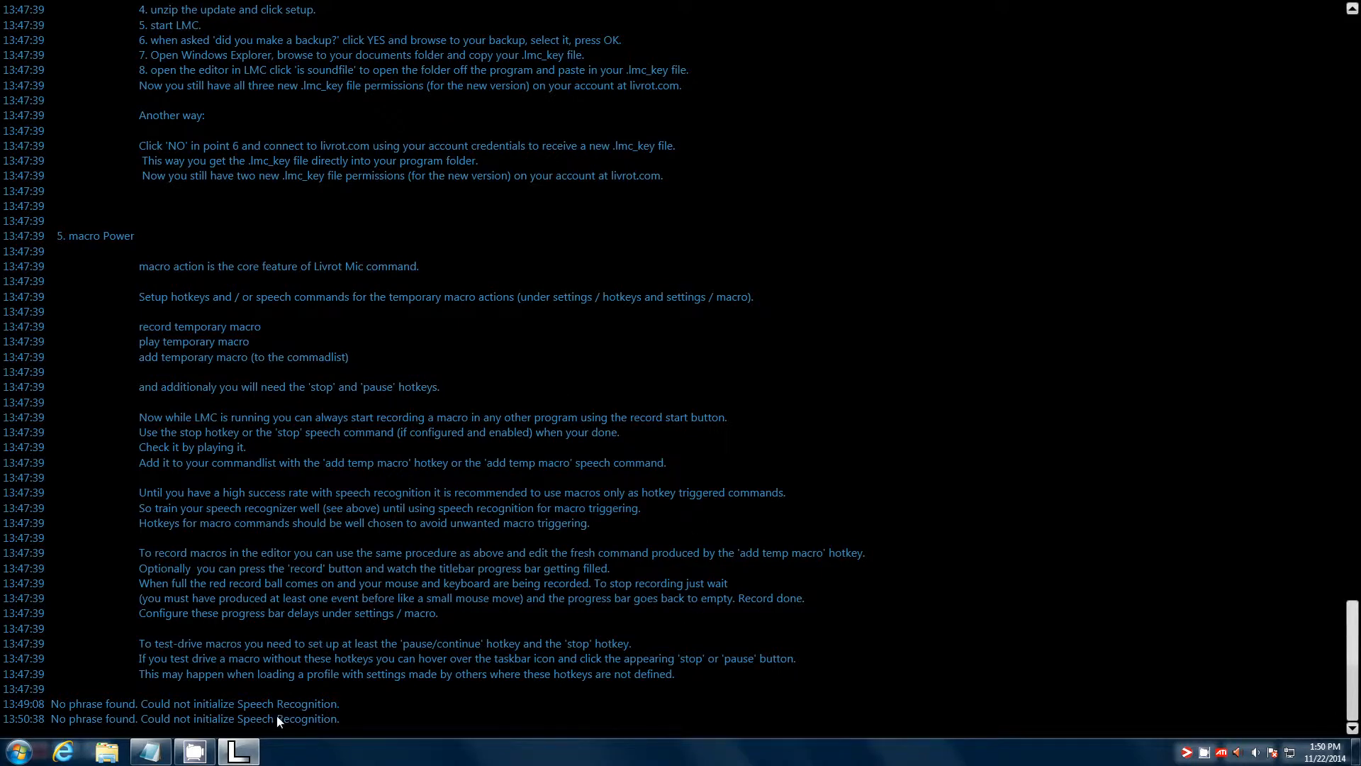
click(249, 752)
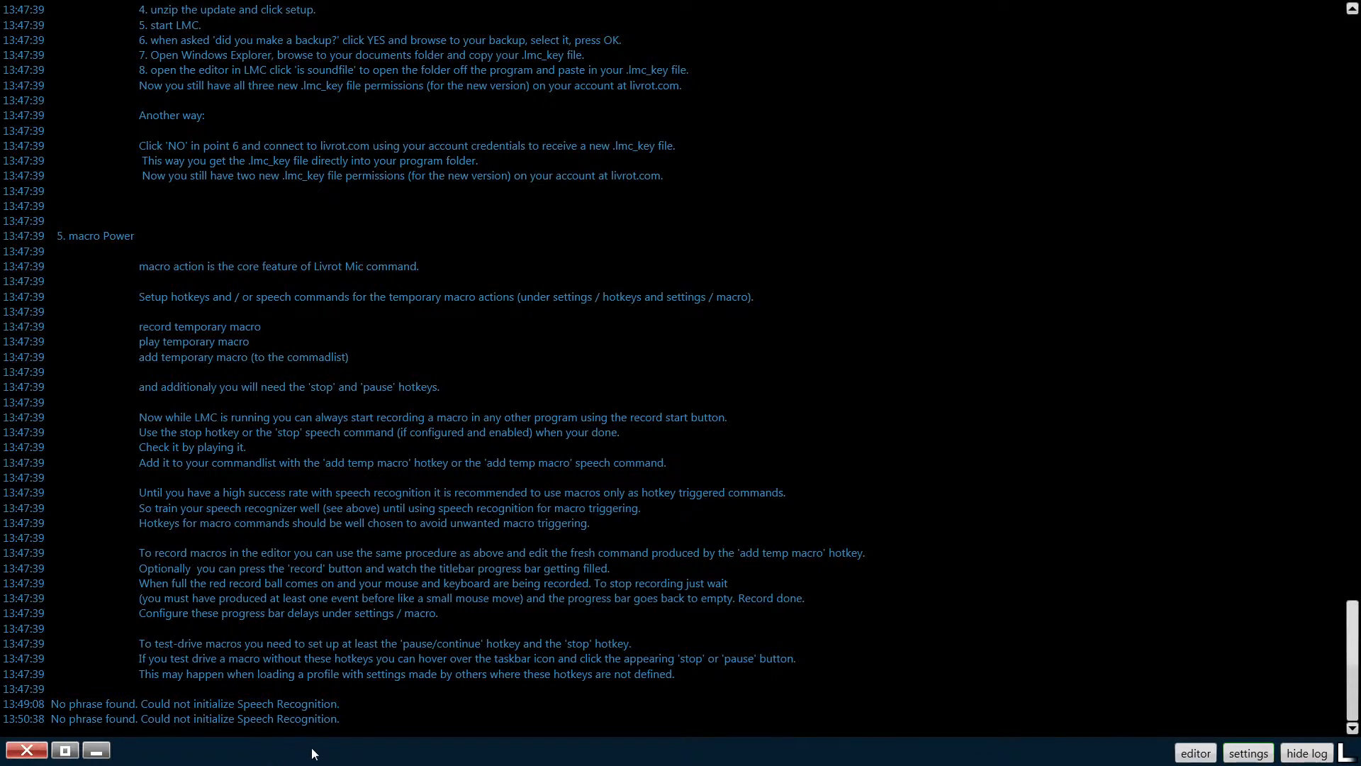
double_click(545, 750)
drag(581, 601, 588, 249)
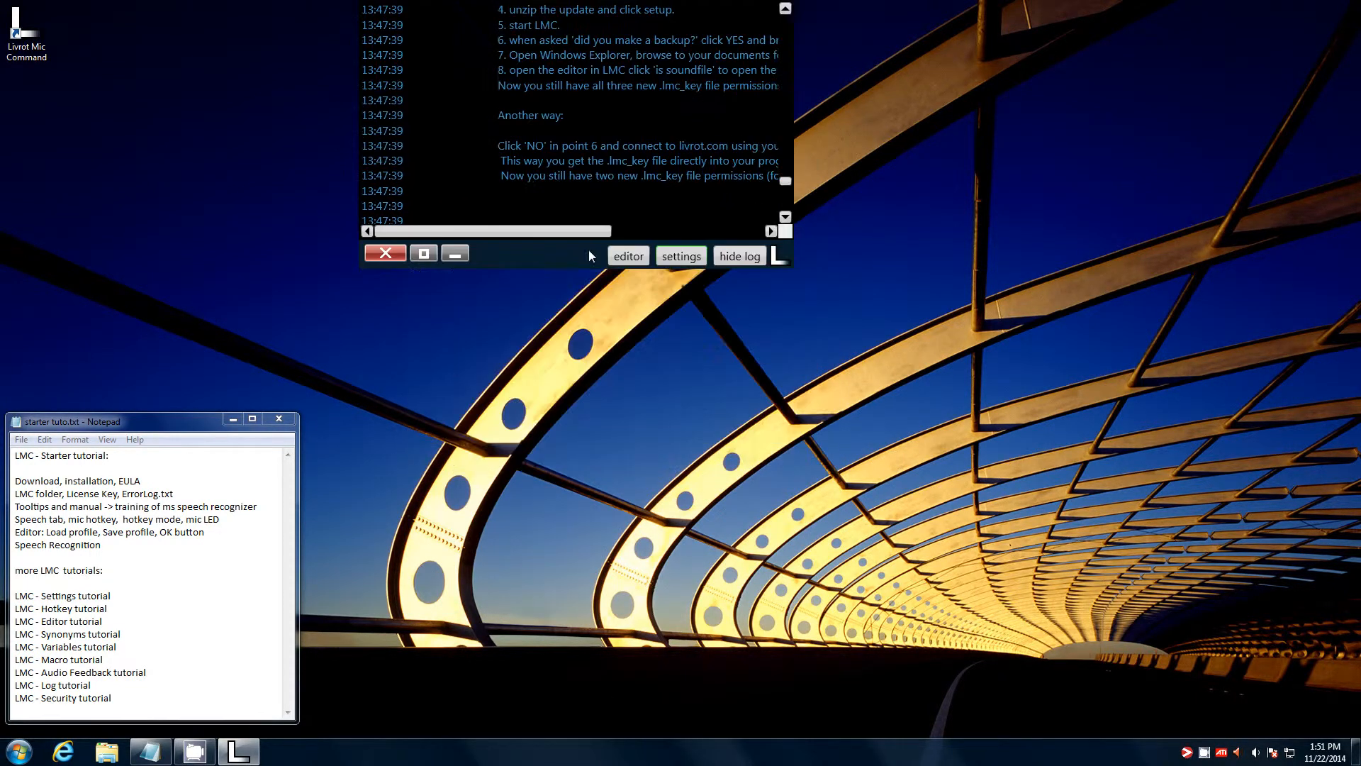
drag(792, 267, 1069, 602)
drag(786, 579, 841, 636)
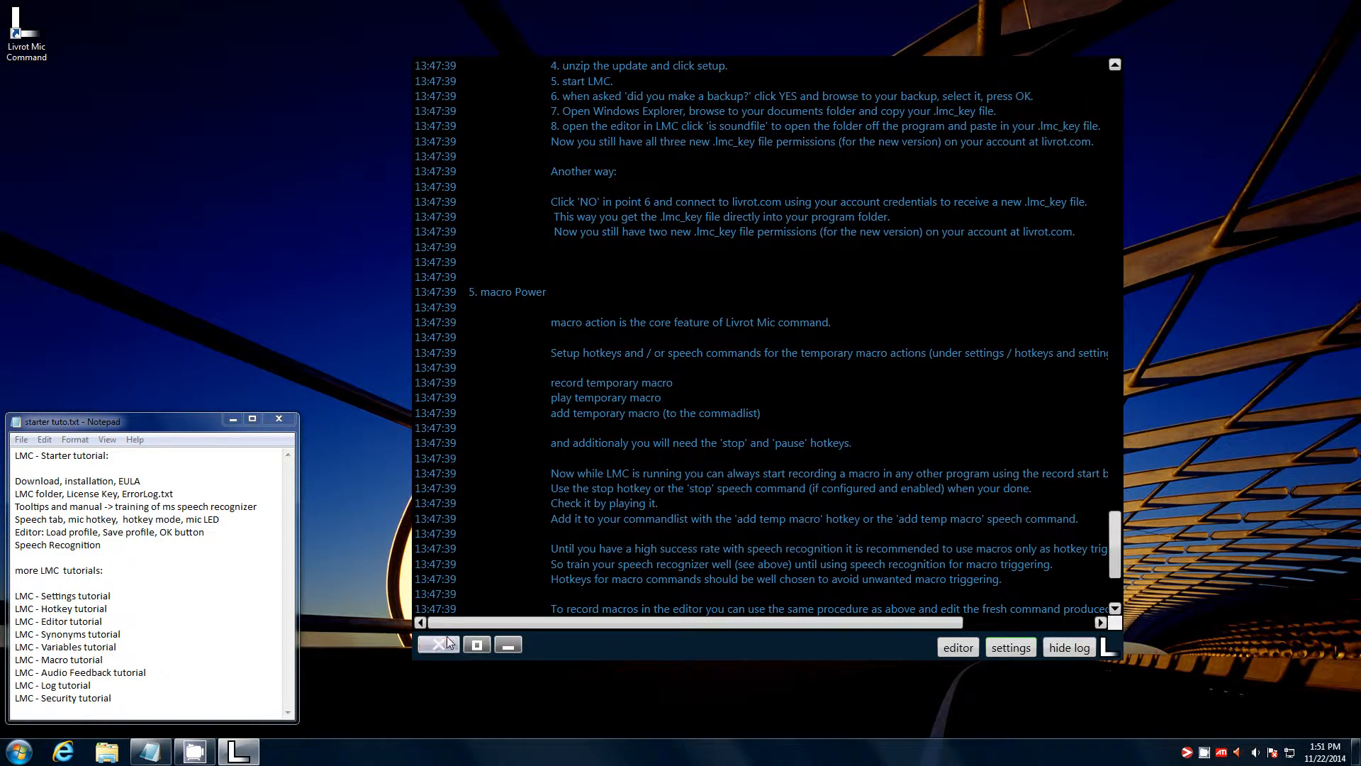
- Close Livrot Mic Command and relaunch it from its desktop shortcut
click(447, 638)
click(31, 50)
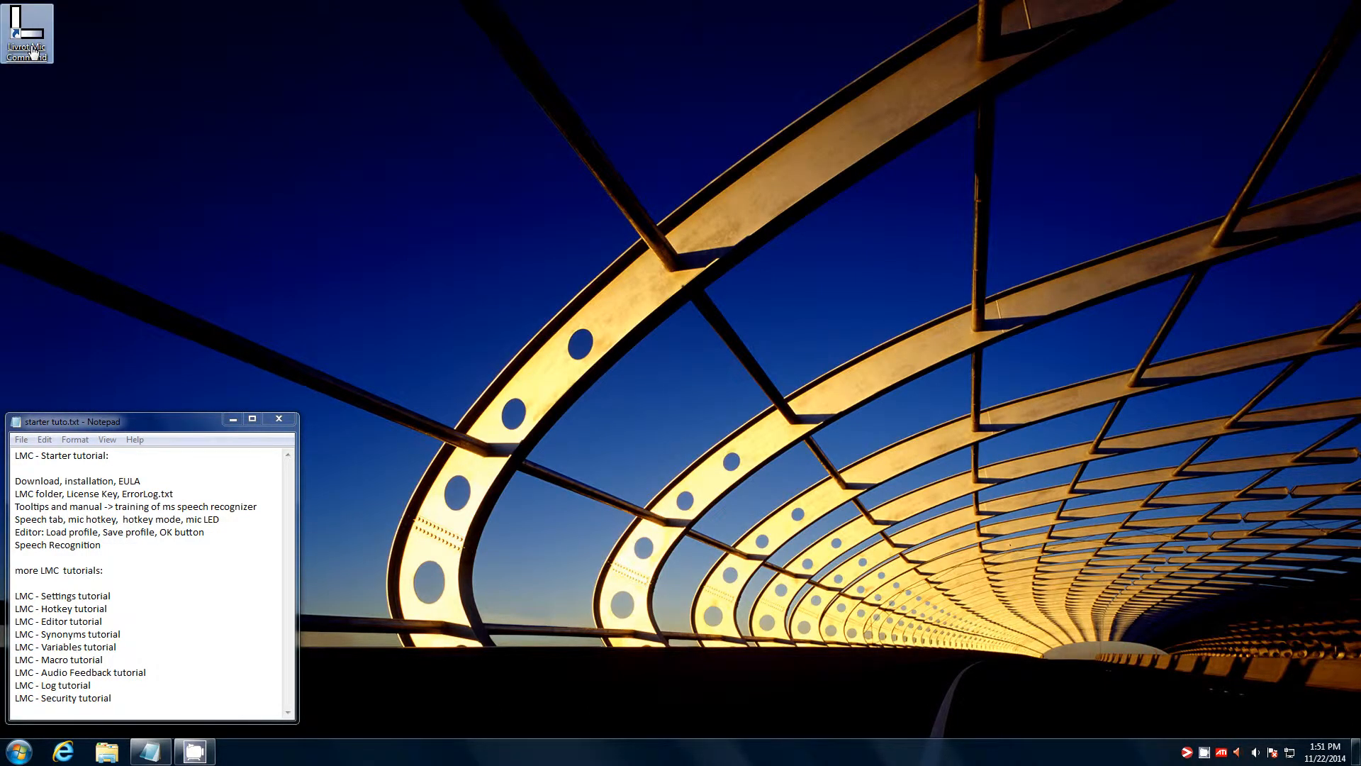
double_click(32, 49)
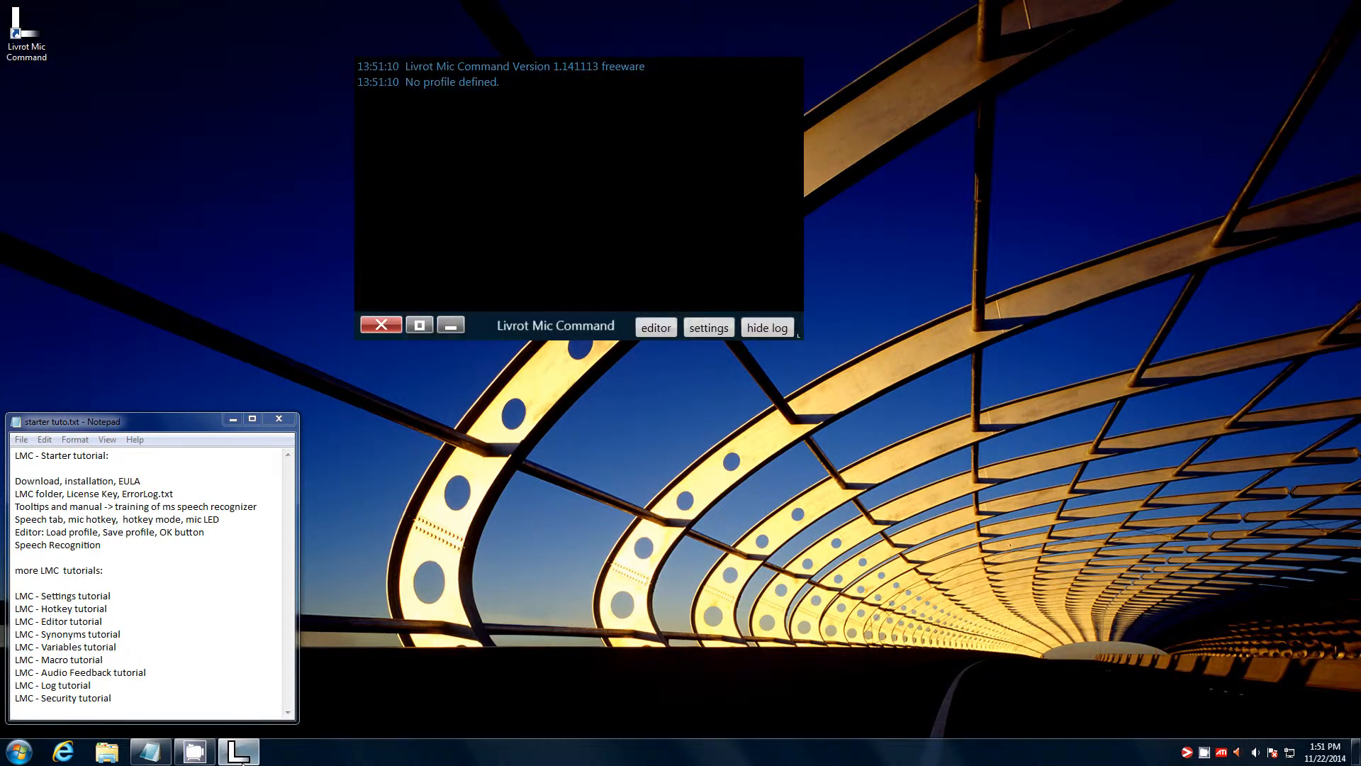
drag(529, 321, 569, 422)
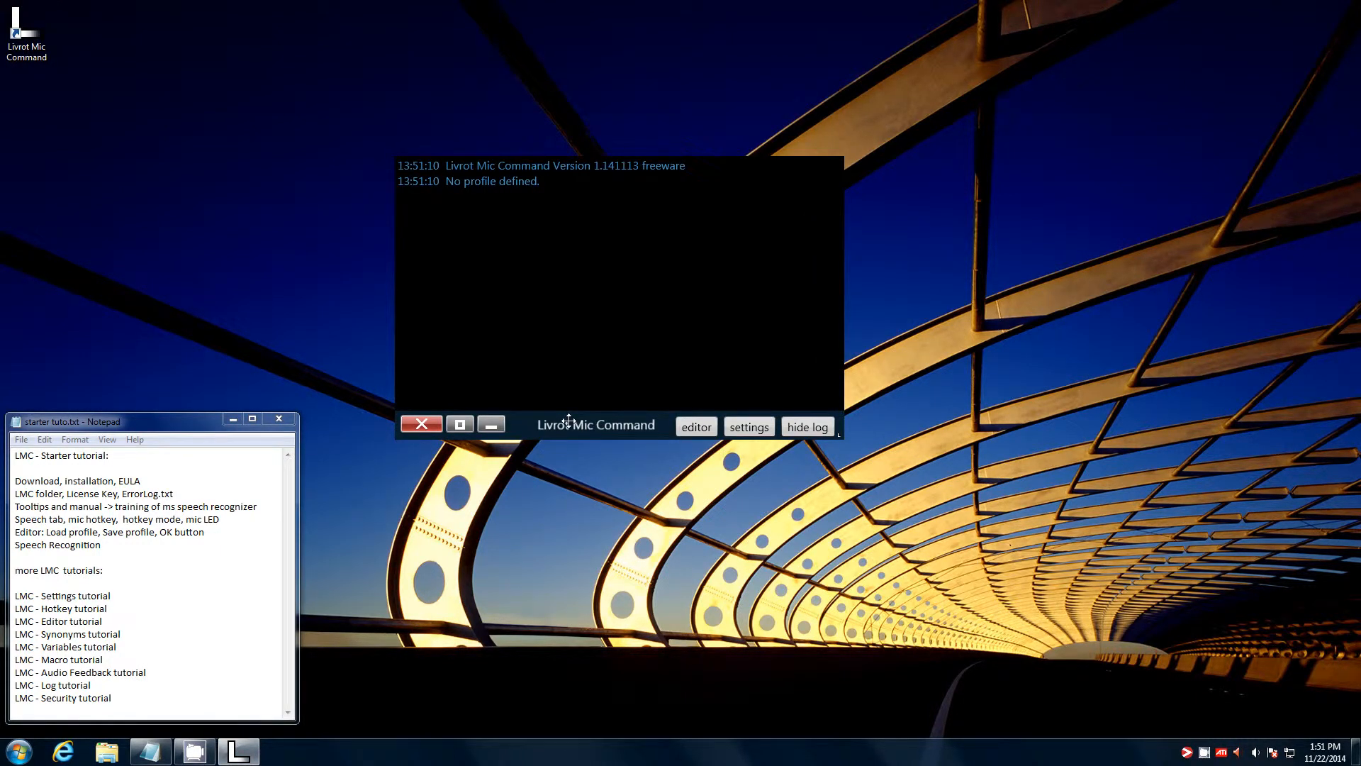
- Register F5 as the microphone hotkey in the settings, then go back to the main settings page
click(747, 426)
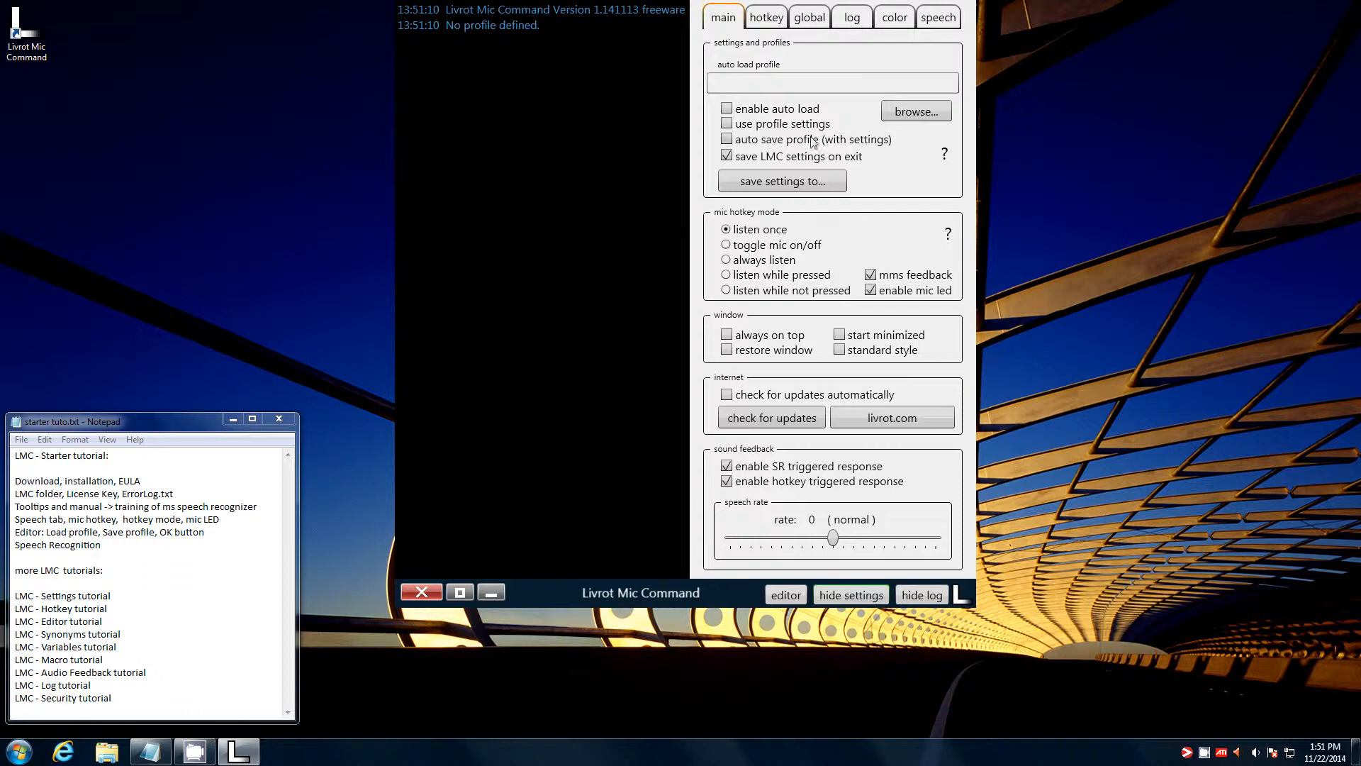
click(780, 22)
click(759, 44)
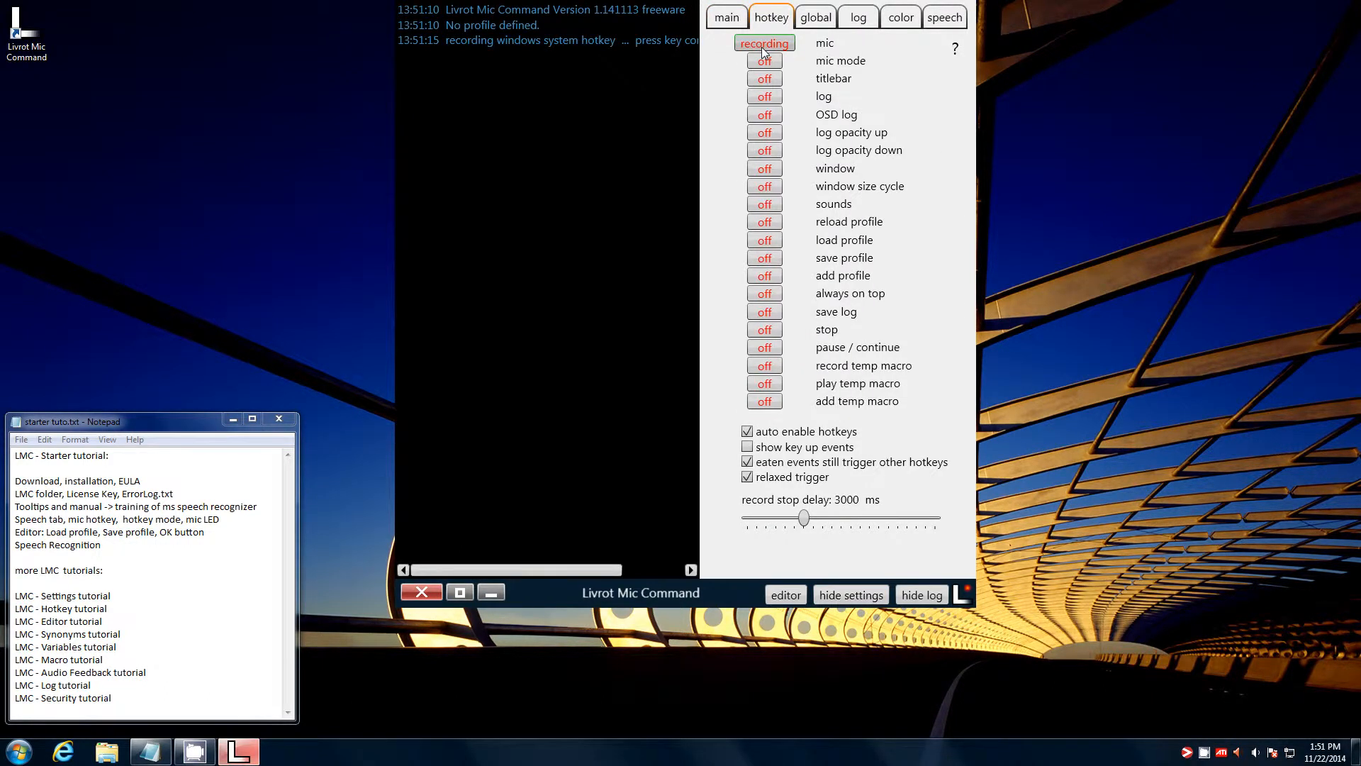
key(F5)
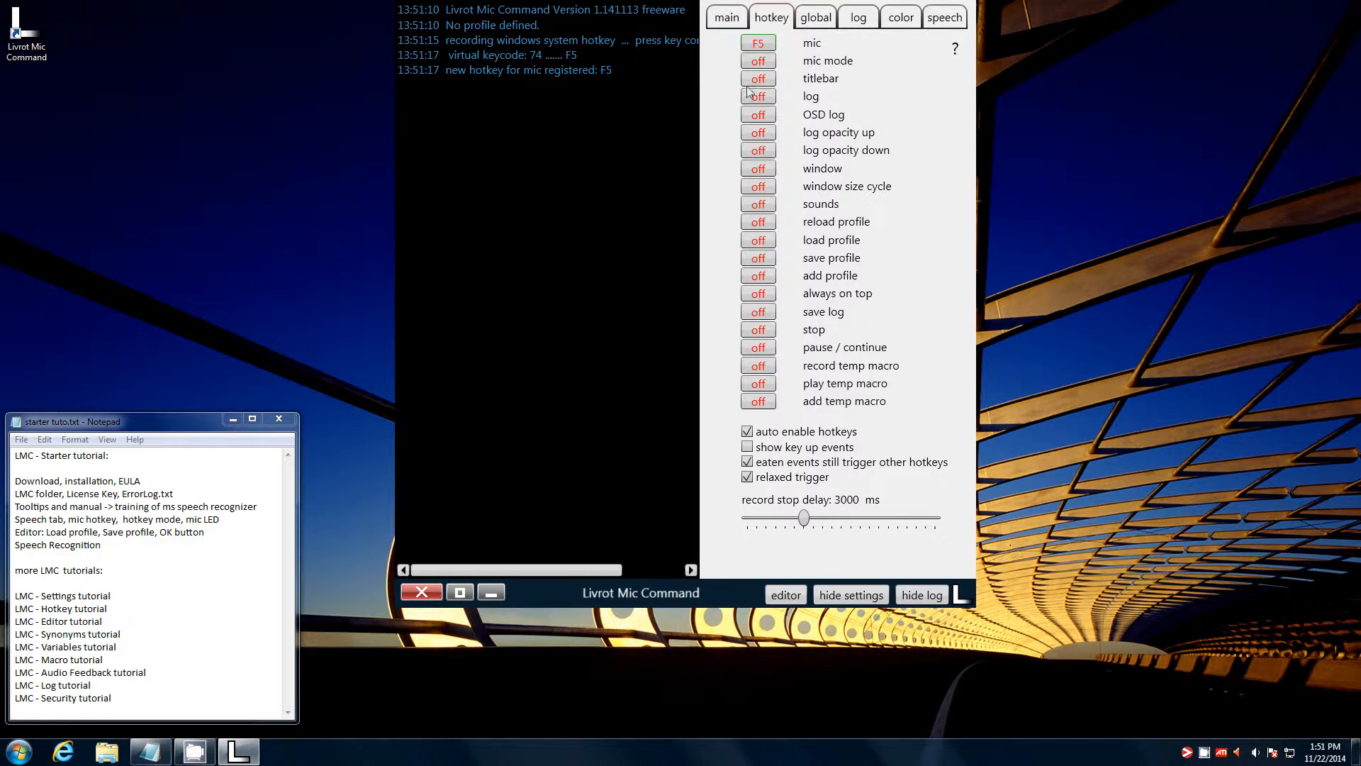
click(735, 26)
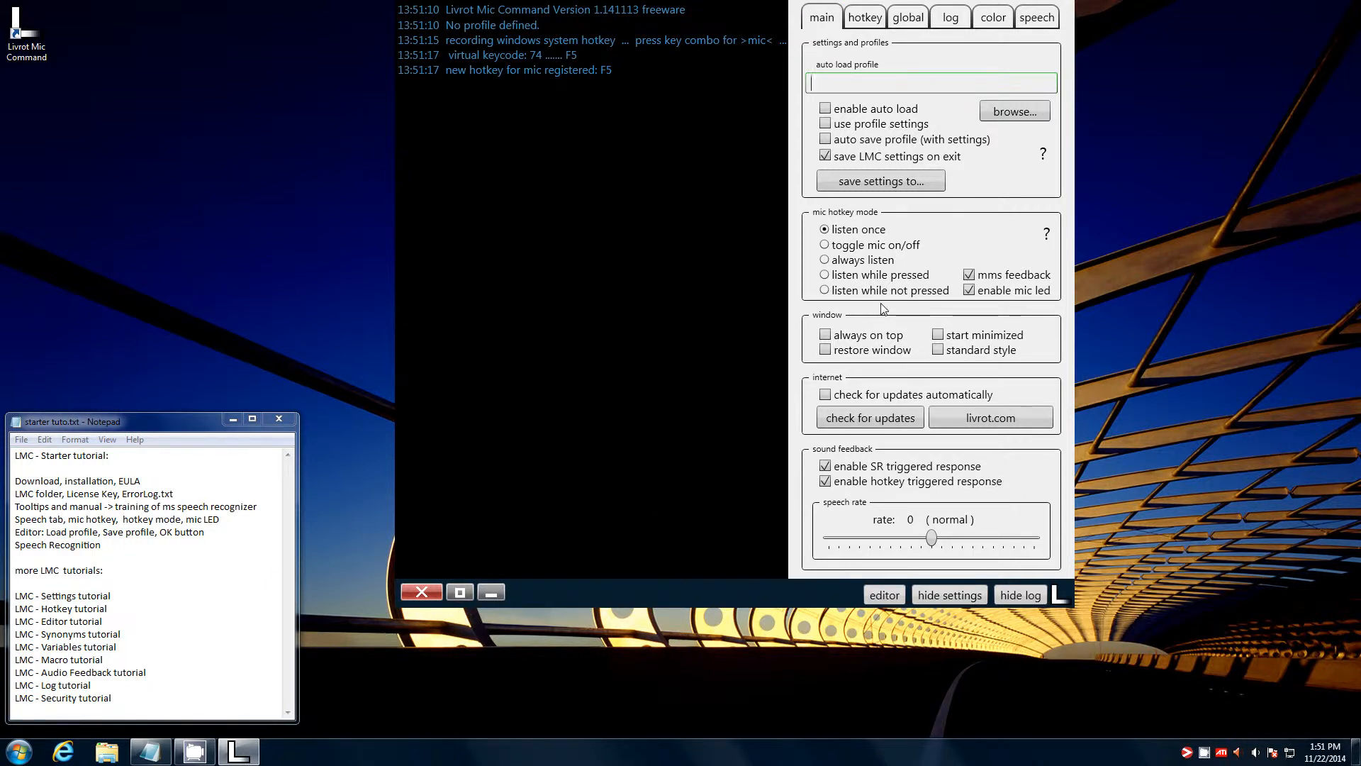
click(841, 243)
click(849, 261)
click(851, 277)
click(849, 291)
click(854, 232)
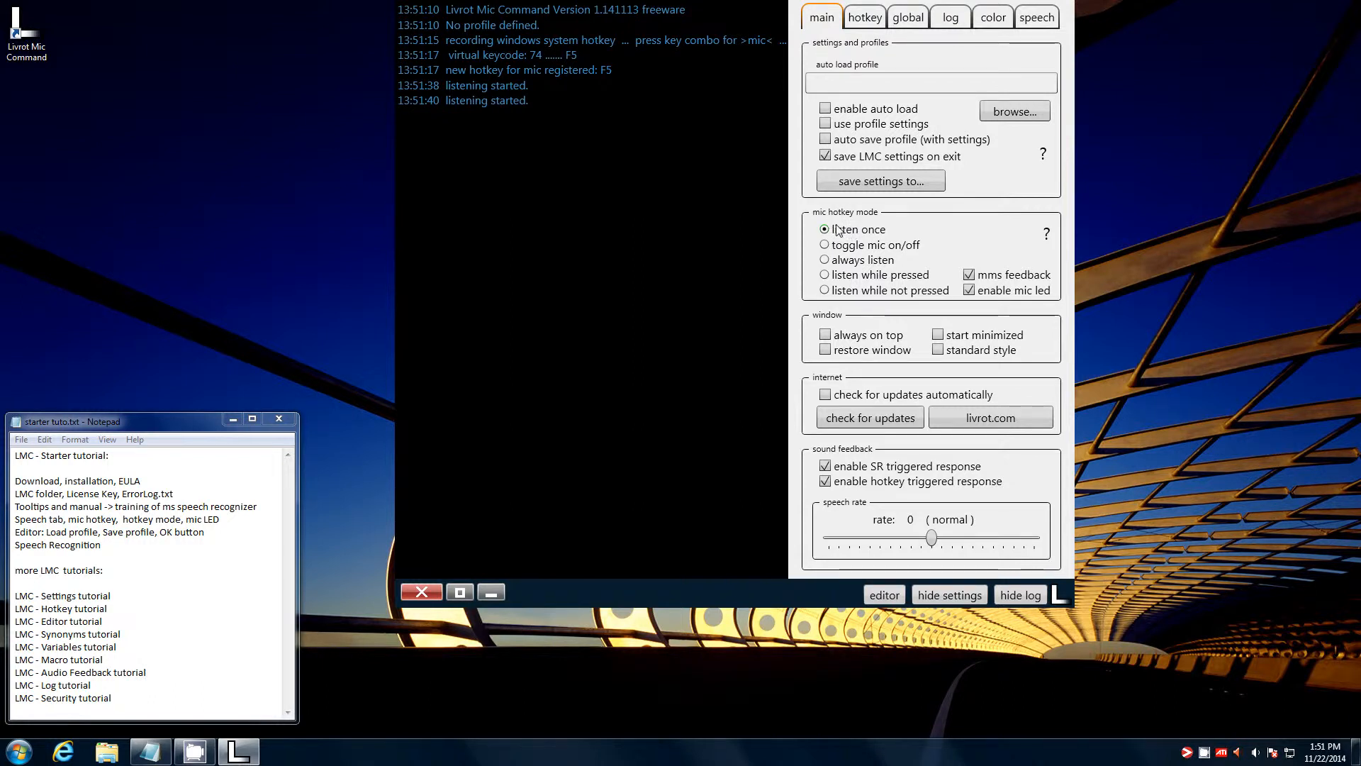
mouse_move(839, 233)
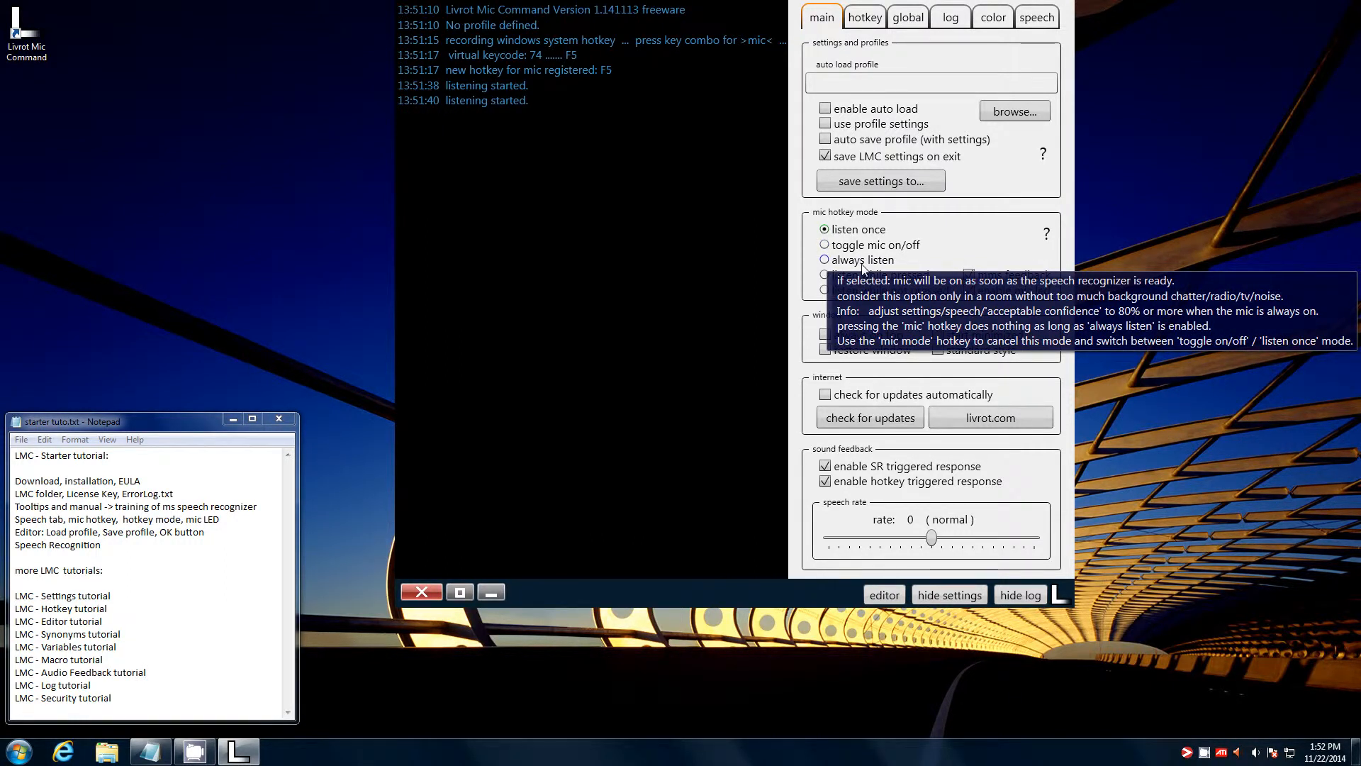
mouse_move(831, 277)
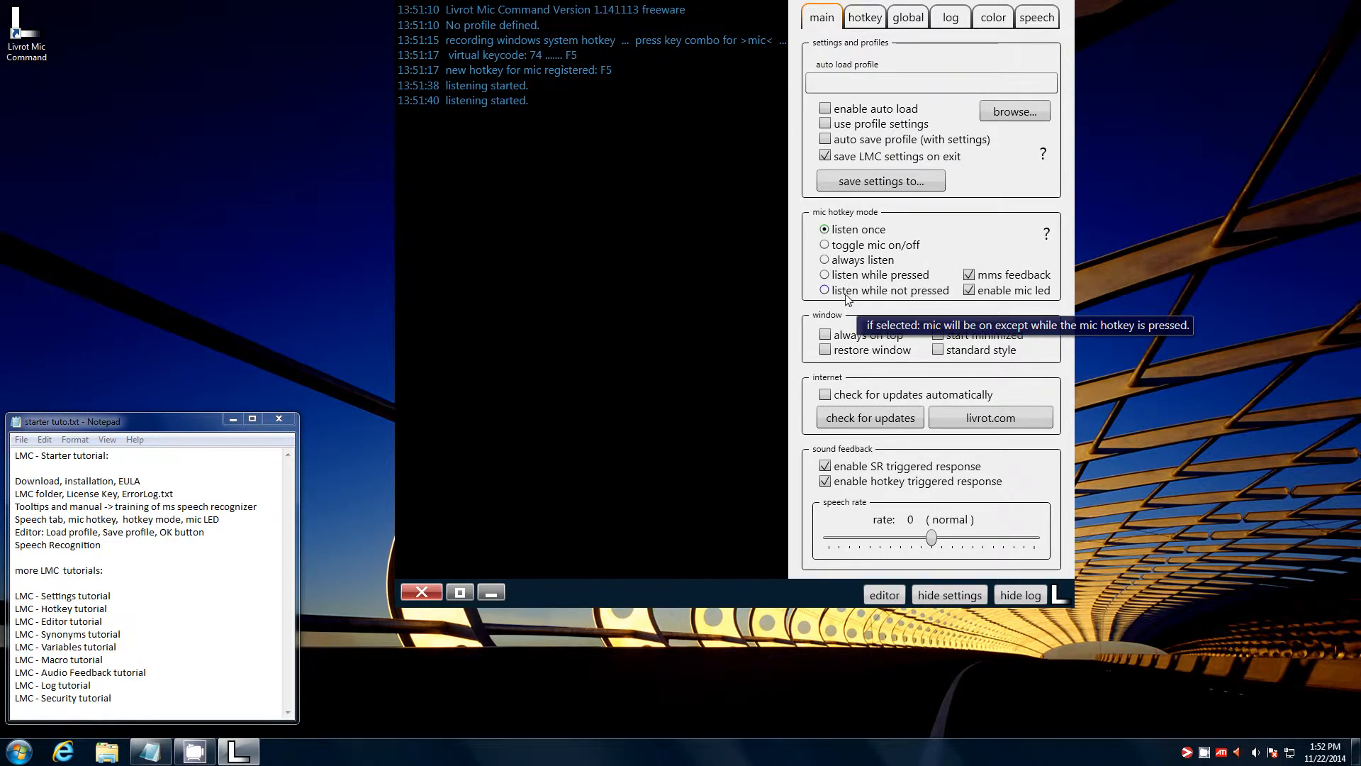
click(849, 296)
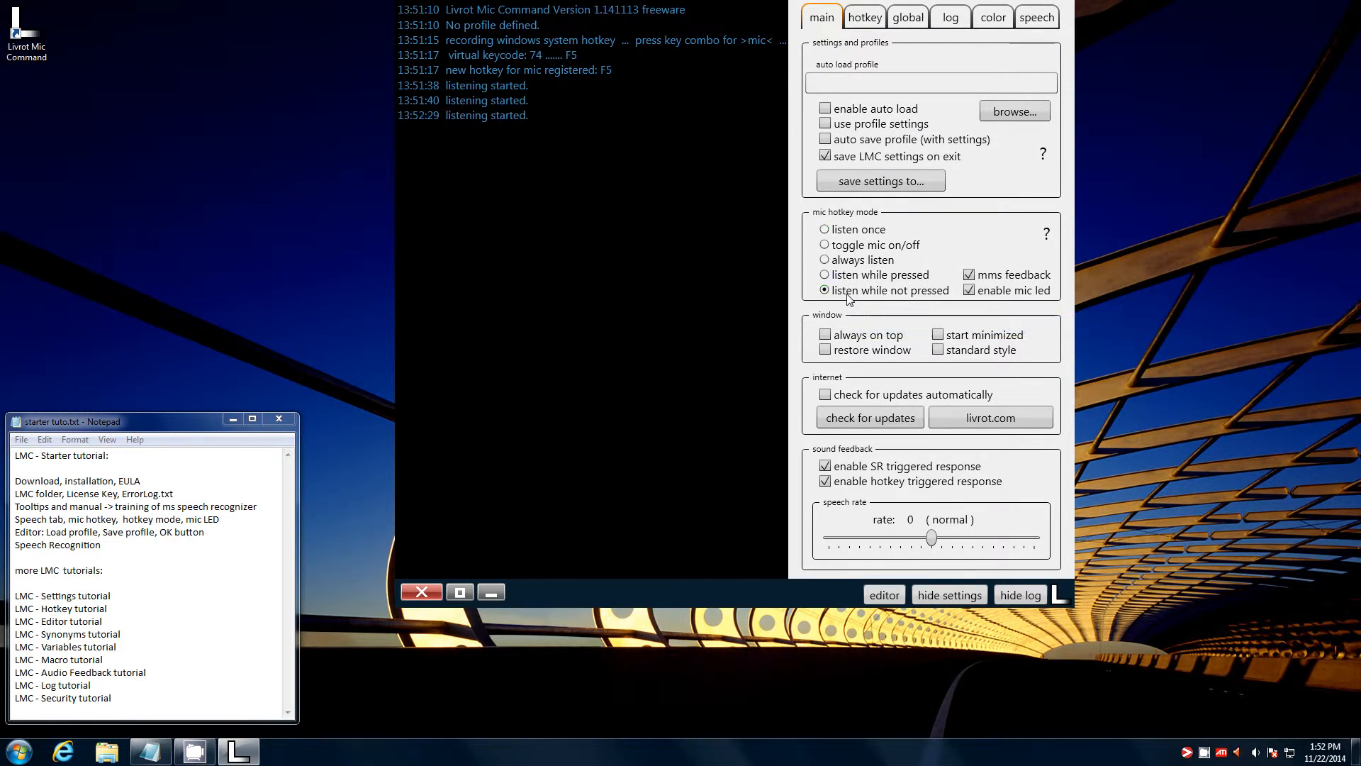
click(853, 234)
- In the voice command editor, add a 'test' command whose action text is 'test phrase a ete reconnu'
click(883, 596)
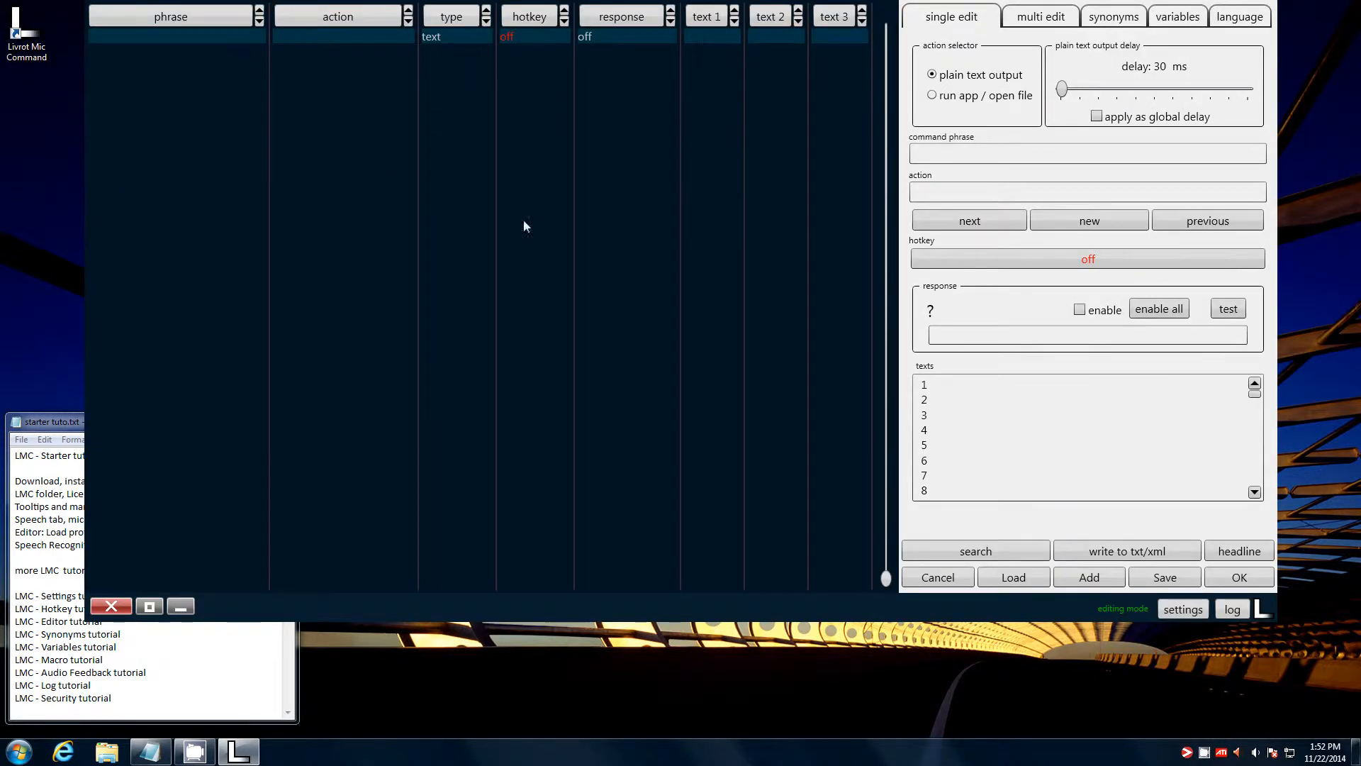
drag(748, 606, 754, 652)
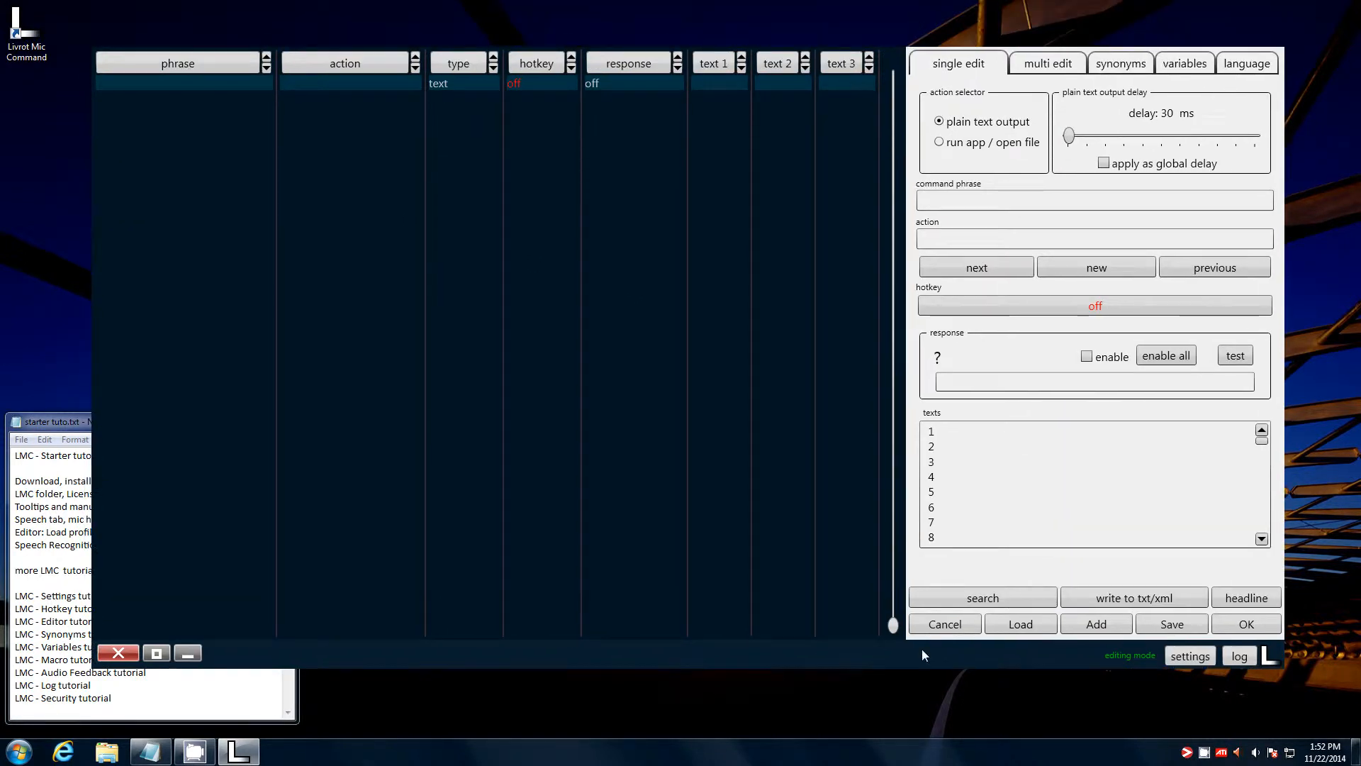
click(975, 204)
text(test)
click(960, 238)
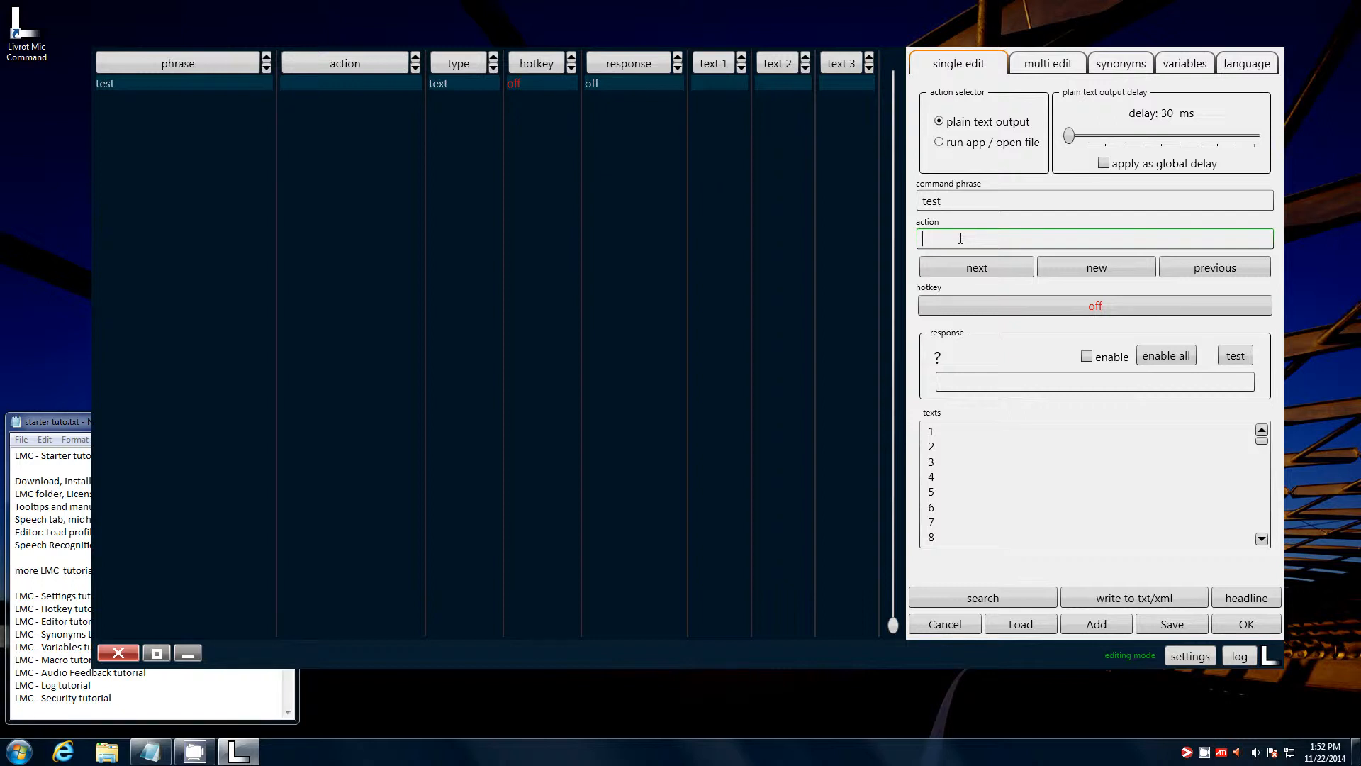
text(test)
text(phrase a ete reconnu)
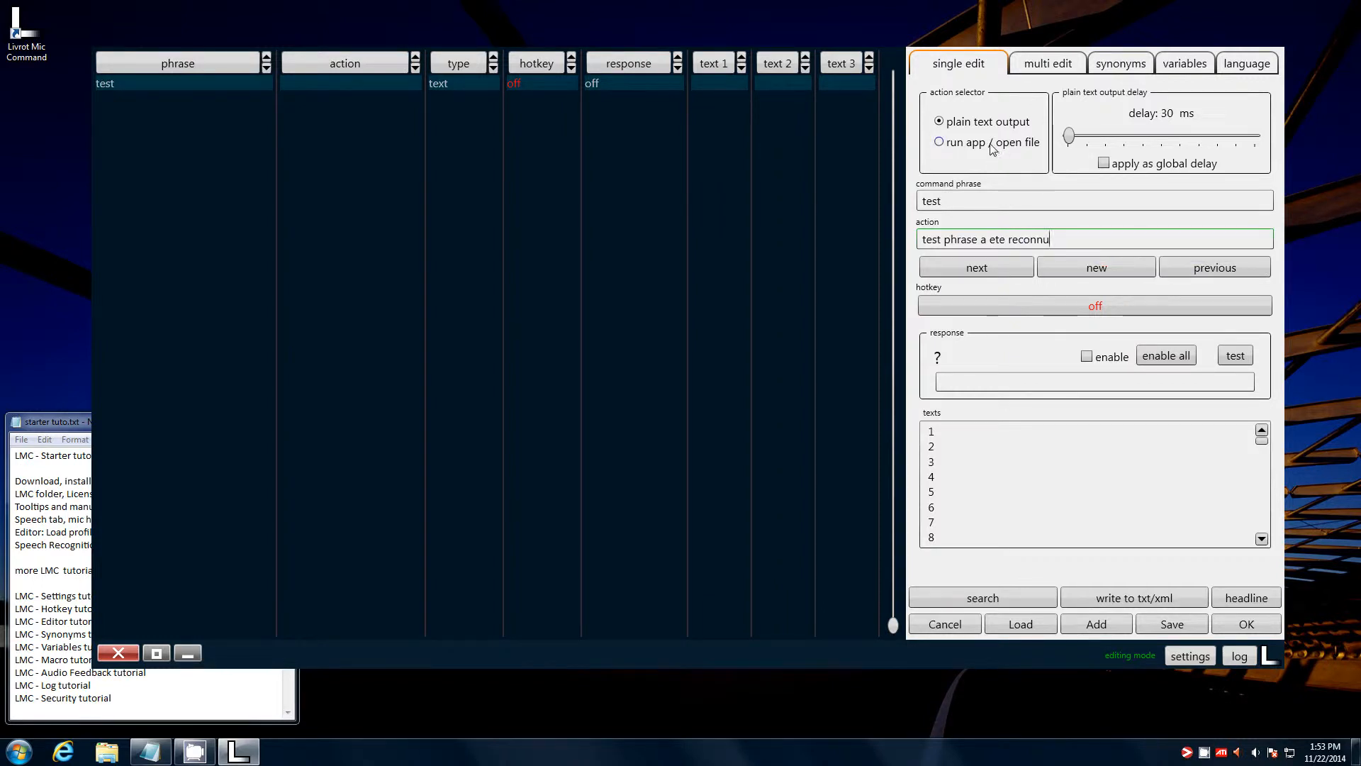
- Add a 'sunshine' command whose action outputs the letter 's'
click(1070, 258)
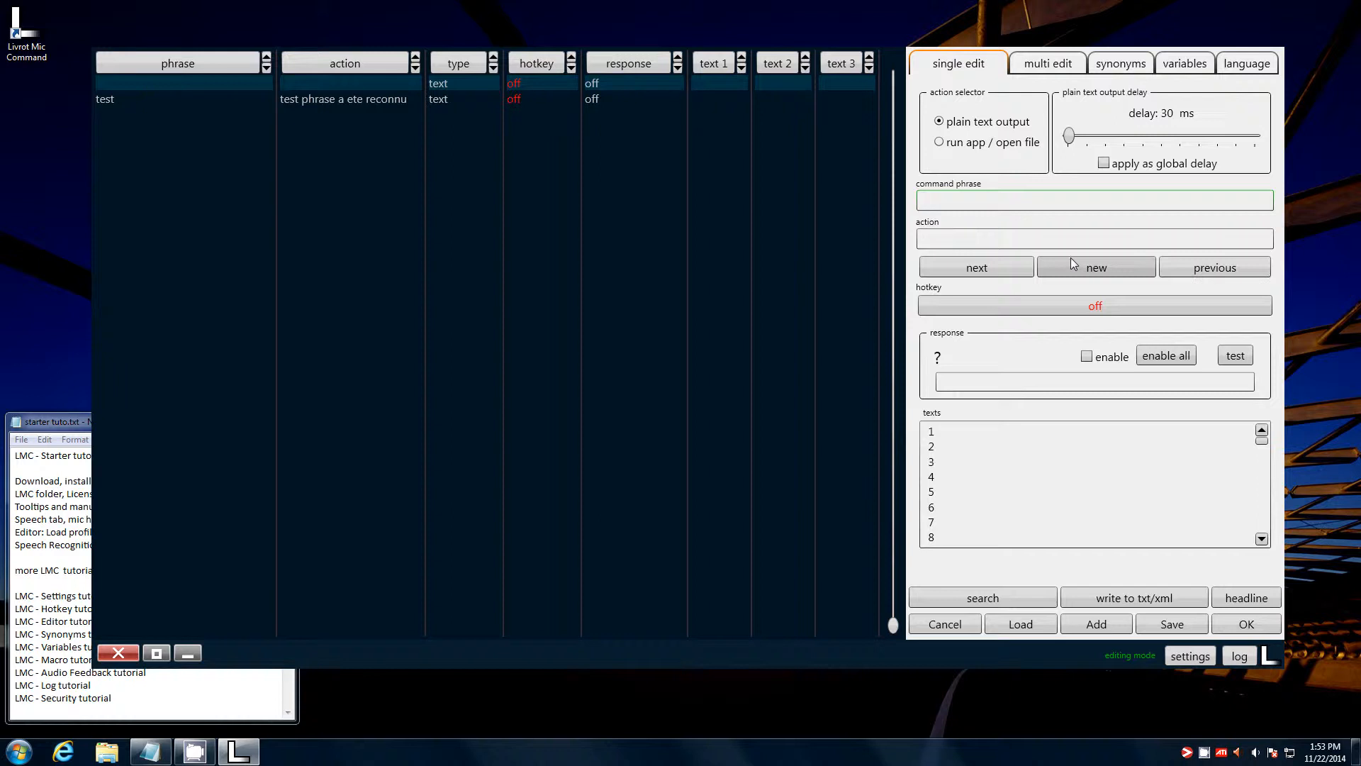
text(sunshine)
click(1010, 239)
text(s)
key(Tab)
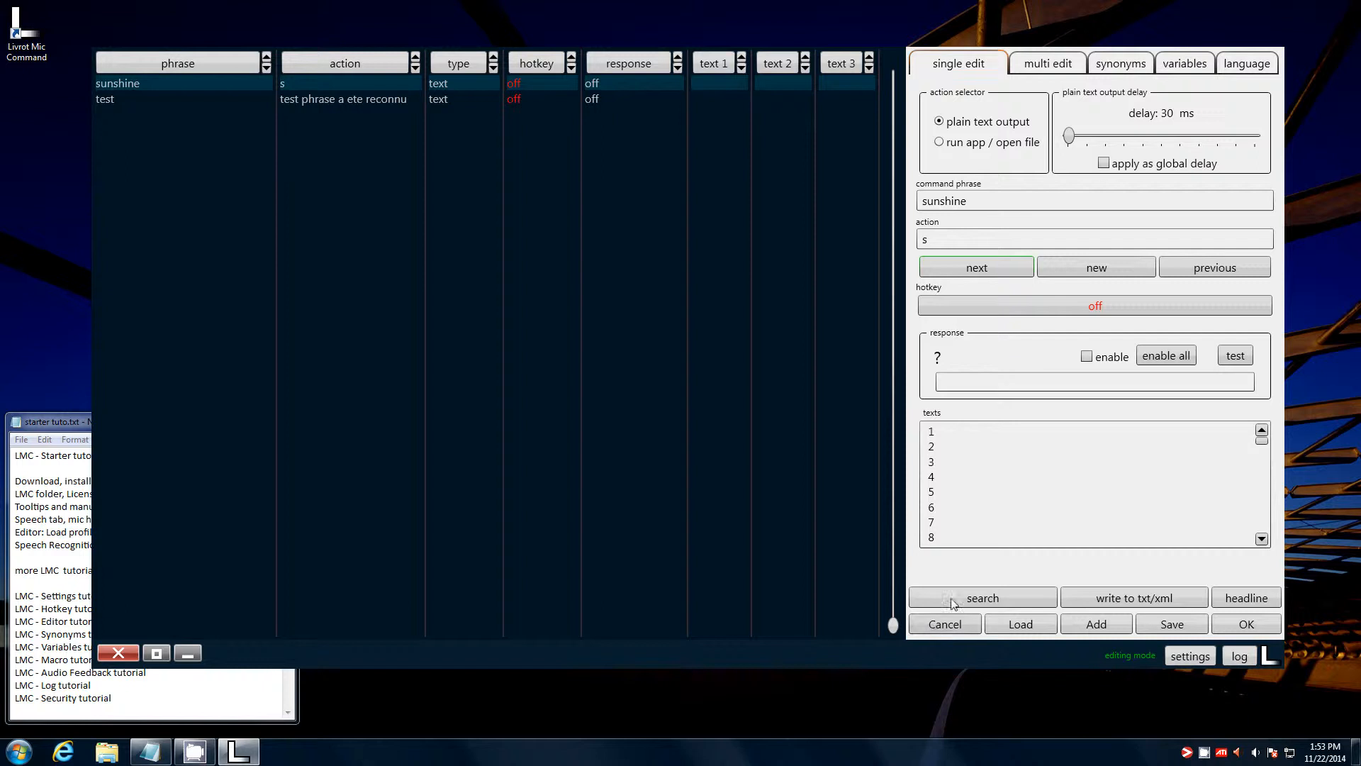
- Add a 'hello' command, leaving its action empty
click(1055, 269)
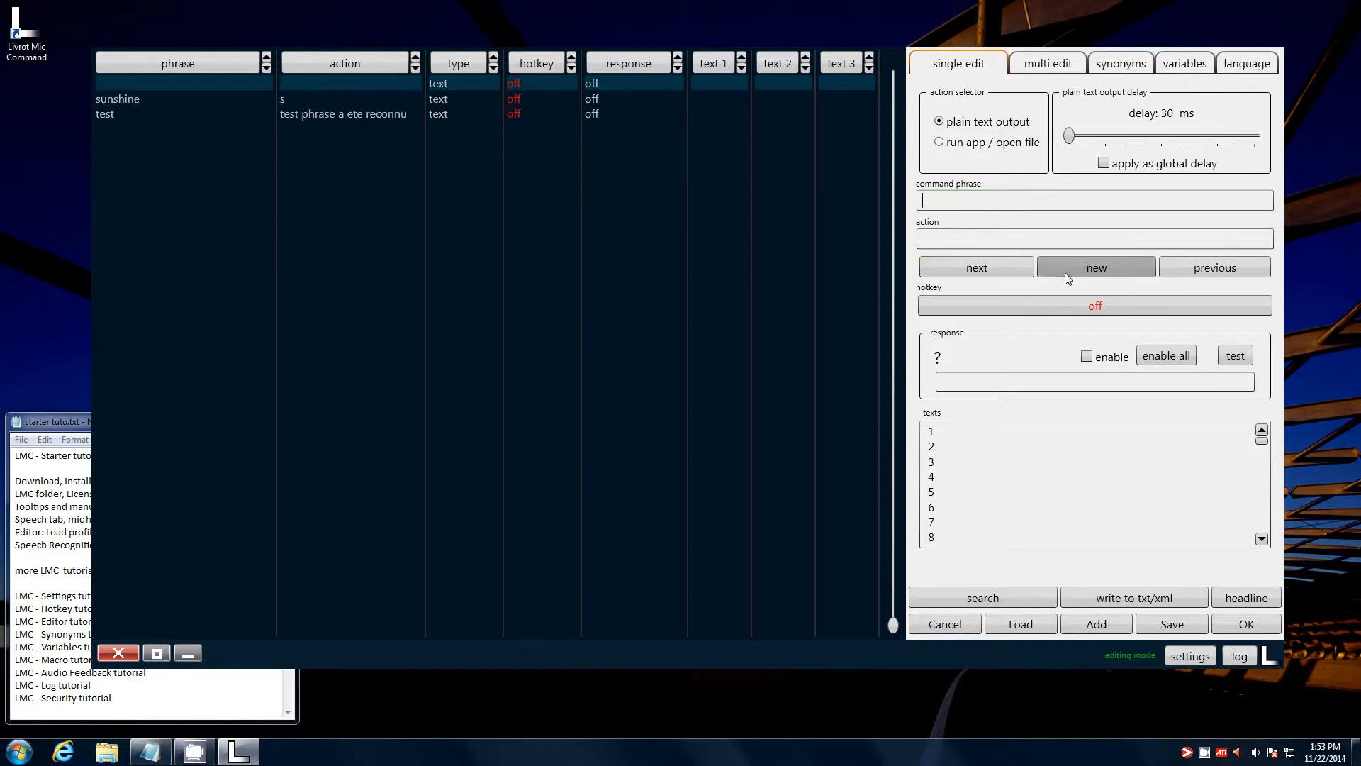
text(hello)
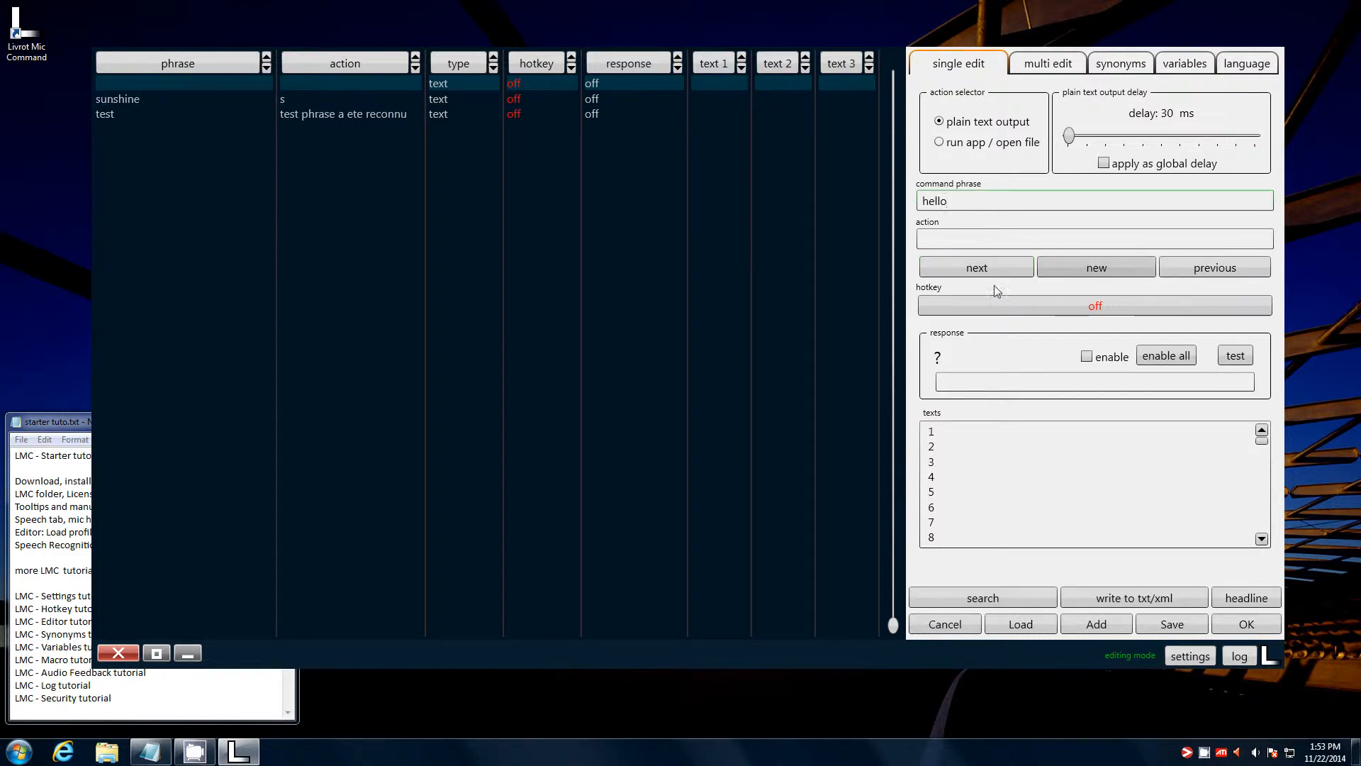
click(1006, 242)
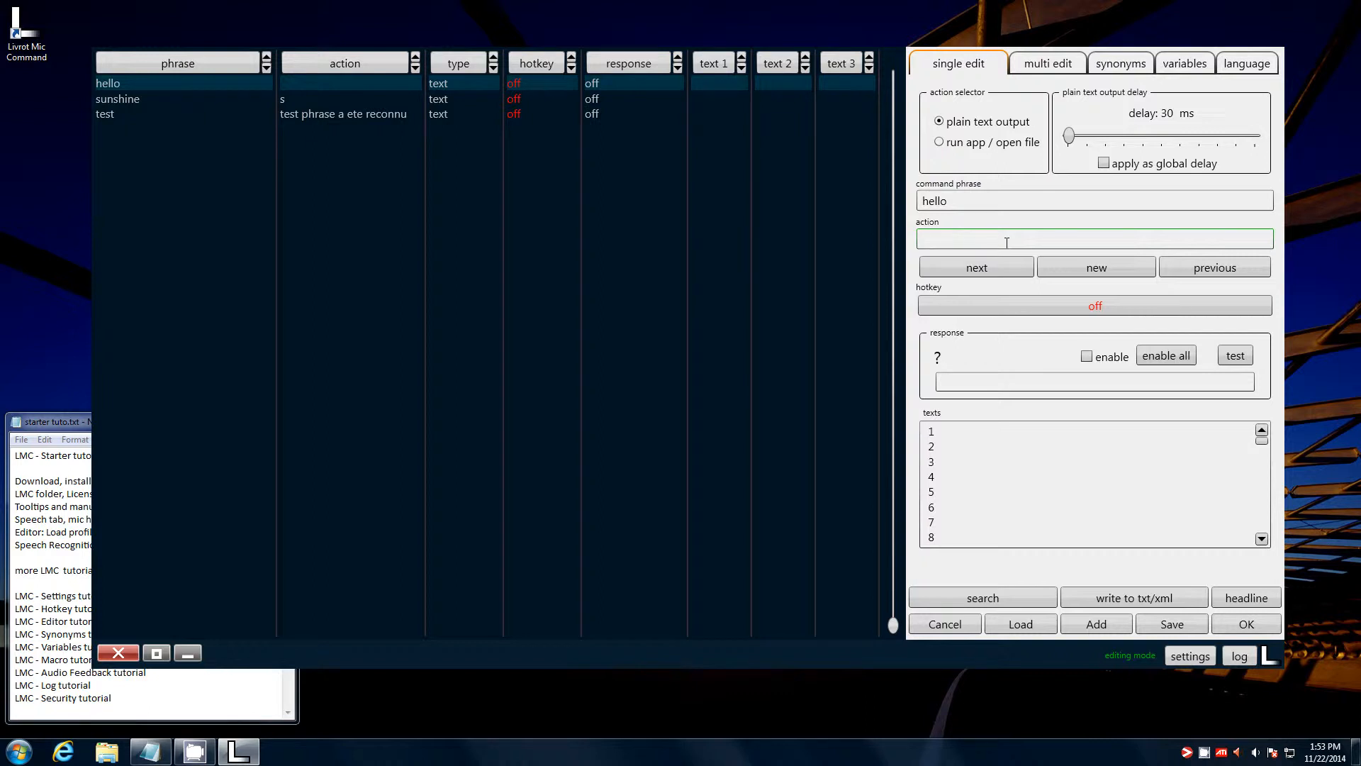
text(H)
key(BackSpace)
- Set 'hello' to run app/open file with C:\USB_Complete_3rdEdition.pdf
click(943, 144)
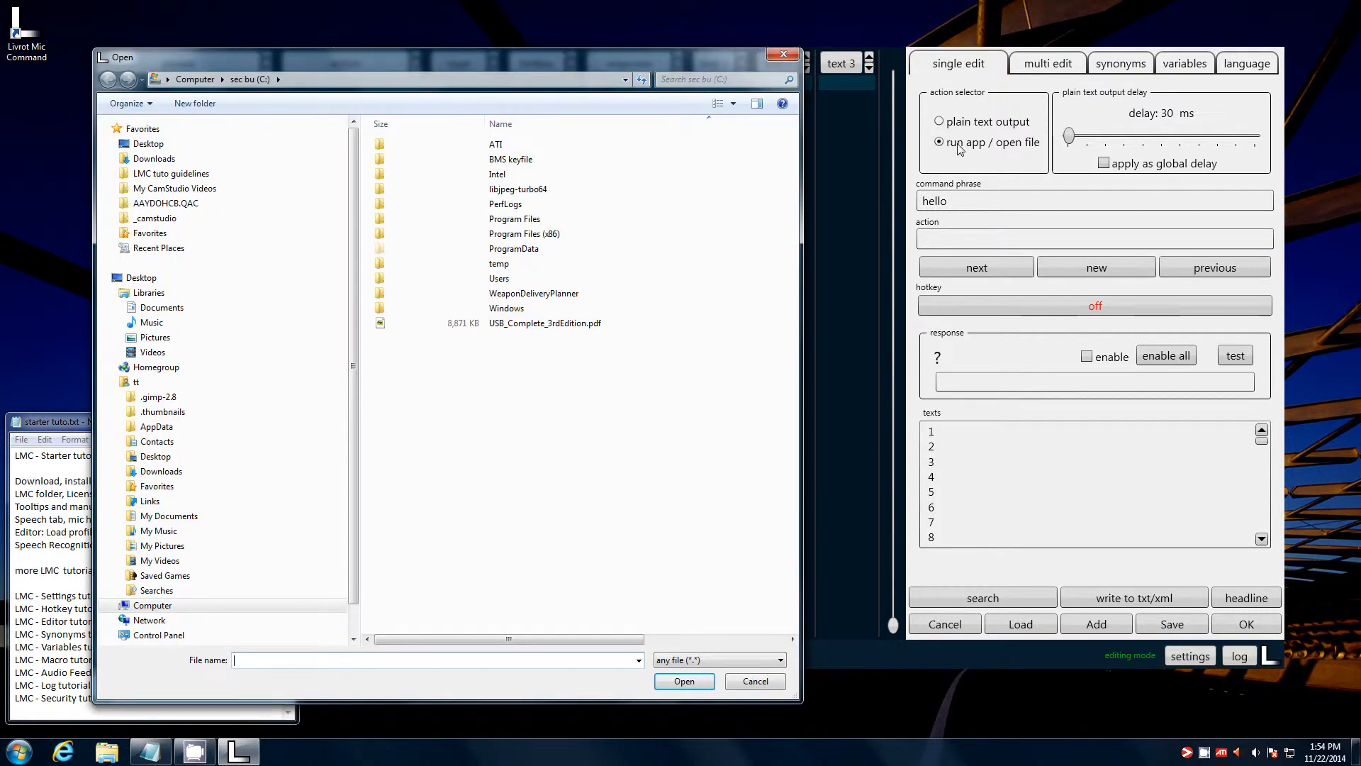
double_click(557, 324)
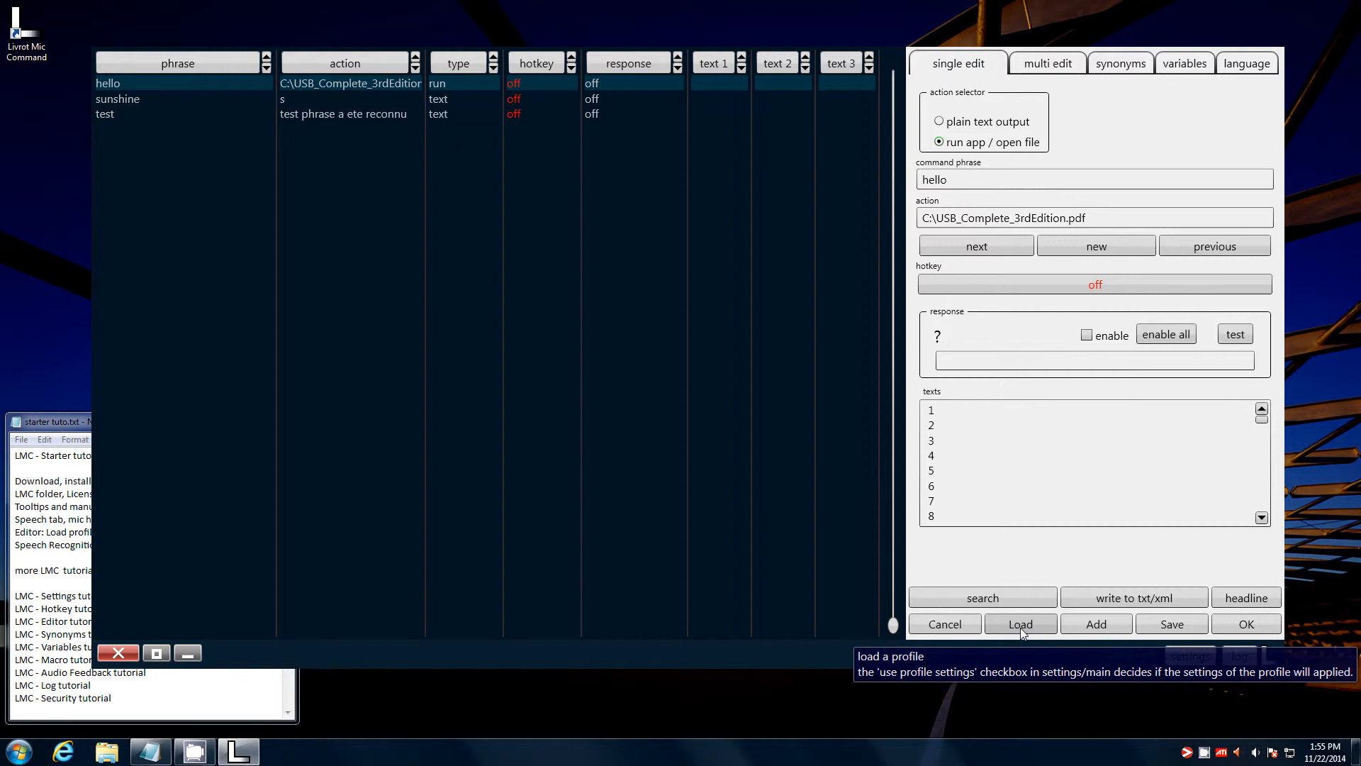
- Try a Shift+Ctrl+H hotkey for 'hello', then cancel and set its hotkey back to off
click(1078, 287)
key(shift+ctrl+h)
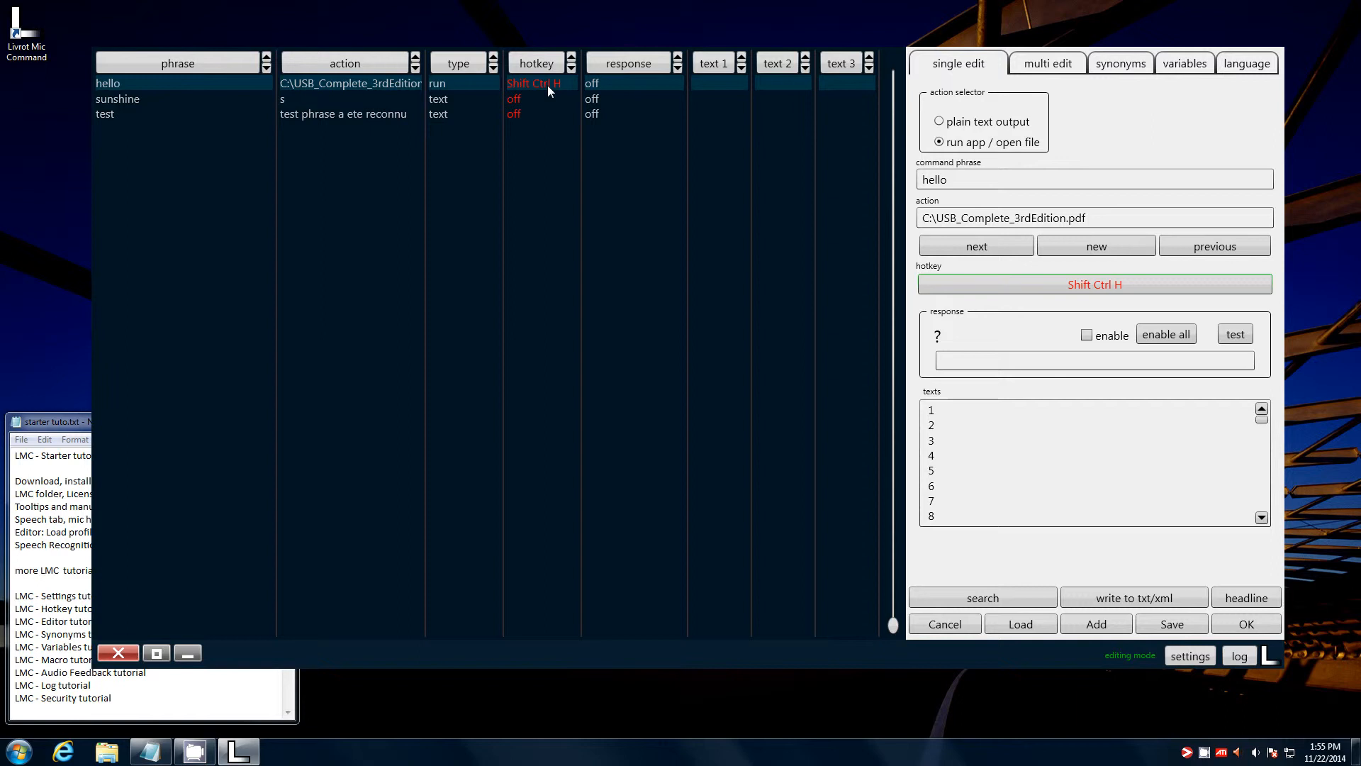
click(1082, 285)
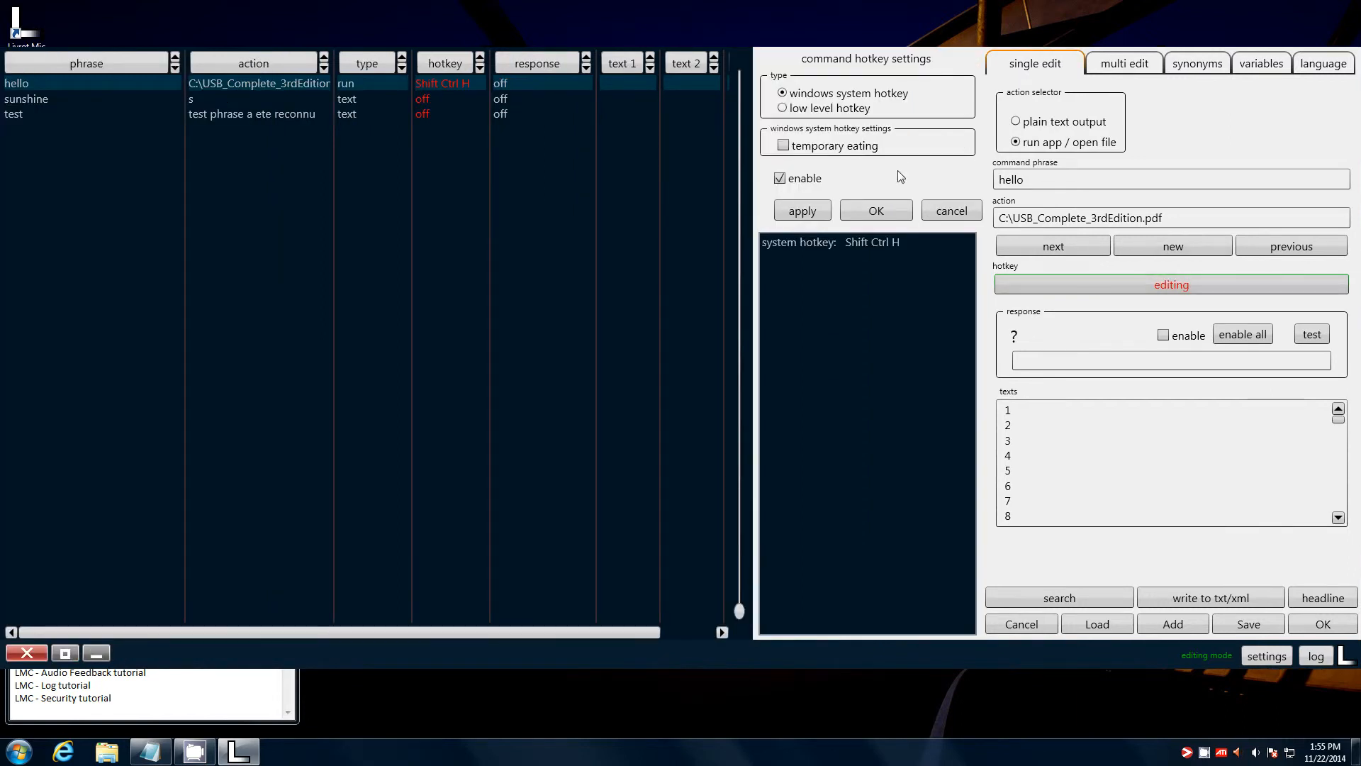
mouse_move(808, 113)
click(889, 211)
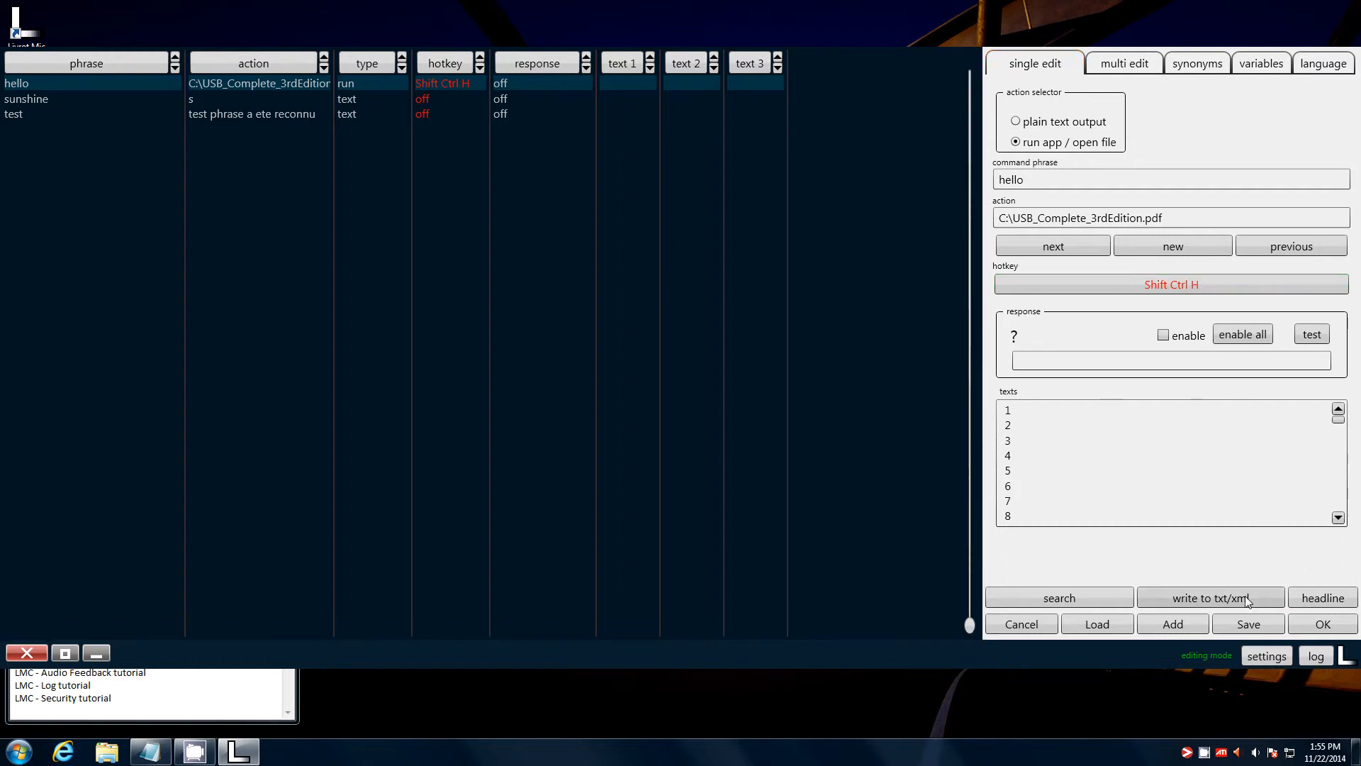
click(1119, 283)
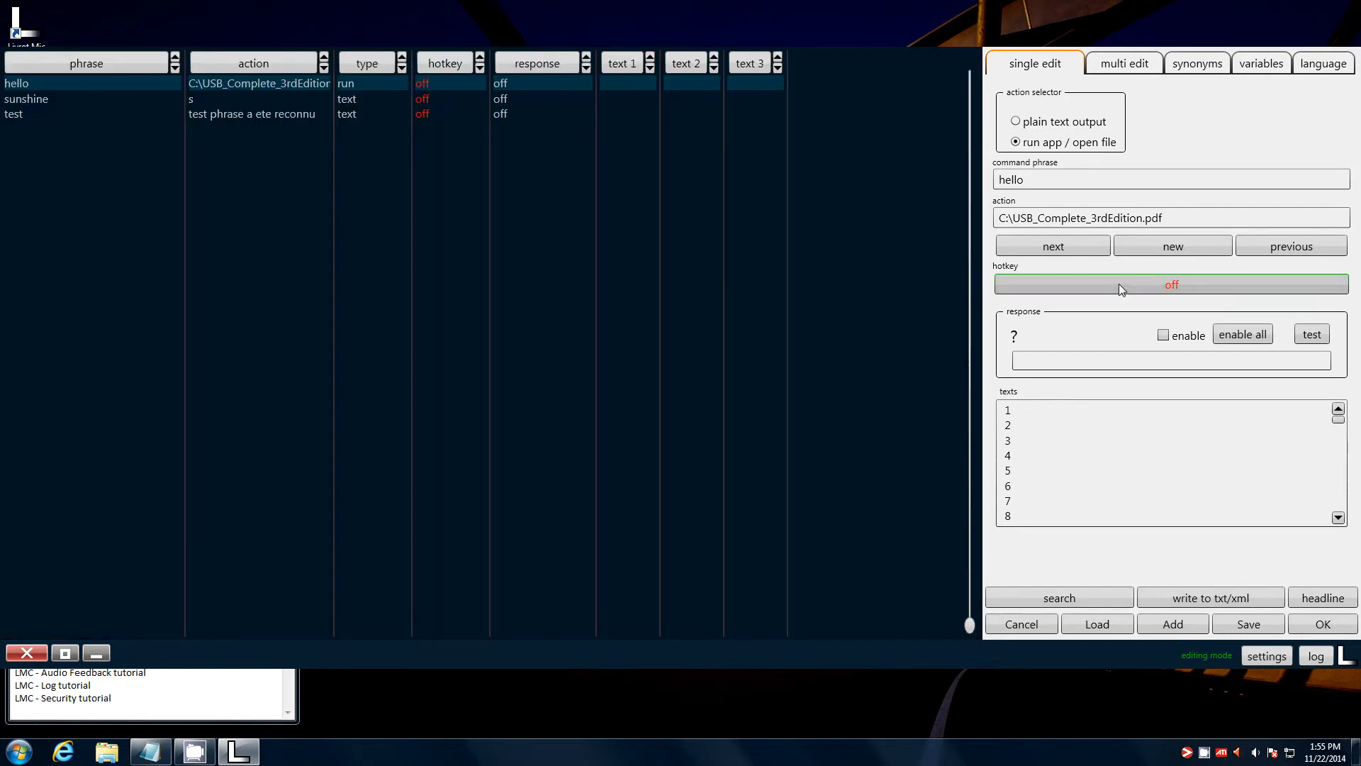
- Save the three commands, move and enlarge the log window, and show the hotkey settings
click(1322, 624)
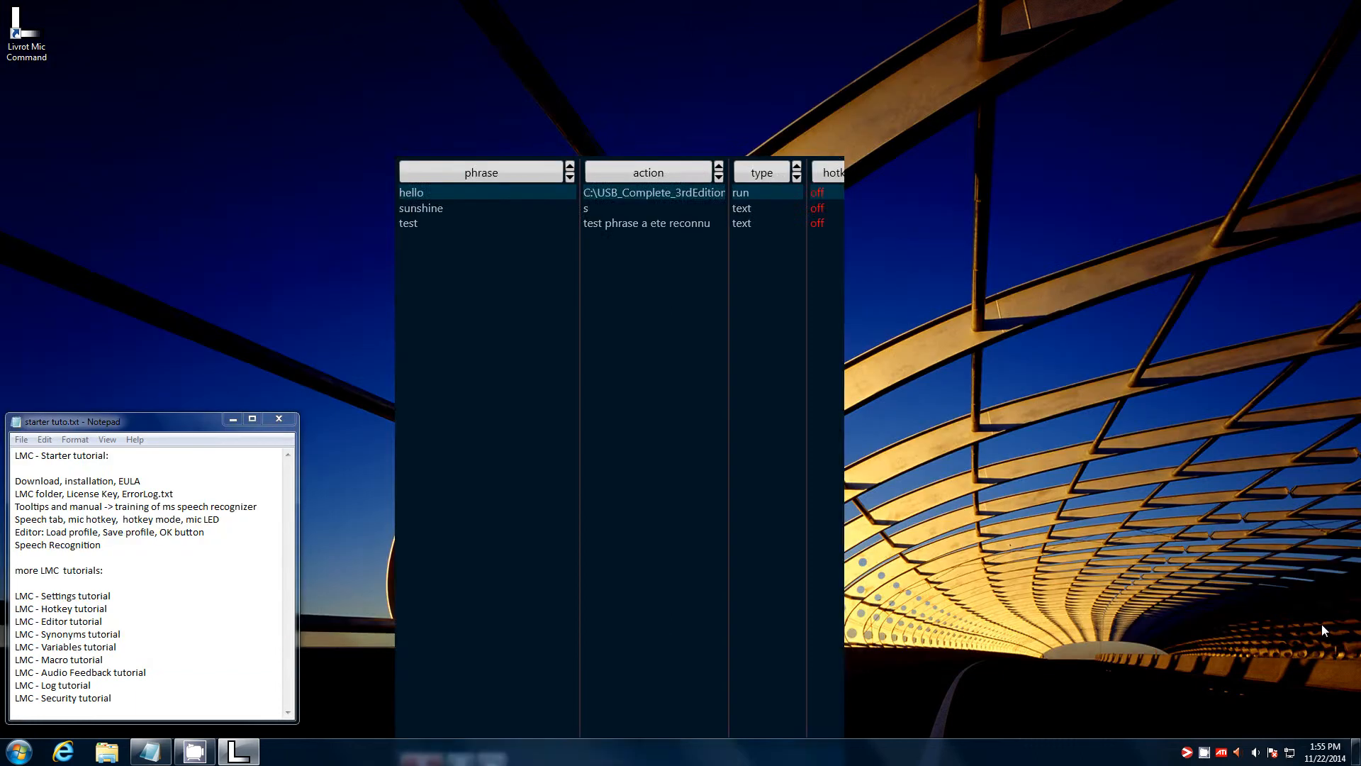
drag(634, 427, 623, 354)
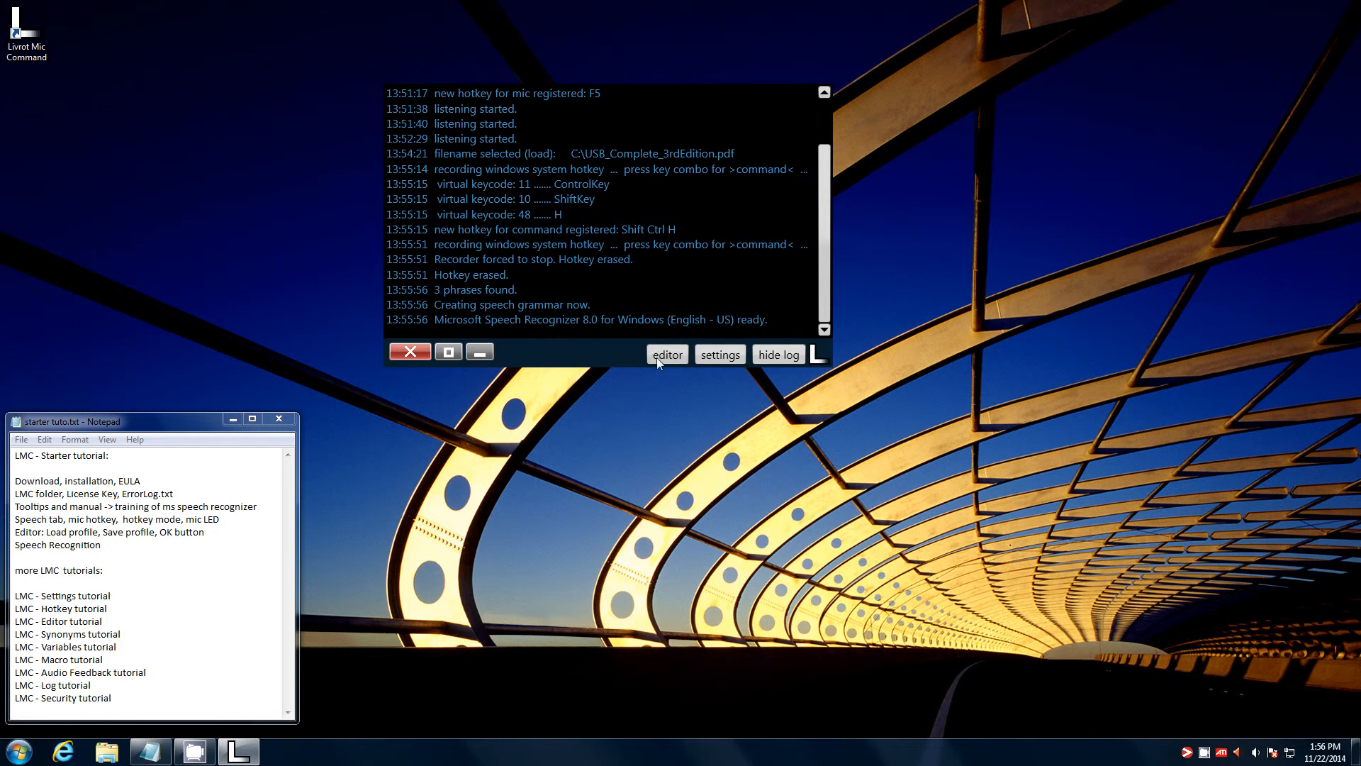
drag(825, 362, 1055, 571)
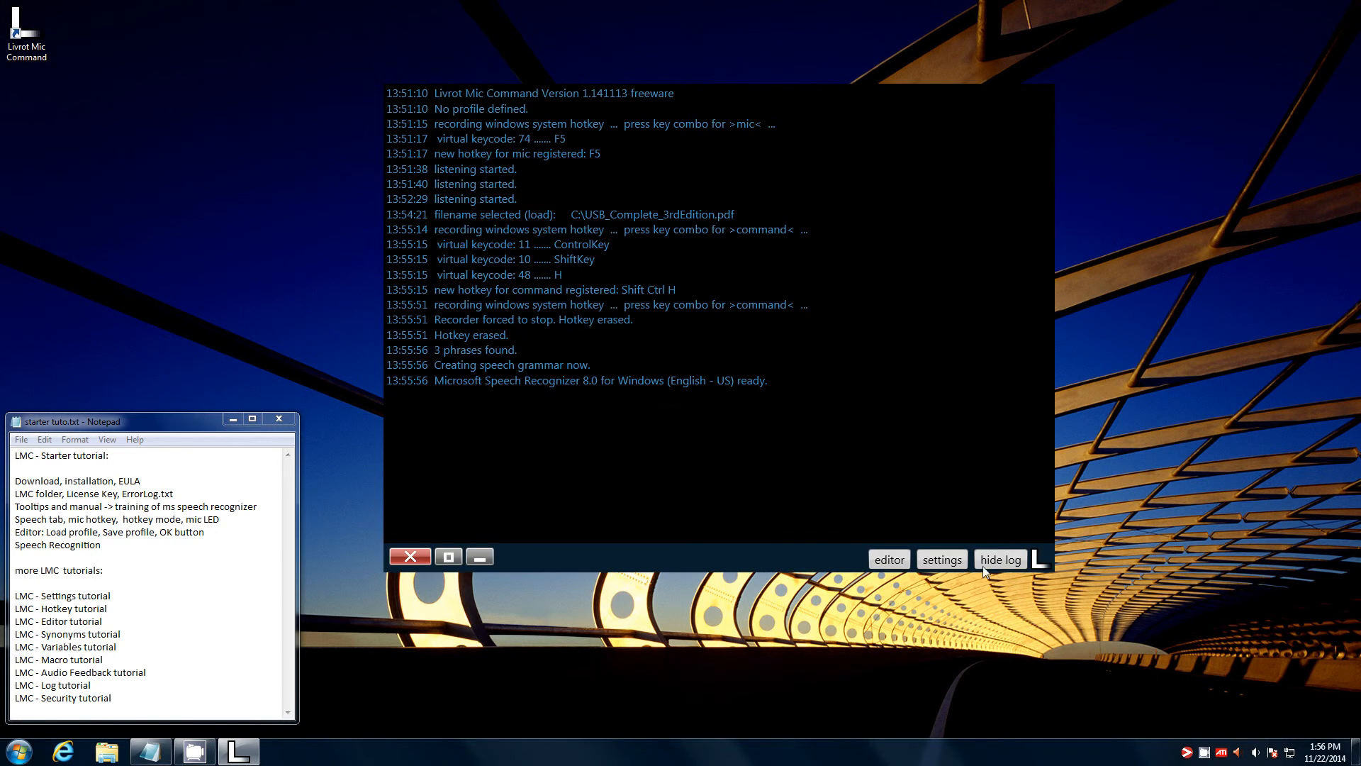
click(983, 566)
click(891, 106)
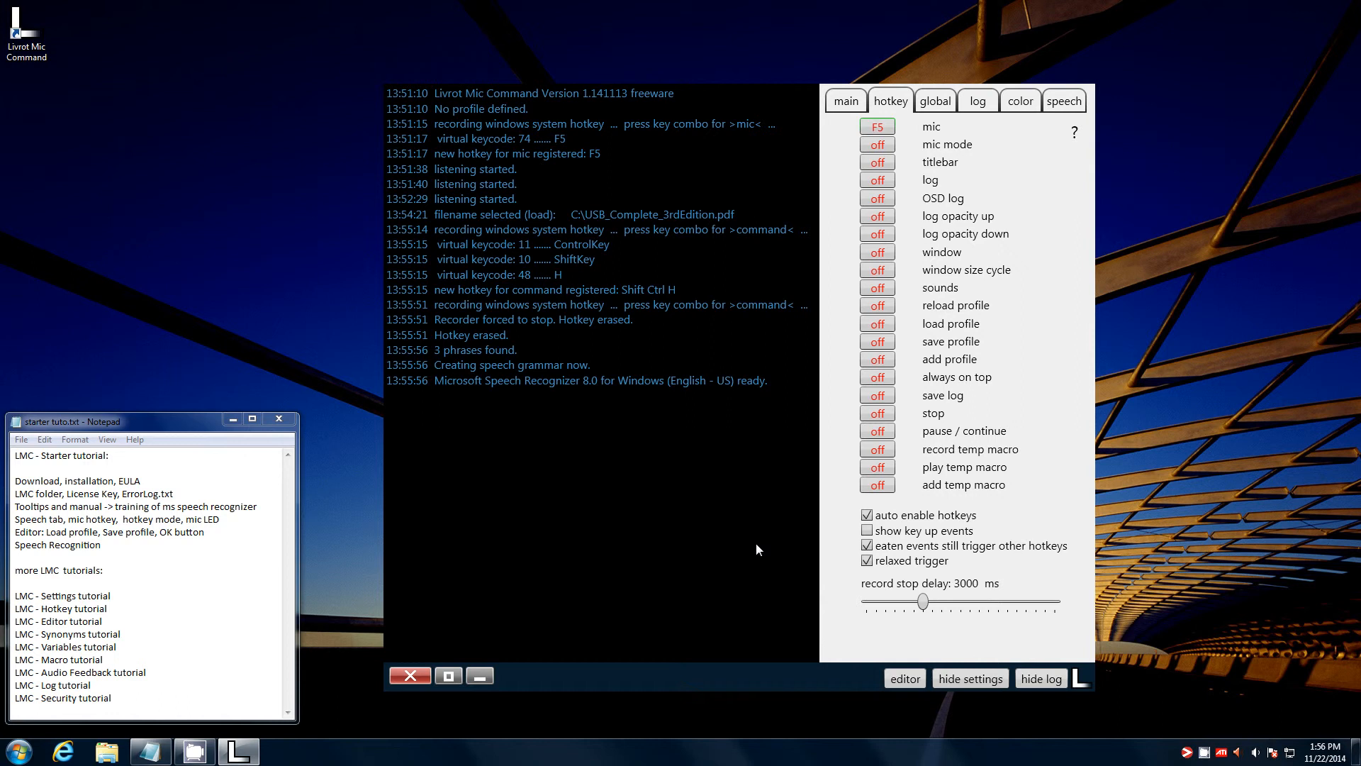
- Voice-test 'test', 'sunshine' and 'hello' with F5 into Notepad, then close the opened USB PDF
click(203, 579)
key(F5)
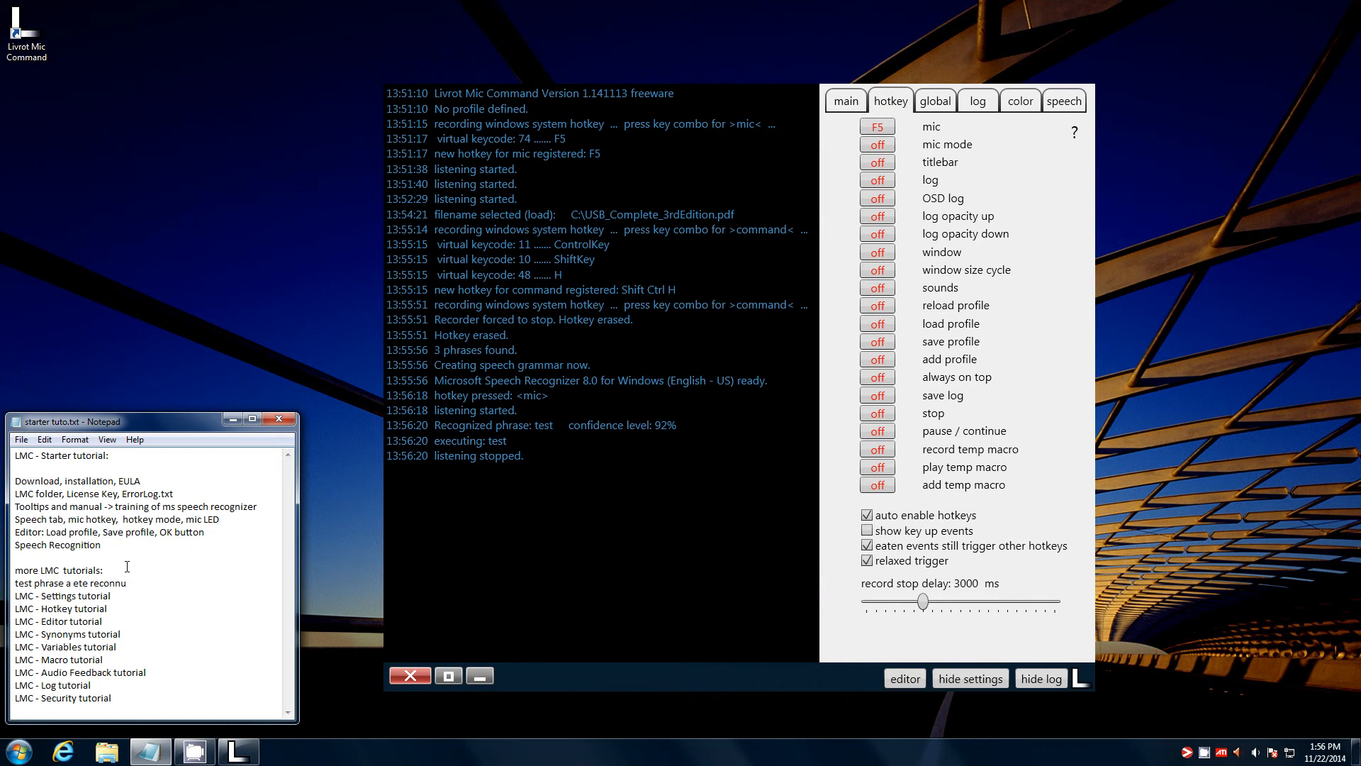
key(F5)
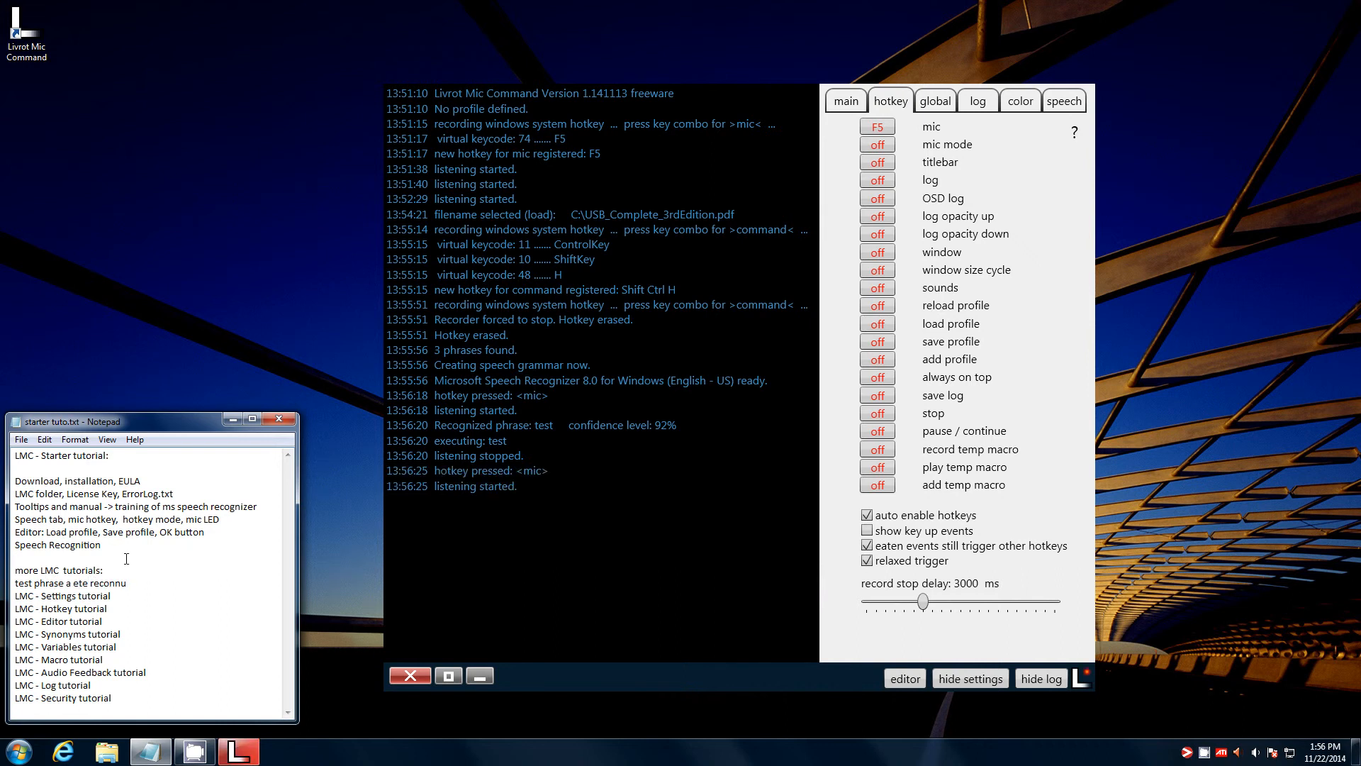
key(F5)
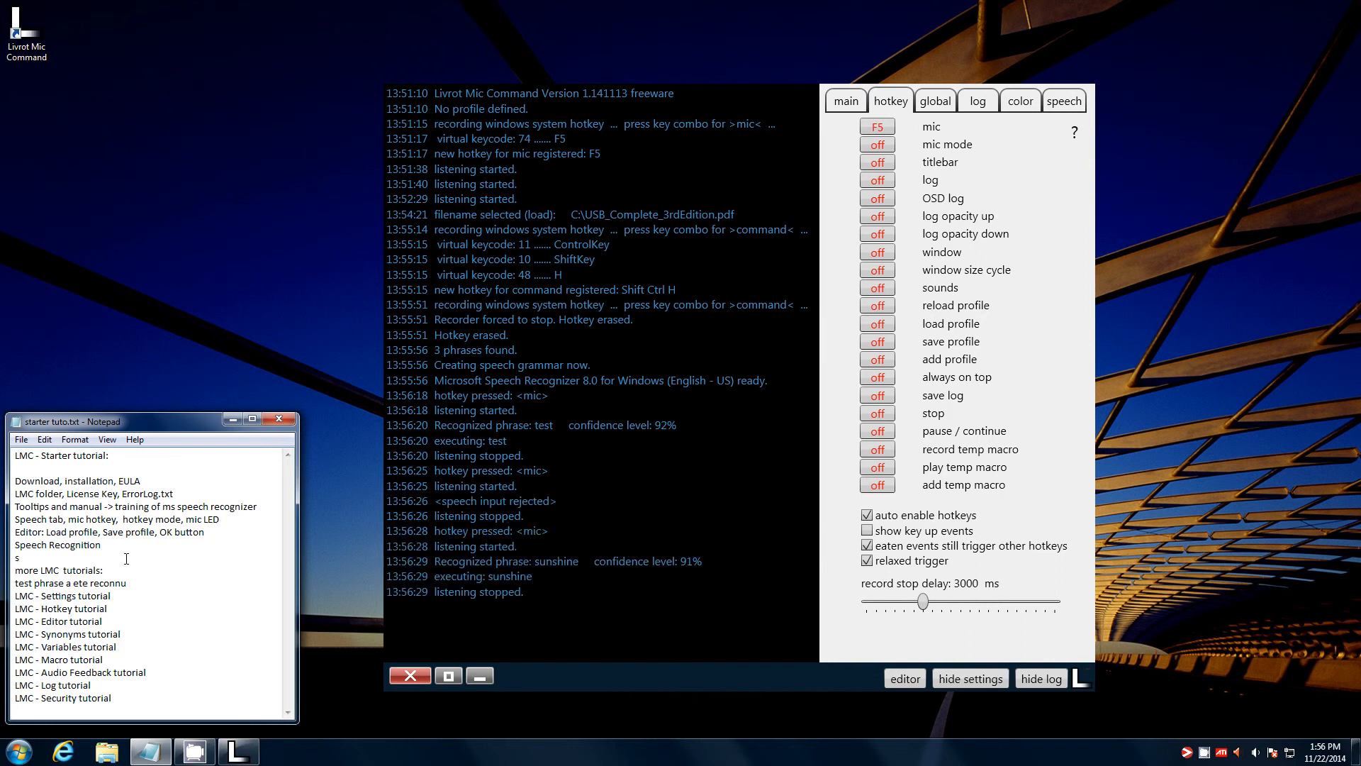
key(F5)
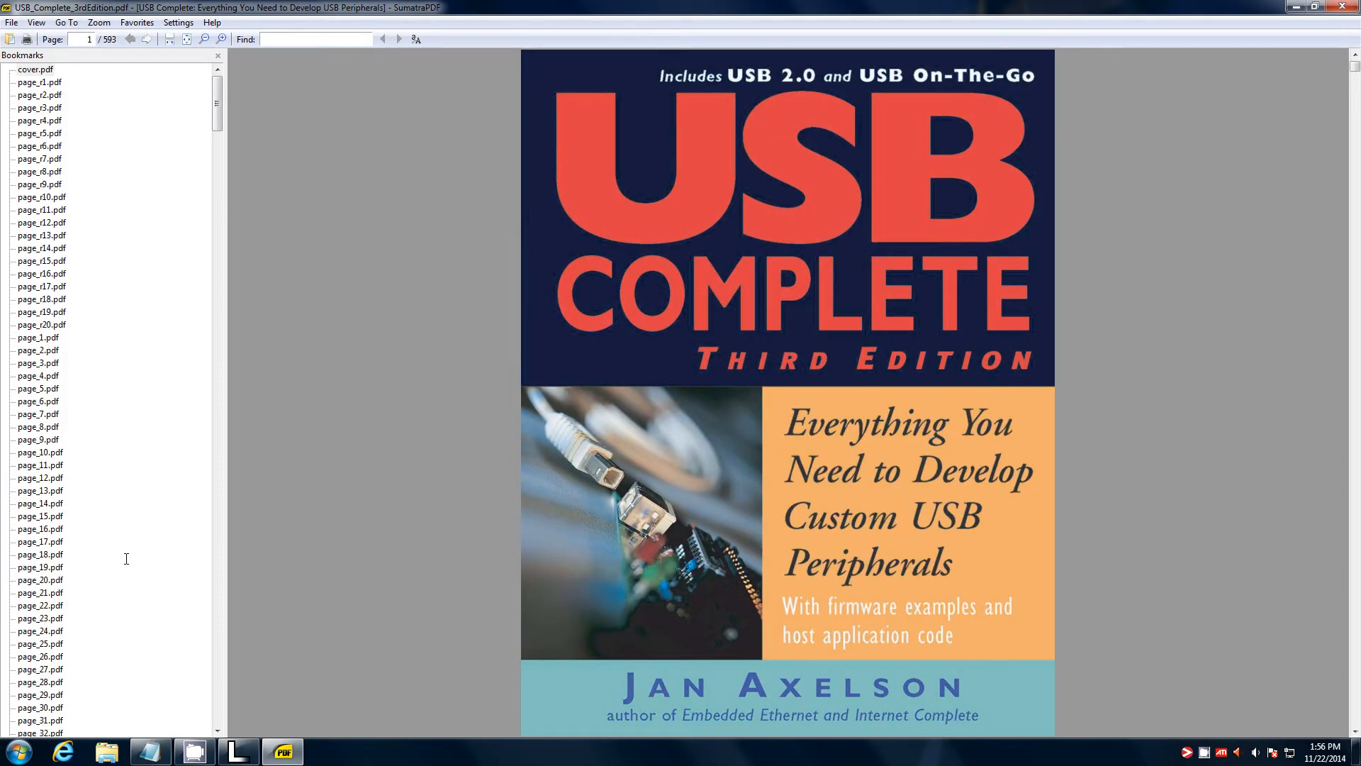
click(1351, 5)
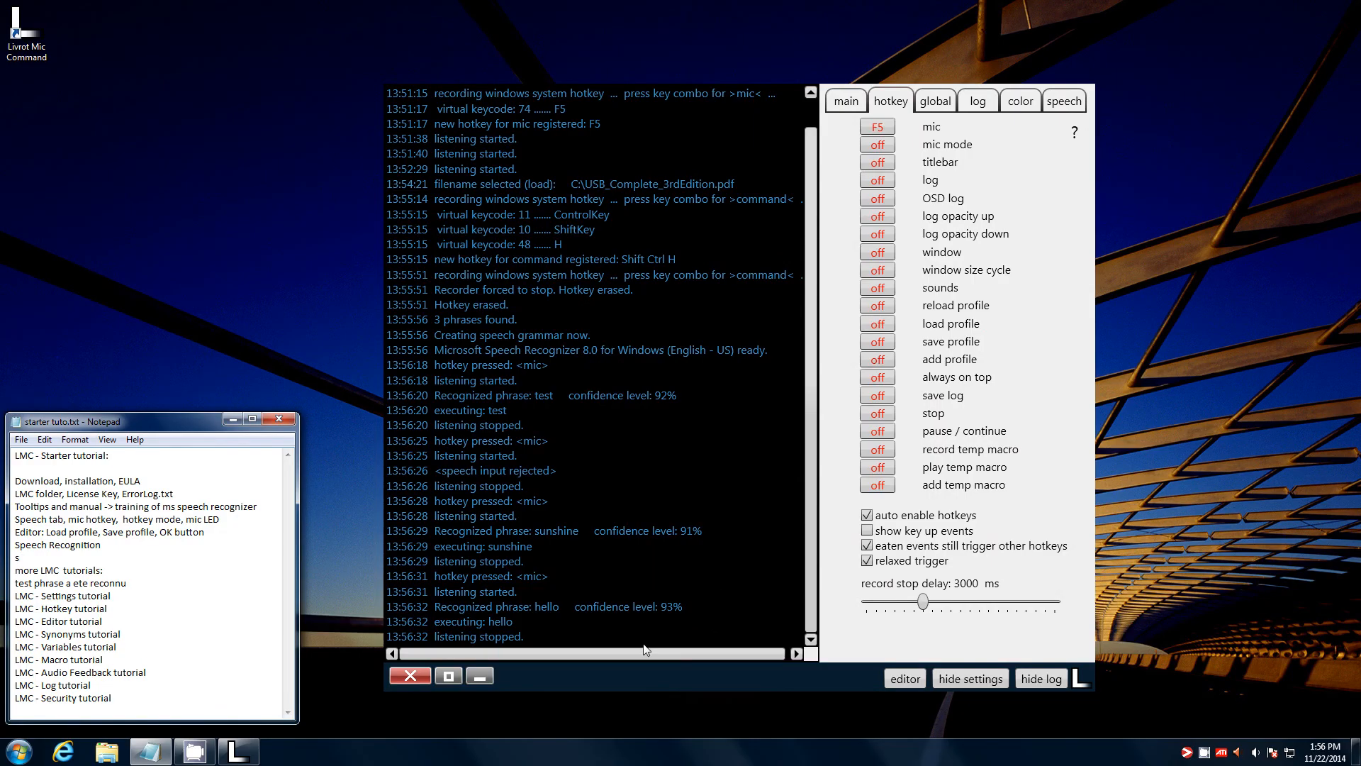
drag(652, 680, 627, 648)
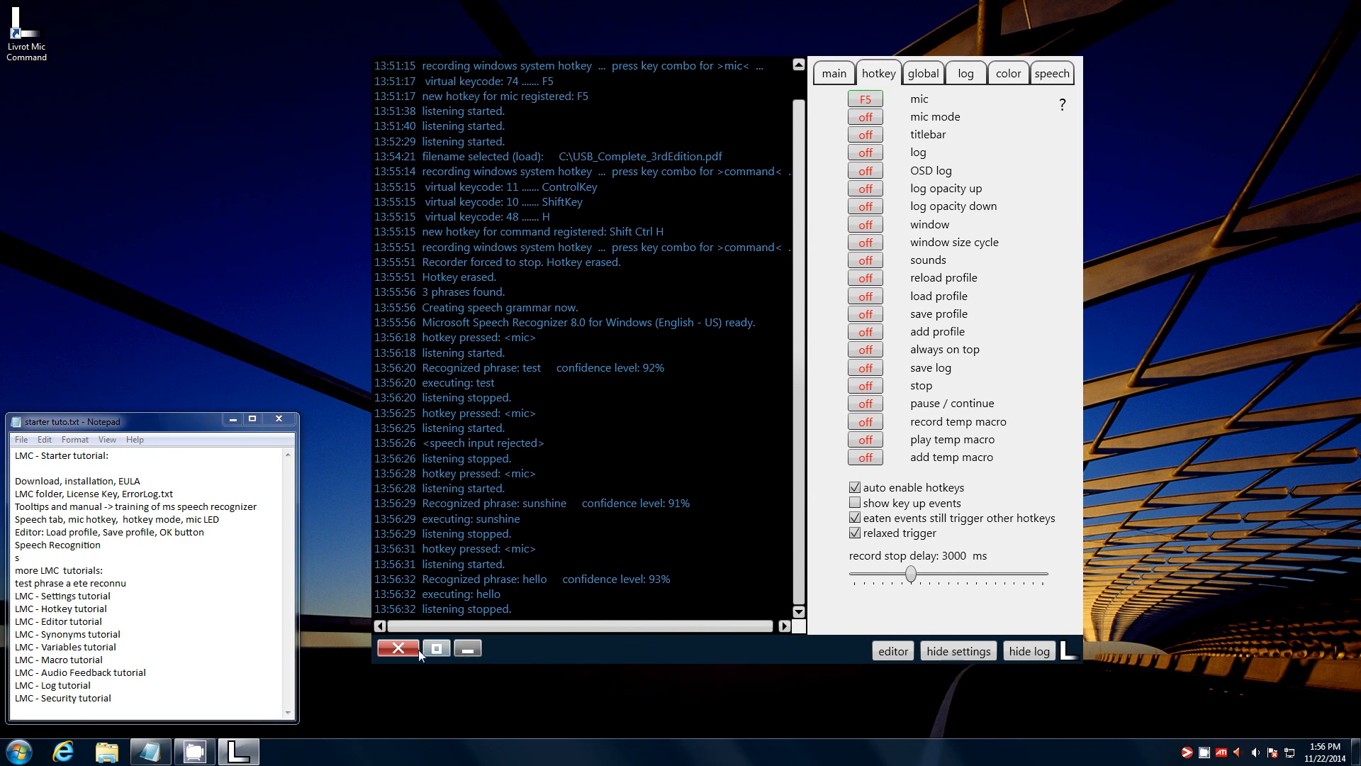
drag(138, 556, 151, 543)
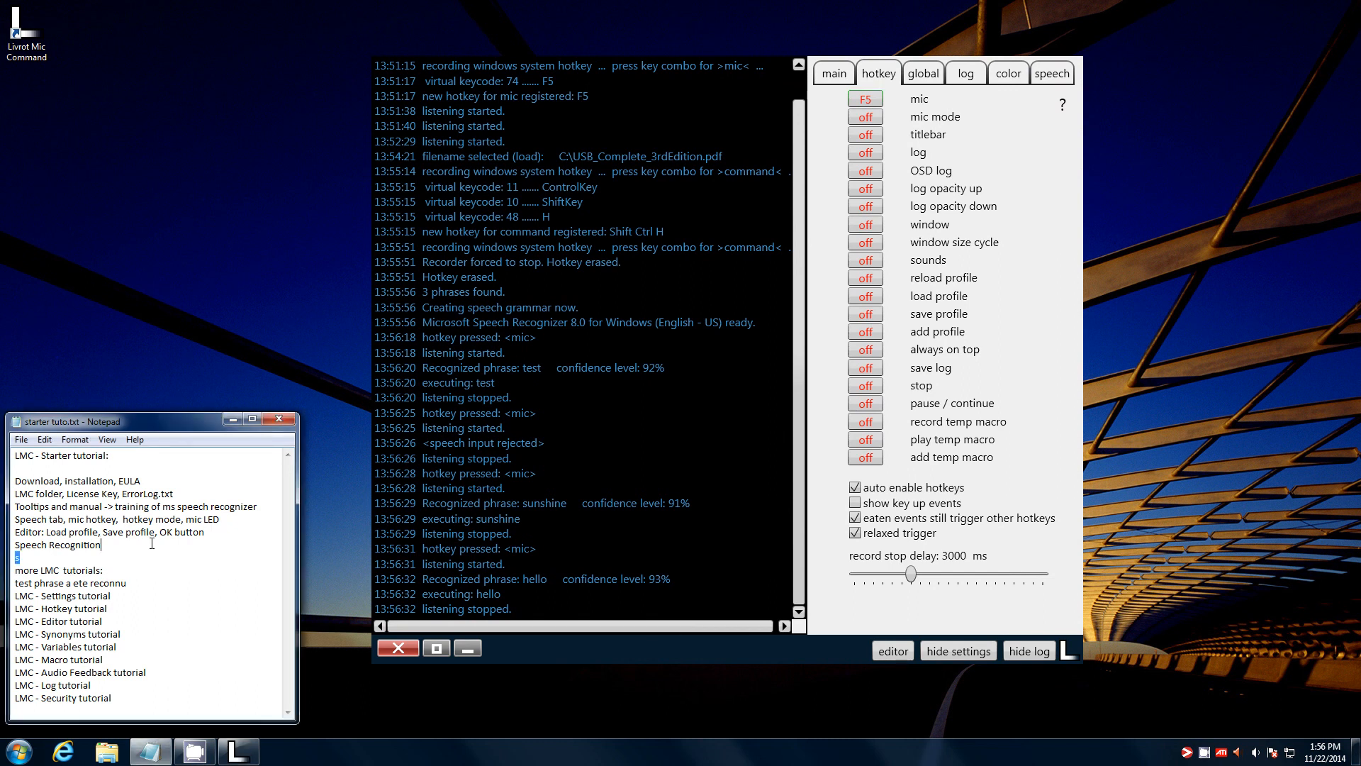